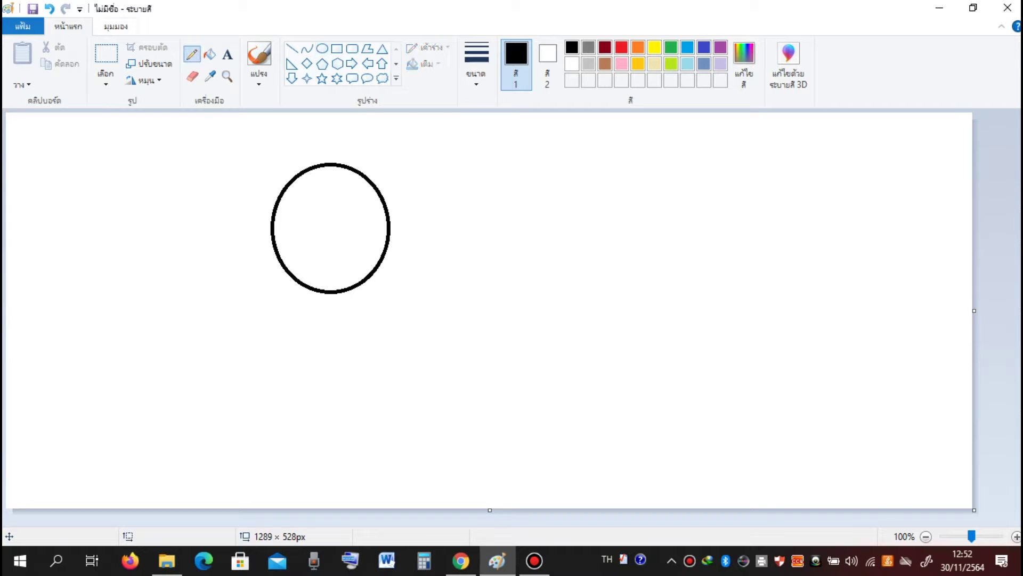
Undo the existing circle and draw a larger black circle outline in the upper part of the canvas, left of centre
{"action": "left_click", "coordinate": [49, 8]}
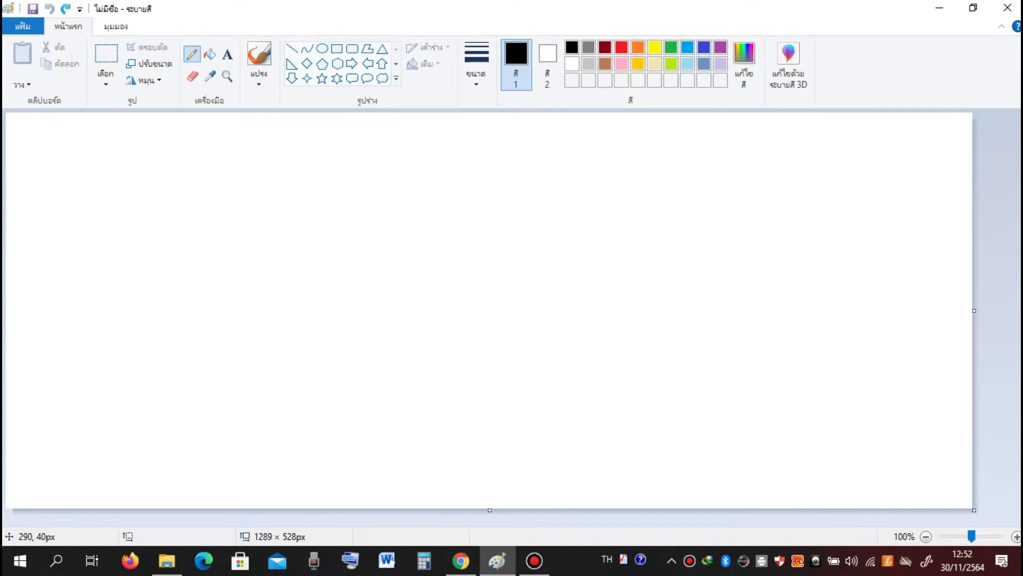
{"action": "left_click", "coordinate": [322, 48]}
{"action": "mouse_move", "coordinate": [286, 149]}
{"action": "left_mouse_down"}
{"action": "mouse_move", "coordinate": [381, 256]}
{"action": "mouse_move", "coordinate": [462, 302]}
{"action": "mouse_move", "coordinate": [452, 311]}
{"action": "left_mouse_up"}
{"action": "left_click", "coordinate": [555, 222]}
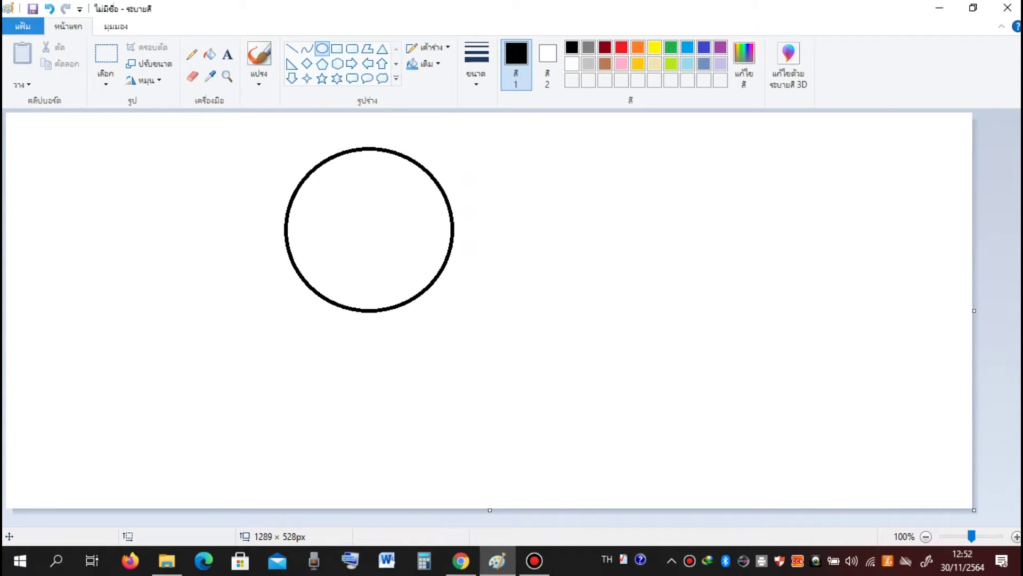
{"action": "left_click", "coordinate": [49, 9]}
{"action": "left_click", "coordinate": [65, 9]}
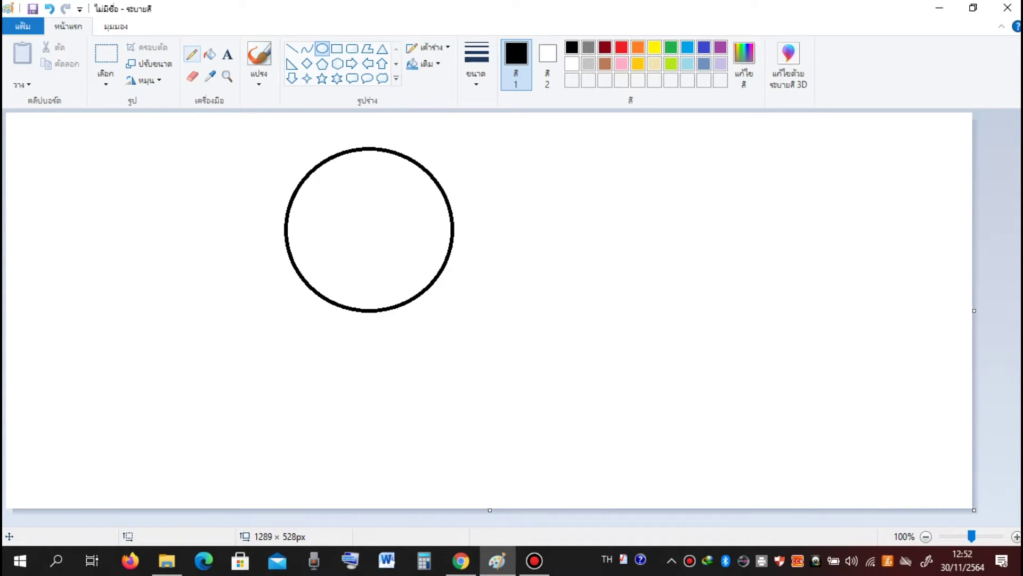
Draw two crescent-shaped eyes inside the circle with the Pencil
{"action": "left_click", "coordinate": [192, 54]}
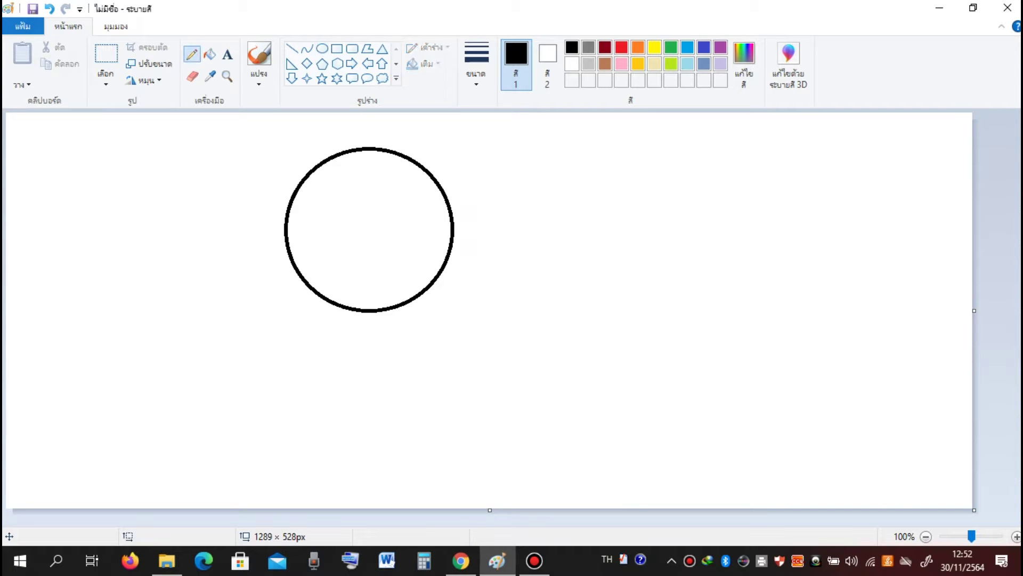
{"action": "mouse_move", "coordinate": [332, 187]}
{"action": "left_mouse_down"}
{"action": "mouse_move", "coordinate": [322, 206]}
{"action": "mouse_move", "coordinate": [351, 235]}
{"action": "mouse_move", "coordinate": [323, 249]}
{"action": "mouse_move", "coordinate": [310, 236]}
{"action": "mouse_move", "coordinate": [323, 194]}
{"action": "left_mouse_up"}
{"action": "mouse_move", "coordinate": [372, 231]}
{"action": "left_mouse_down"}
{"action": "mouse_move", "coordinate": [391, 212]}
{"action": "mouse_move", "coordinate": [382, 188]}
{"action": "mouse_move", "coordinate": [407, 193]}
{"action": "mouse_move", "coordinate": [412, 219]}
{"action": "mouse_move", "coordinate": [381, 234]}
{"action": "left_mouse_up"}
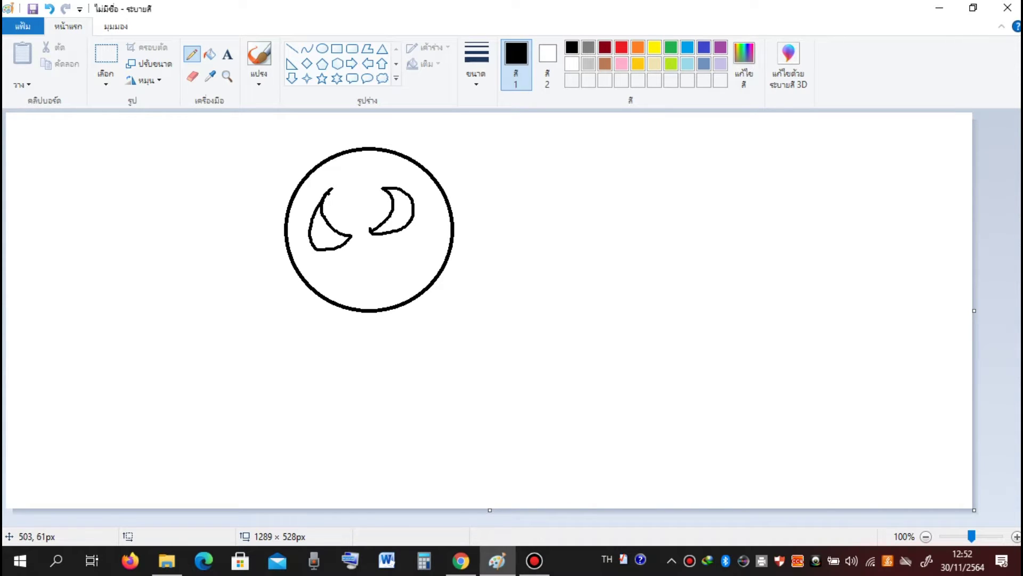
Sketch the headwear freehand: a curve across the circle's upper left, a rounded bulge at its upper right, and a zigzag ribbon tail
{"action": "mouse_move", "coordinate": [386, 152]}
{"action": "left_mouse_down"}
{"action": "mouse_move", "coordinate": [343, 152]}
{"action": "mouse_move", "coordinate": [283, 248]}
{"action": "left_mouse_up"}
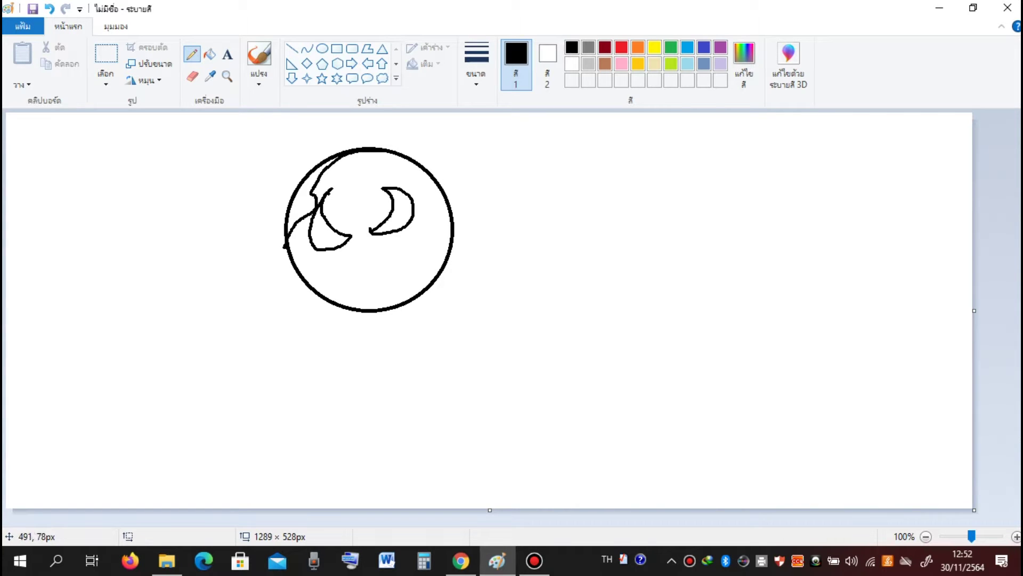
{"action": "mouse_move", "coordinate": [384, 152]}
{"action": "left_mouse_down"}
{"action": "mouse_move", "coordinate": [412, 132]}
{"action": "mouse_move", "coordinate": [476, 177]}
{"action": "mouse_move", "coordinate": [456, 209]}
{"action": "left_mouse_up"}
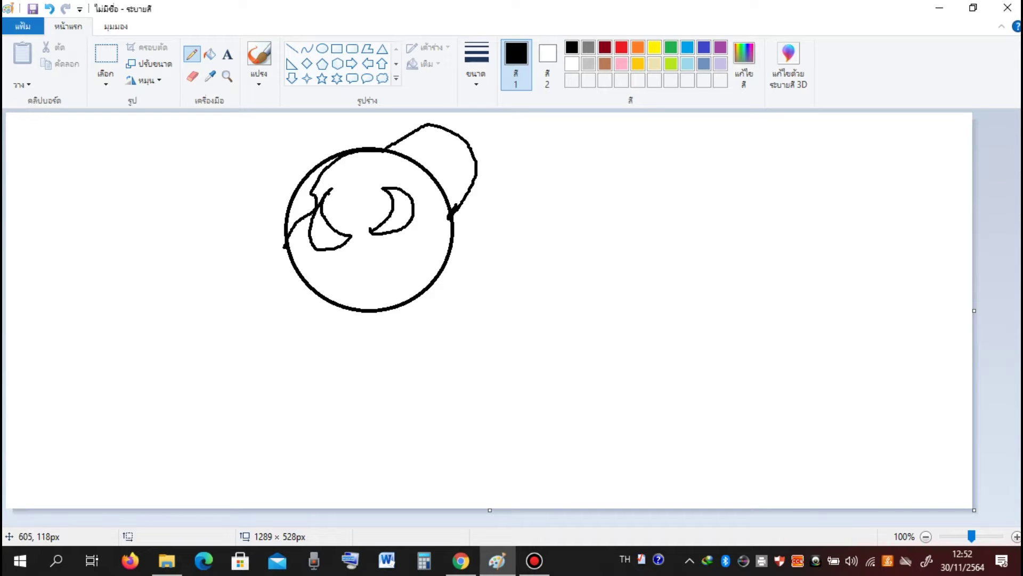
{"action": "mouse_move", "coordinate": [398, 160]}
{"action": "left_mouse_down"}
{"action": "mouse_move", "coordinate": [489, 121]}
{"action": "mouse_move", "coordinate": [533, 147]}
{"action": "mouse_move", "coordinate": [503, 166]}
{"action": "mouse_move", "coordinate": [471, 149]}
{"action": "left_mouse_up"}
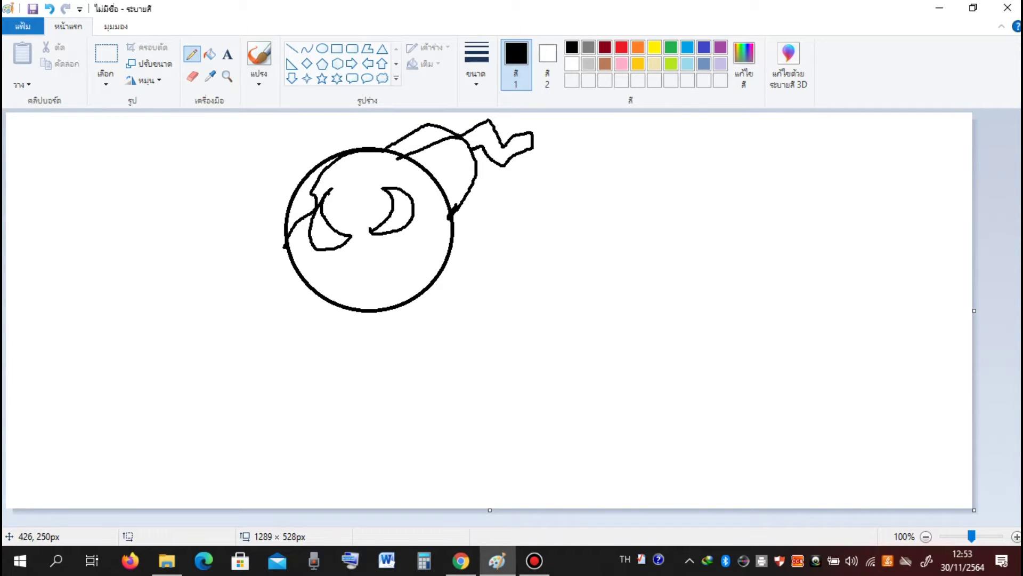
Undo the first collar stroke and redraw a wider curved collar beneath the circle
{"action": "mouse_move", "coordinate": [317, 292]}
{"action": "left_mouse_down"}
{"action": "mouse_move", "coordinate": [331, 323]}
{"action": "mouse_move", "coordinate": [441, 295]}
{"action": "mouse_move", "coordinate": [468, 261]}
{"action": "left_mouse_up"}
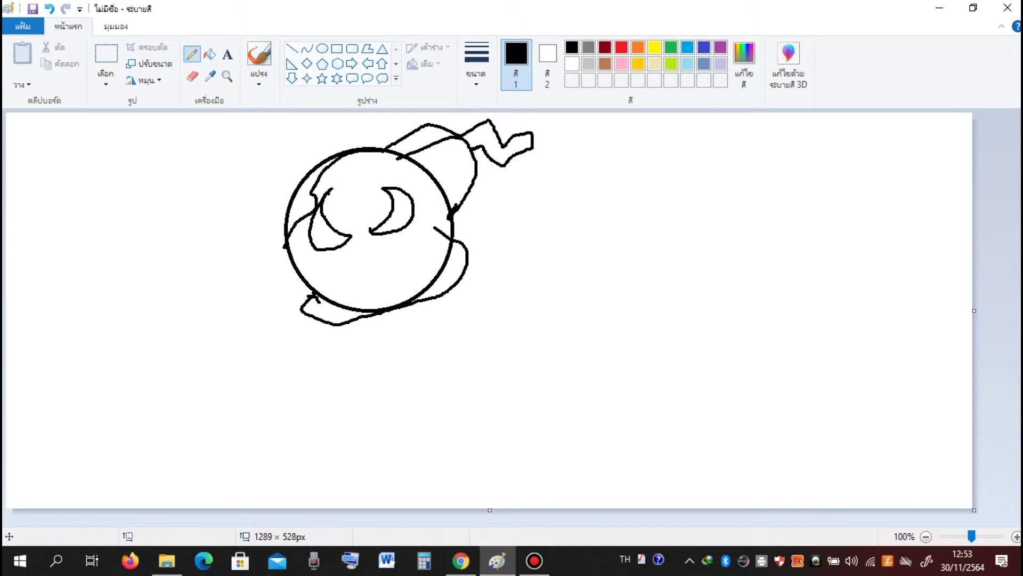
{"action": "left_click", "coordinate": [49, 8]}
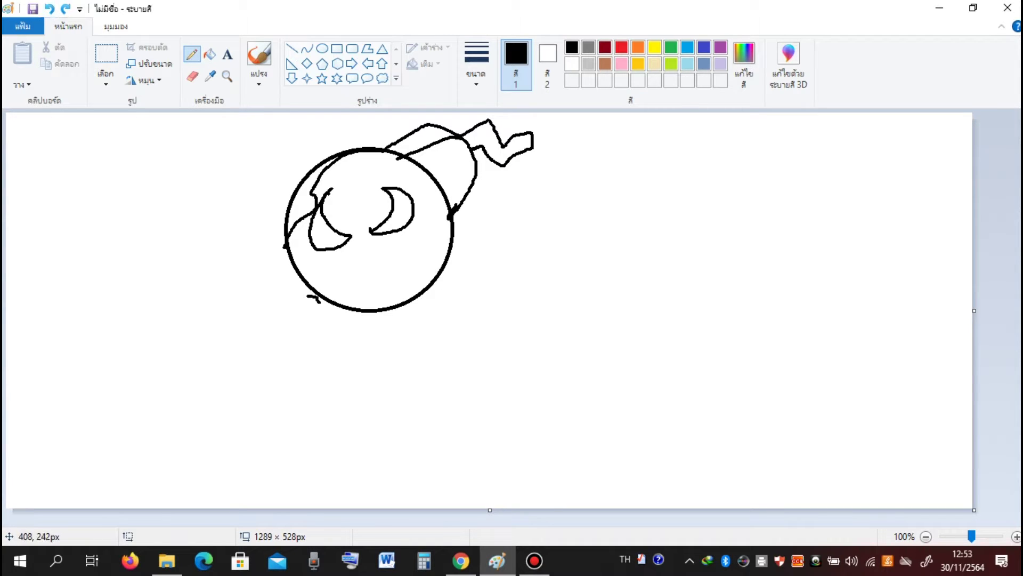
{"action": "mouse_move", "coordinate": [316, 298]}
{"action": "left_mouse_down"}
{"action": "mouse_move", "coordinate": [329, 329]}
{"action": "mouse_move", "coordinate": [385, 331]}
{"action": "mouse_move", "coordinate": [448, 309]}
{"action": "mouse_move", "coordinate": [464, 277]}
{"action": "left_mouse_up"}
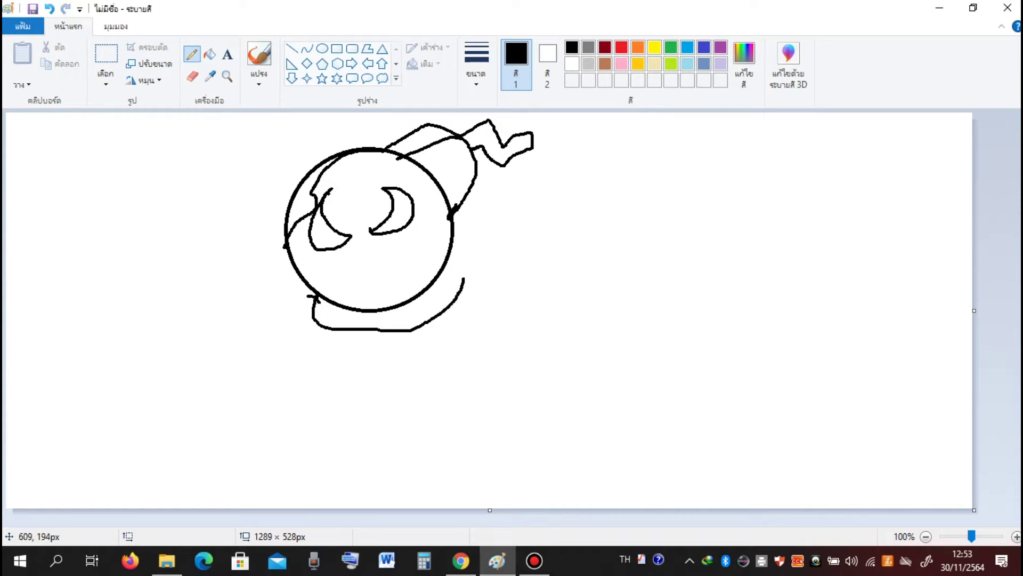
Draw a tapered body below the collar, with a bent arm and hand on each side
{"action": "mouse_move", "coordinate": [453, 238]}
{"action": "left_mouse_down"}
{"action": "mouse_move", "coordinate": [475, 241]}
{"action": "mouse_move", "coordinate": [478, 265]}
{"action": "left_mouse_up"}
{"action": "left_click_drag", "start_coordinate": [474, 310], "coordinate": [477, 265]}
{"action": "mouse_move", "coordinate": [463, 312]}
{"action": "left_mouse_down"}
{"action": "mouse_move", "coordinate": [472, 269]}
{"action": "mouse_move", "coordinate": [477, 322]}
{"action": "mouse_move", "coordinate": [464, 365]}
{"action": "mouse_move", "coordinate": [411, 365]}
{"action": "left_mouse_up"}
{"action": "mouse_move", "coordinate": [463, 314]}
{"action": "left_mouse_down"}
{"action": "mouse_move", "coordinate": [399, 344]}
{"action": "mouse_move", "coordinate": [389, 365]}
{"action": "mouse_move", "coordinate": [420, 374]}
{"action": "mouse_move", "coordinate": [403, 339]}
{"action": "mouse_move", "coordinate": [377, 336]}
{"action": "mouse_move", "coordinate": [391, 344]}
{"action": "mouse_move", "coordinate": [393, 323]}
{"action": "mouse_move", "coordinate": [306, 330]}
{"action": "mouse_move", "coordinate": [322, 464]}
{"action": "mouse_move", "coordinate": [389, 456]}
{"action": "mouse_move", "coordinate": [411, 362]}
{"action": "left_mouse_up"}
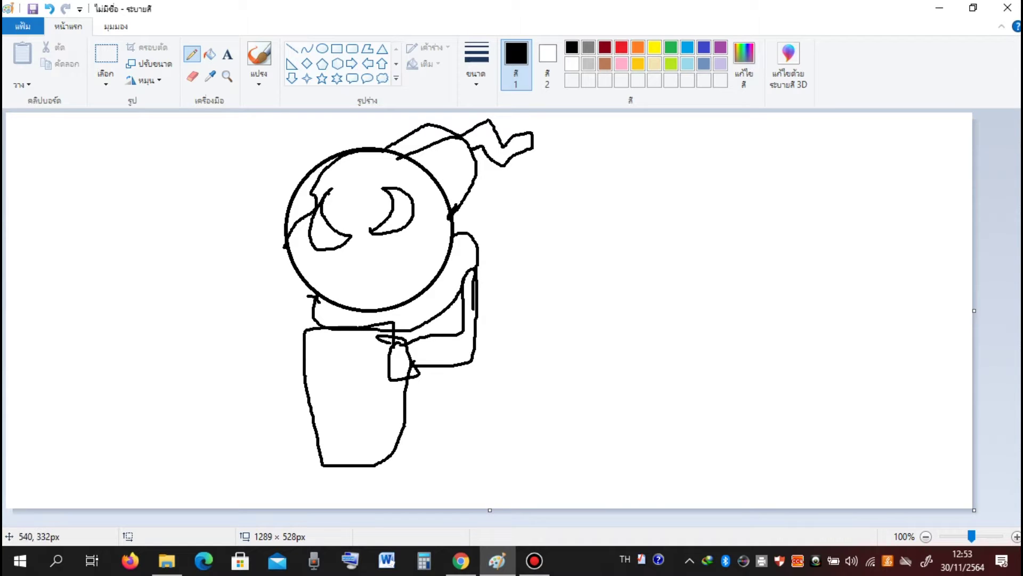
{"action": "mouse_move", "coordinate": [310, 321]}
{"action": "left_mouse_down"}
{"action": "mouse_move", "coordinate": [282, 365]}
{"action": "mouse_move", "coordinate": [320, 358]}
{"action": "mouse_move", "coordinate": [296, 382]}
{"action": "mouse_move", "coordinate": [319, 338]}
{"action": "left_mouse_up"}
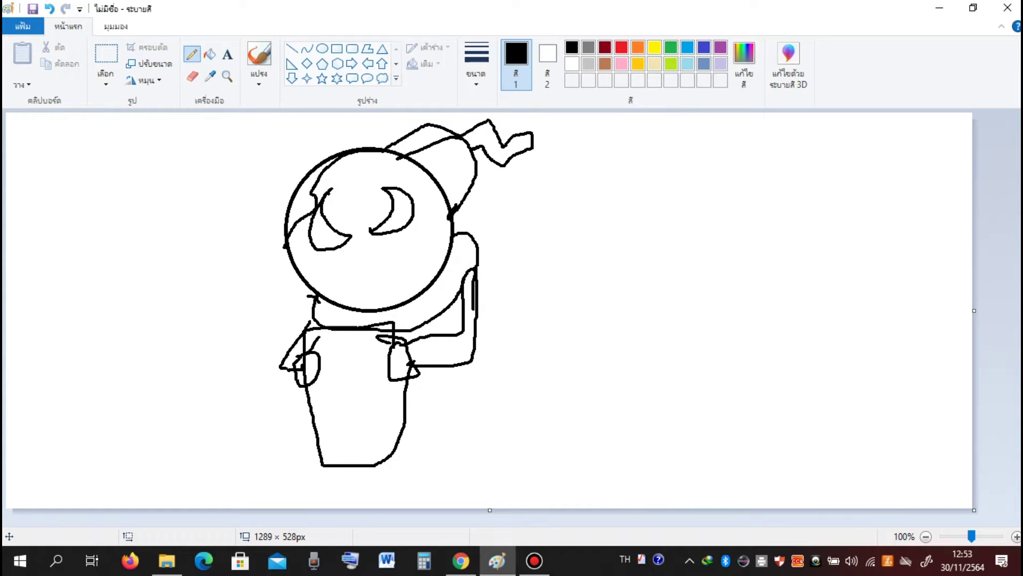
Try adding the black text "Neo" to the right of the character and undo it
{"action": "left_click", "coordinate": [210, 75]}
{"action": "left_click", "coordinate": [227, 54]}
{"action": "left_click", "coordinate": [589, 165]}
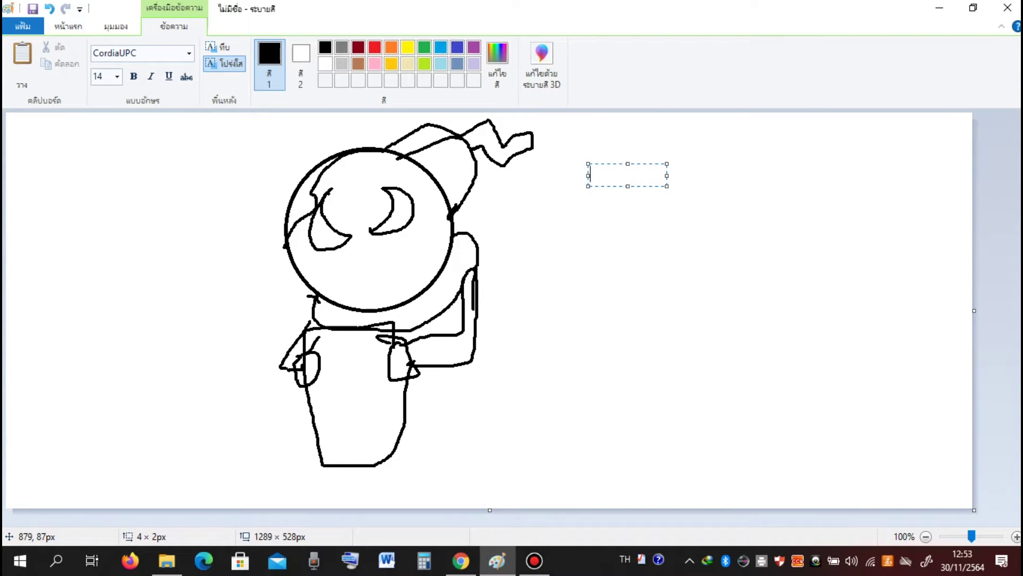
{"action": "key", "text": "grave"}
{"action": "type", "text": "Neo"}
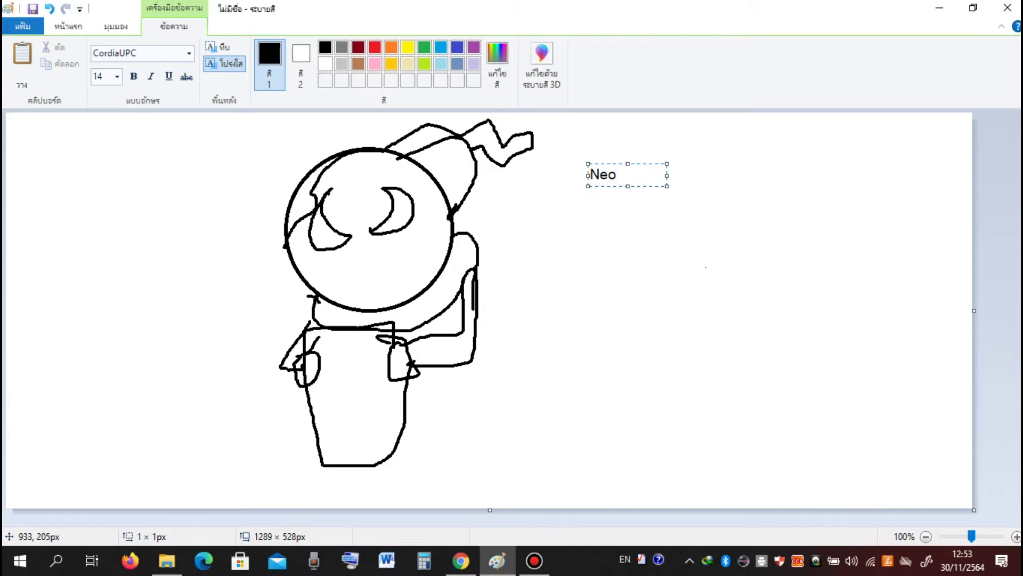
{"action": "left_click", "coordinate": [706, 266]}
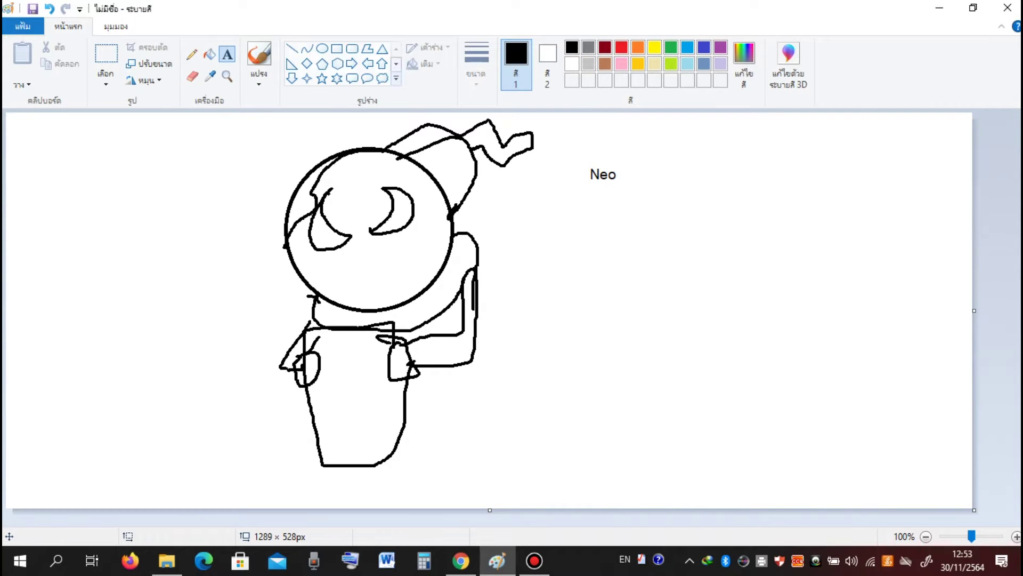
{"action": "left_click", "coordinate": [49, 9]}
Start a new text box to the right of the character with the letter "N" and set the foreground colour to purple
{"action": "left_click", "coordinate": [602, 170]}
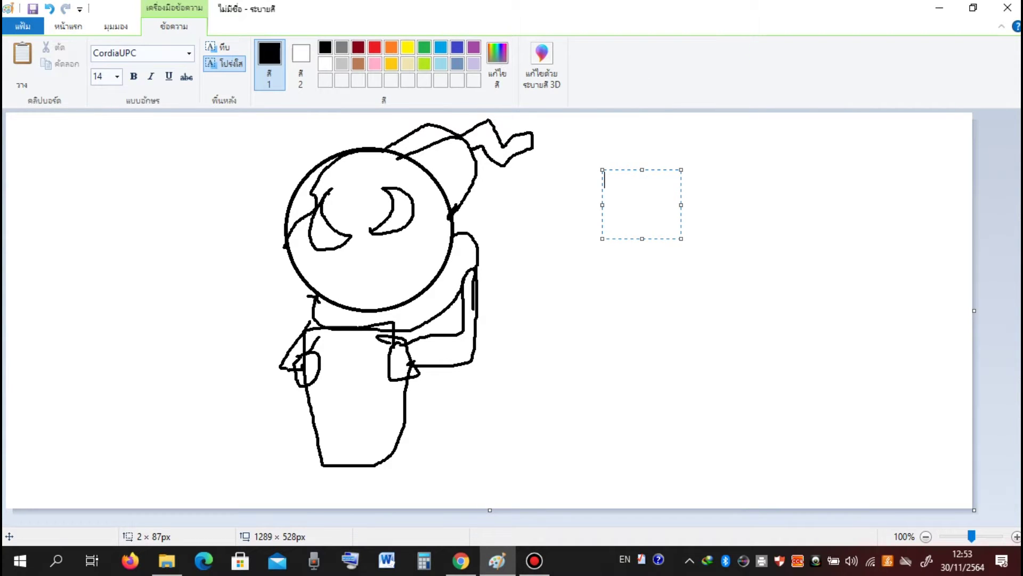
{"action": "type", "text": "N"}
{"action": "left_click", "coordinate": [473, 47]}
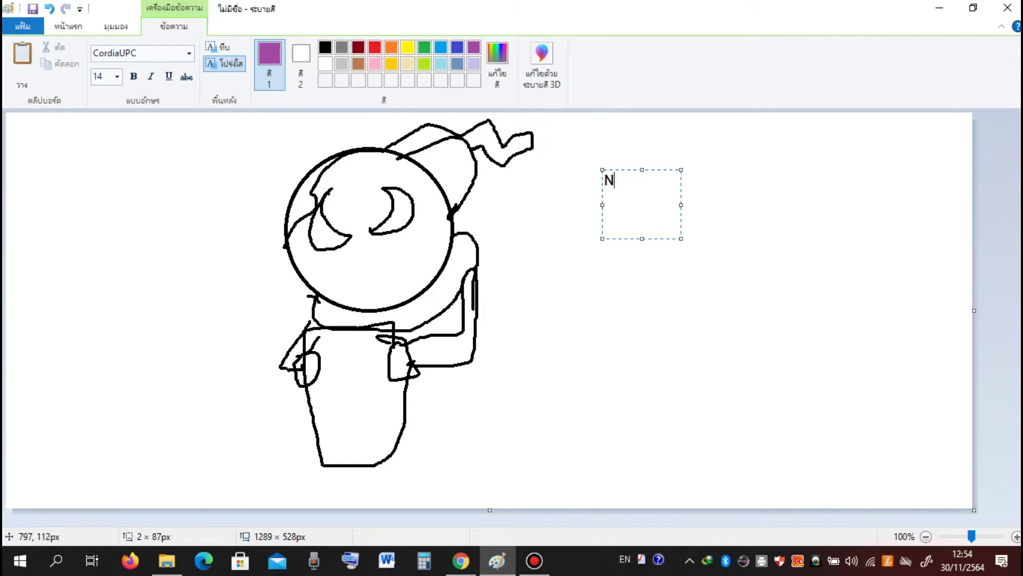
{"action": "key", "text": "BackSpace"}
{"action": "type", "text": "N"}
{"action": "key", "text": "BackSpace"}
{"action": "type", "text": "M"}
{"action": "key", "text": "BackSpace"}
{"action": "type", "text": "N"}
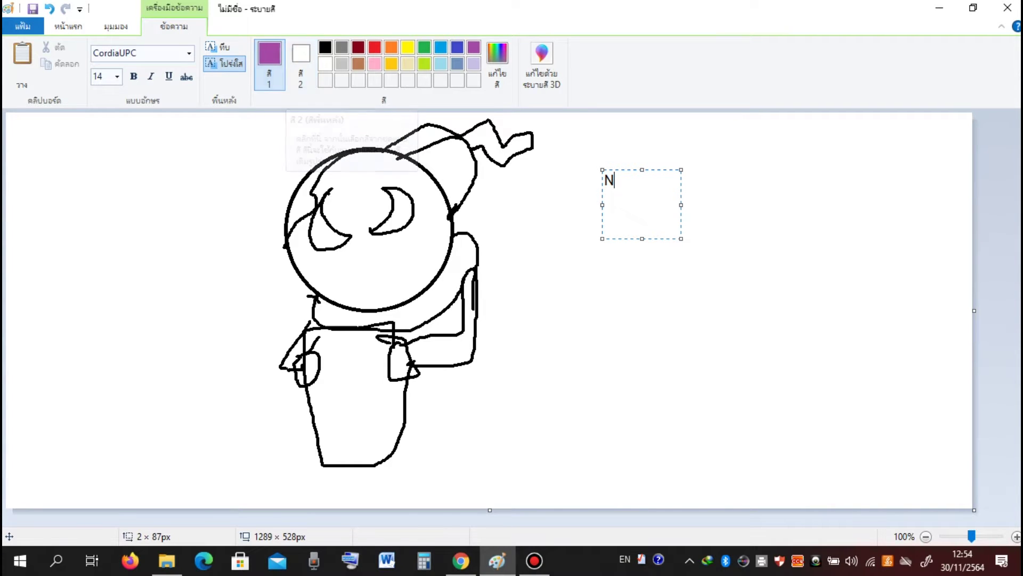
Apply purple to the letter "N" and set the background colour to purple as well
{"action": "key", "text": "ctrl+a"}
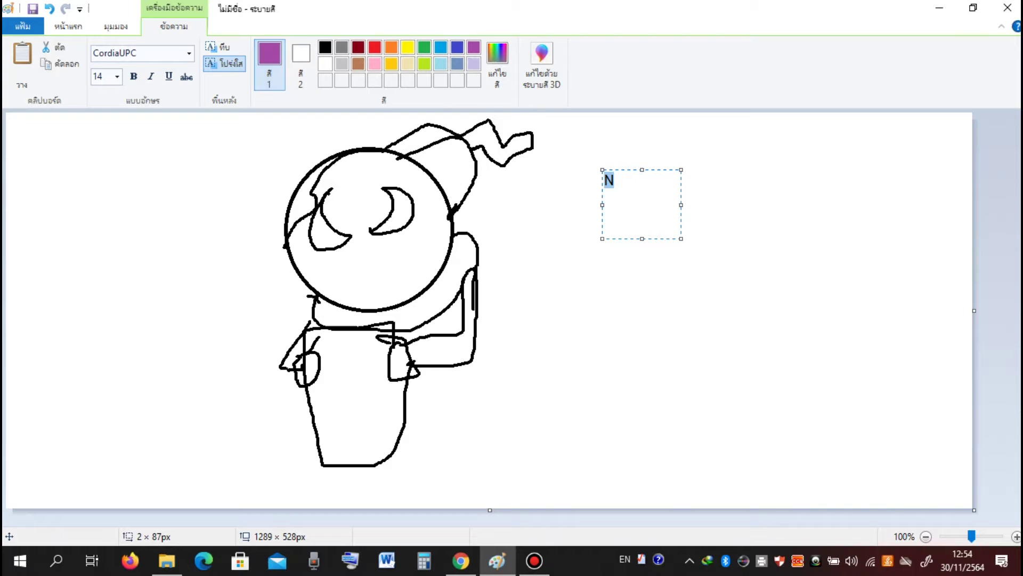
{"action": "left_click", "coordinate": [615, 180]}
{"action": "key", "text": "ctrl+a"}
{"action": "left_click", "coordinate": [300, 58]}
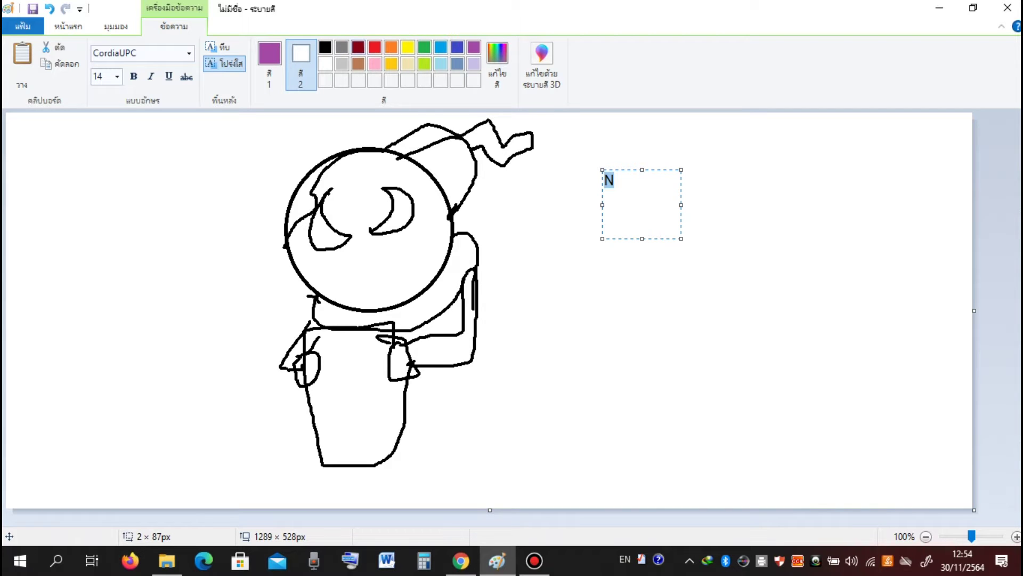
{"action": "left_click", "coordinate": [474, 47]}
{"action": "key", "text": "Right"}
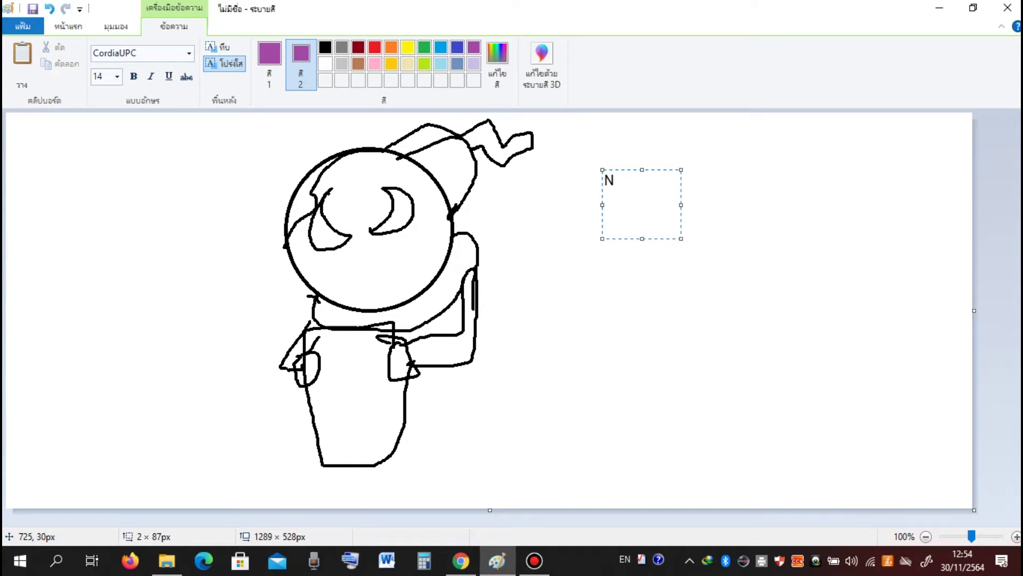
{"action": "key", "text": "shift+Left"}
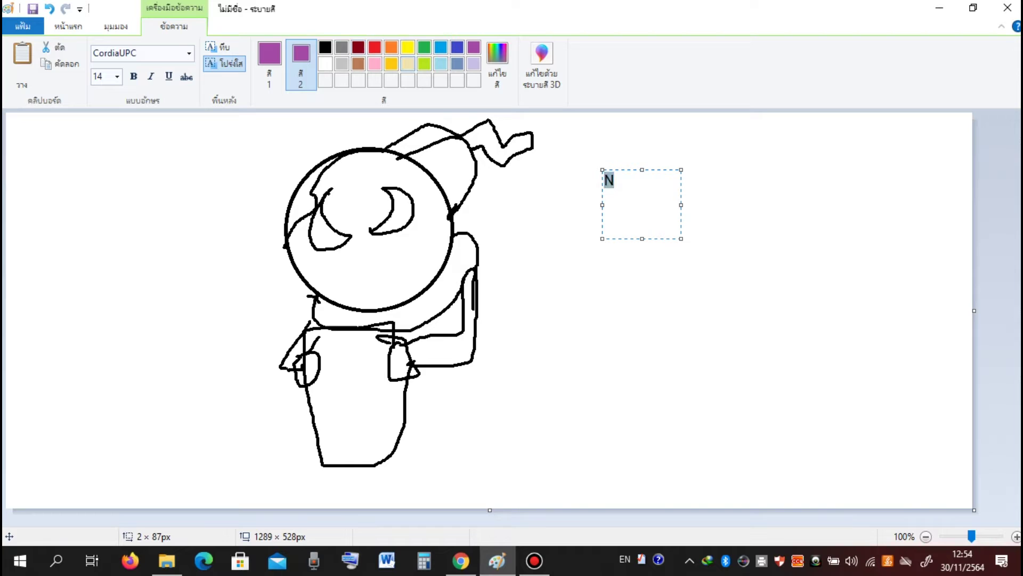
{"action": "left_click", "coordinate": [269, 63]}
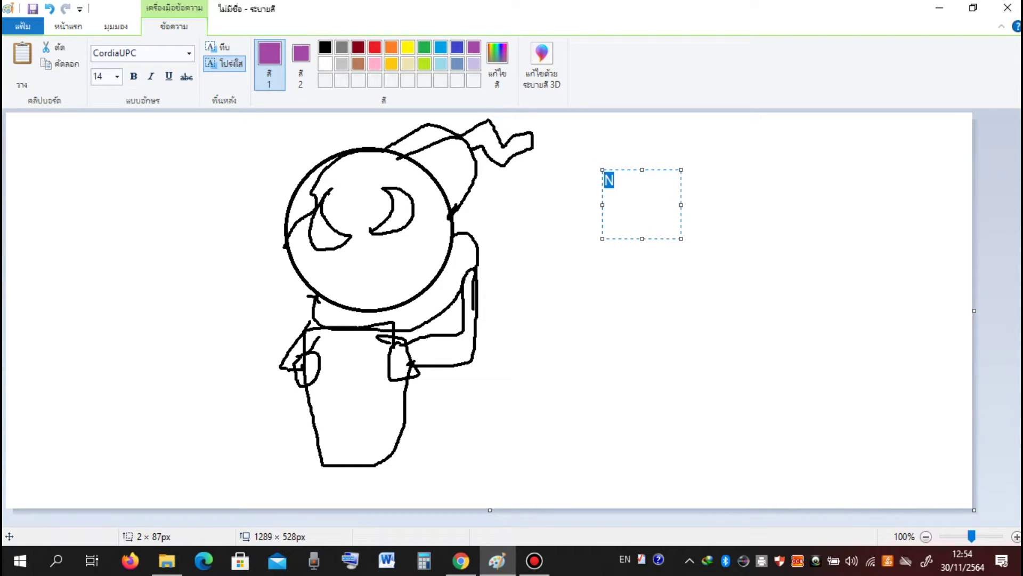
{"action": "left_click", "coordinate": [624, 199]}
Complete the text as "Neo" and colour the letters "eo" light turquoise
{"action": "type", "text": "e"}
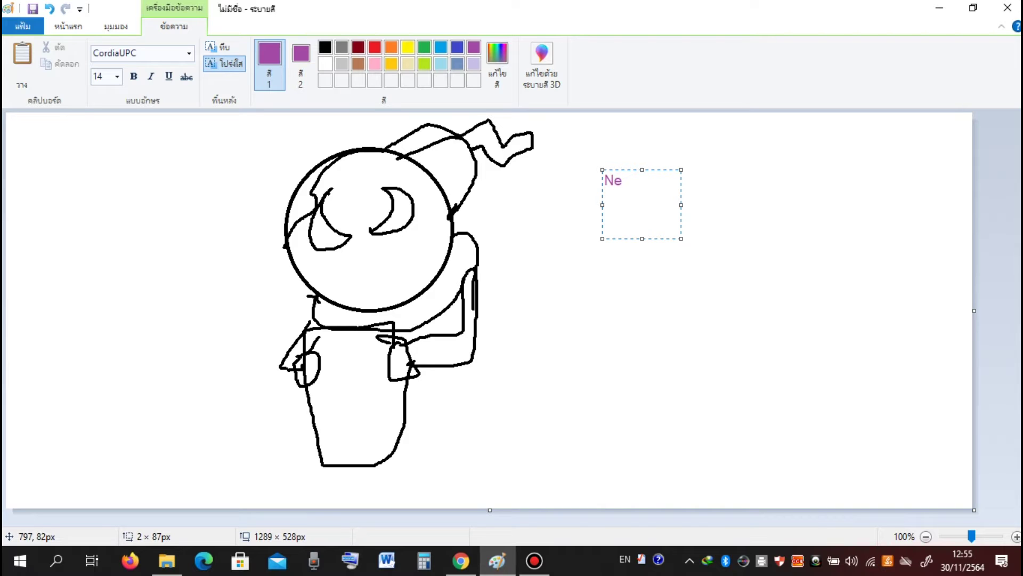
{"action": "type", "text": "o"}
{"action": "key", "text": "shift+Left"}
{"action": "key", "text": "shift+Left"}
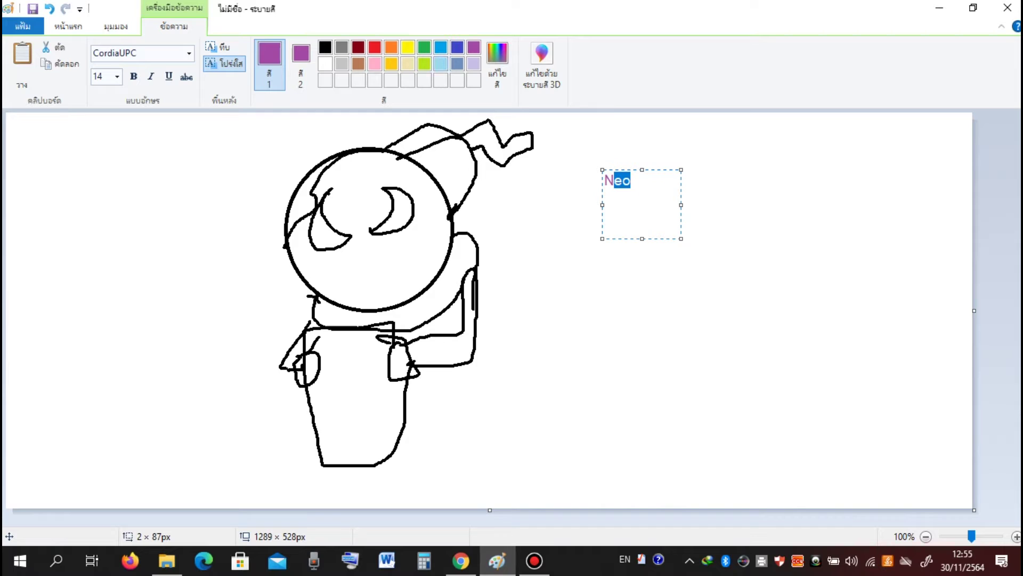
{"action": "left_click", "coordinate": [440, 64]}
{"action": "key", "text": "Right"}
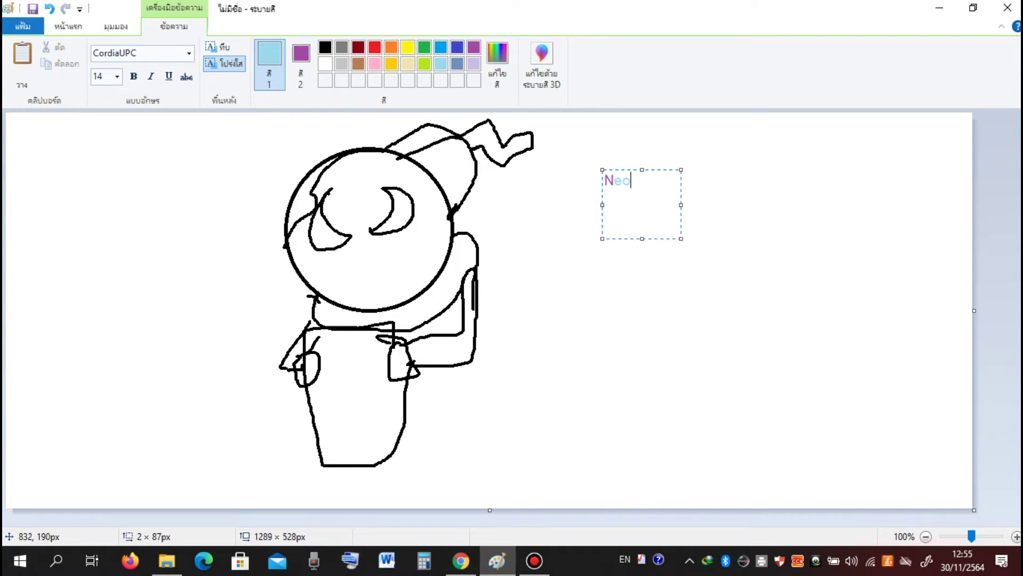
Set the font size of the whole "Neo" text to 40 and place it on the canvas
{"action": "double_click", "coordinate": [617, 180]}
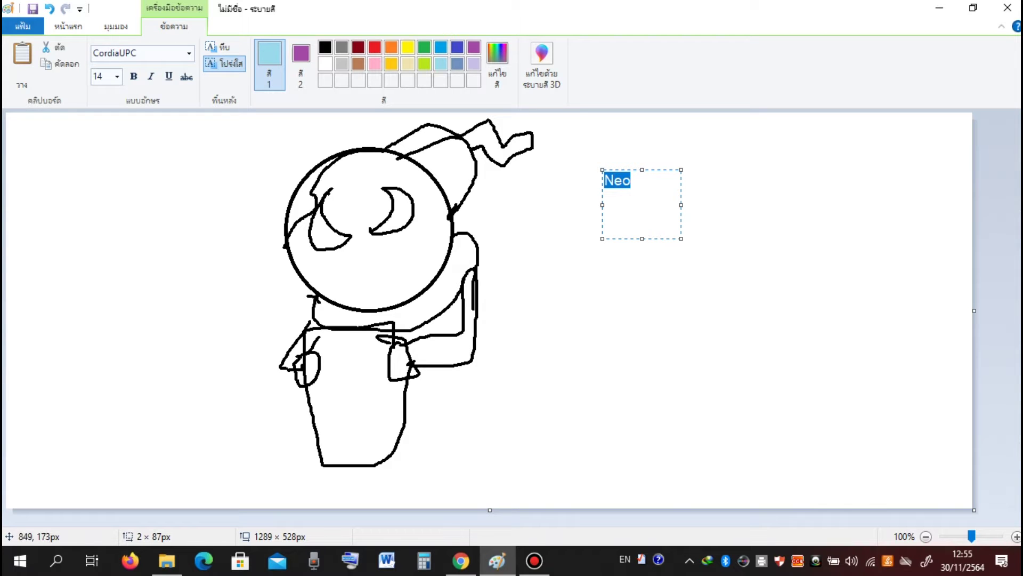
{"action": "double_click", "coordinate": [640, 181]}
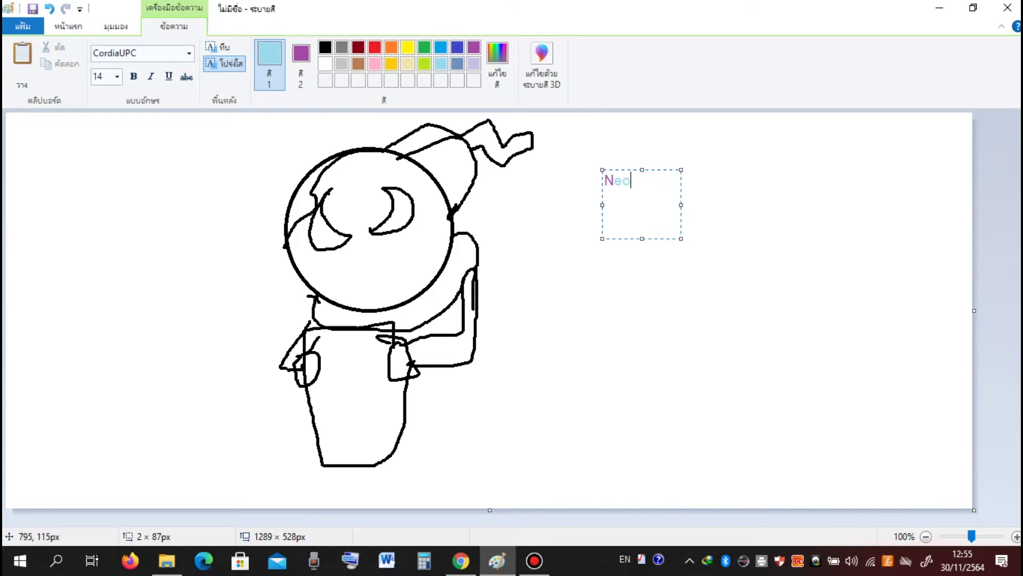
{"action": "key", "text": "ctrl+a"}
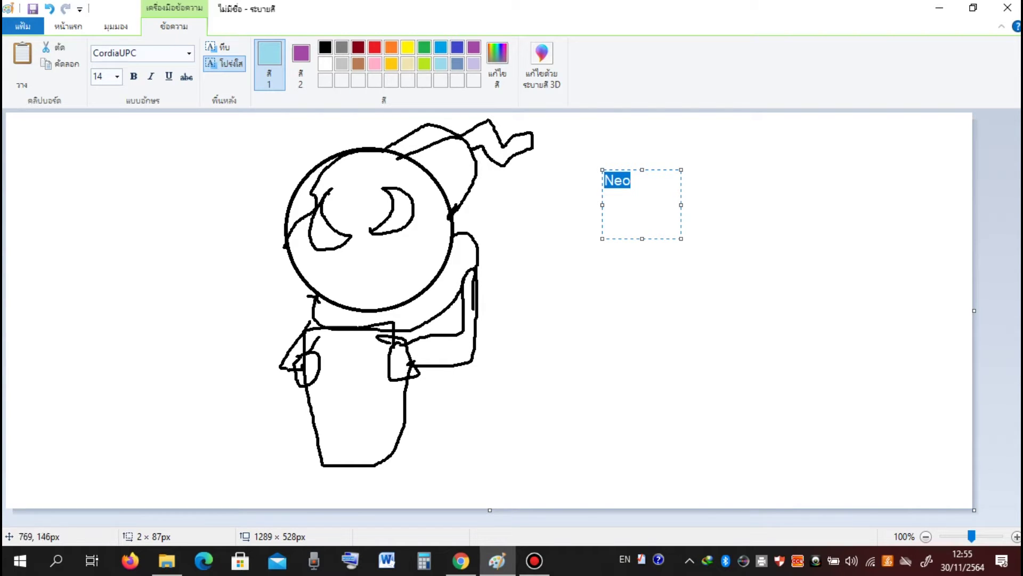
{"action": "left_click", "coordinate": [99, 76]}
{"action": "type", "text": "48"}
{"action": "key", "text": "BackSpace"}
{"action": "type", "text": "0"}
{"action": "left_click", "coordinate": [637, 375]}
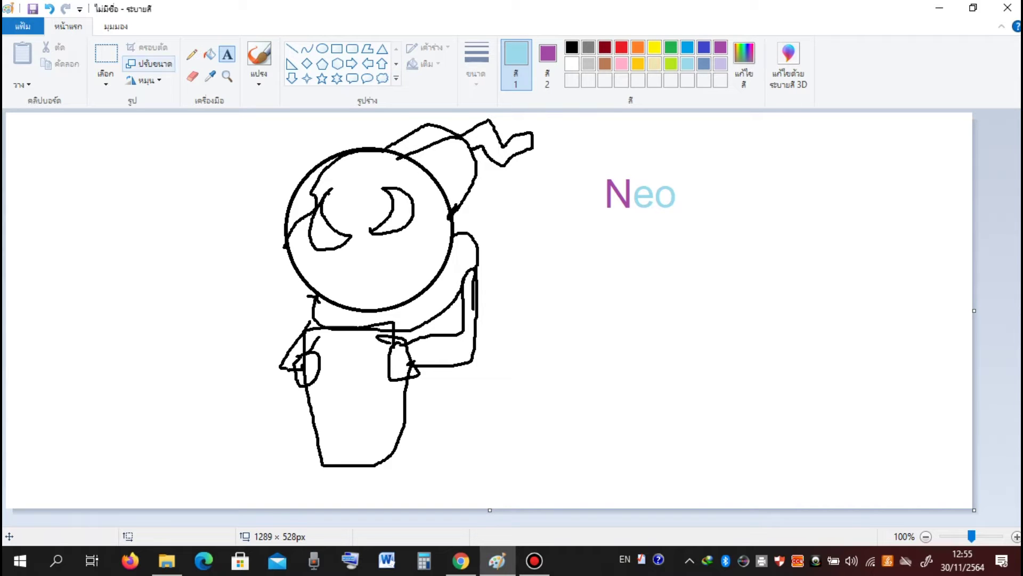
Switch to the Pencil, with the background colour set to white and the foreground colour set to light turquoise
{"action": "left_click", "coordinate": [191, 54]}
{"action": "left_click", "coordinate": [571, 47]}
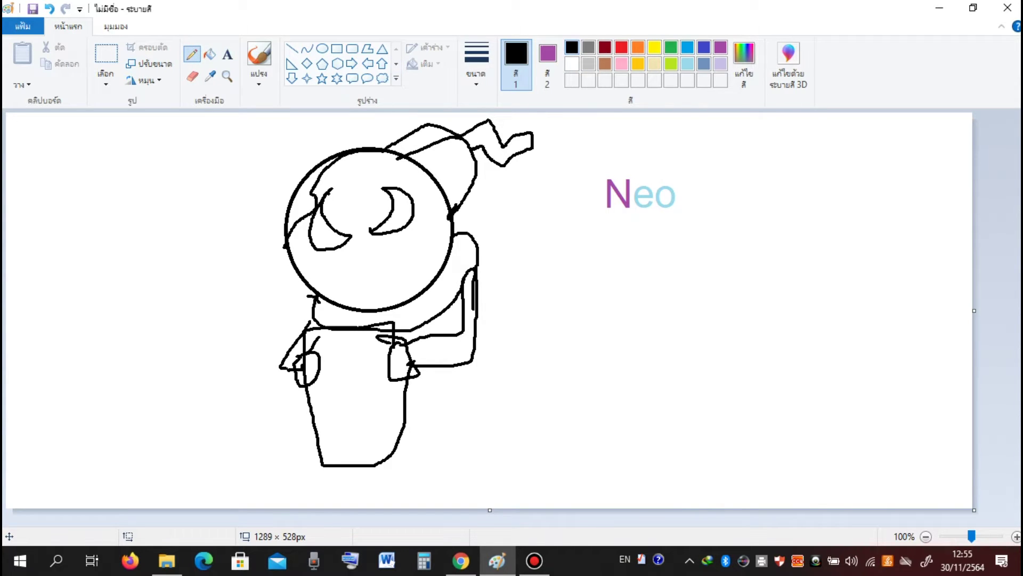
{"action": "left_click", "coordinate": [547, 64]}
{"action": "left_click", "coordinate": [572, 64]}
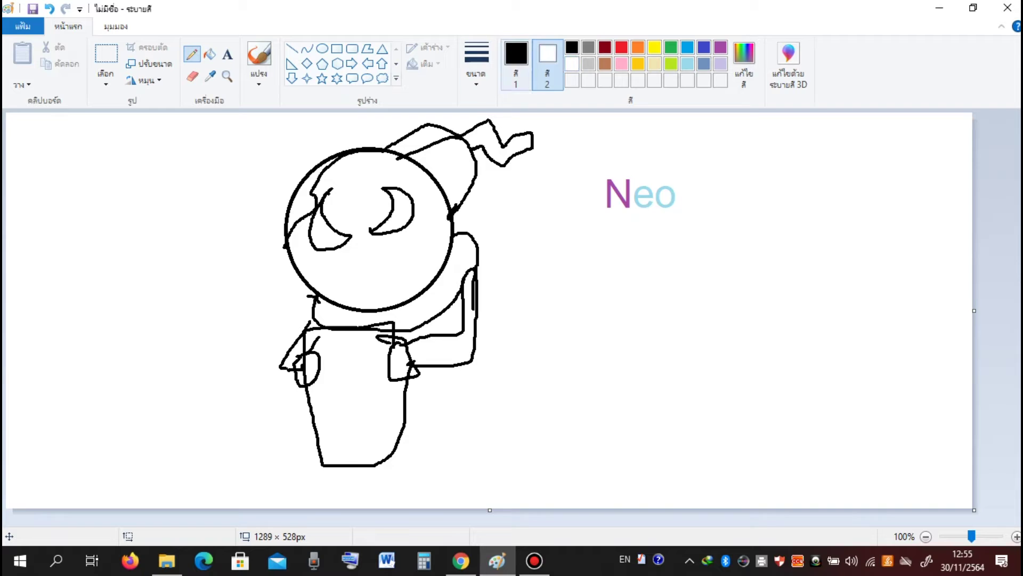
{"action": "left_click", "coordinate": [516, 64]}
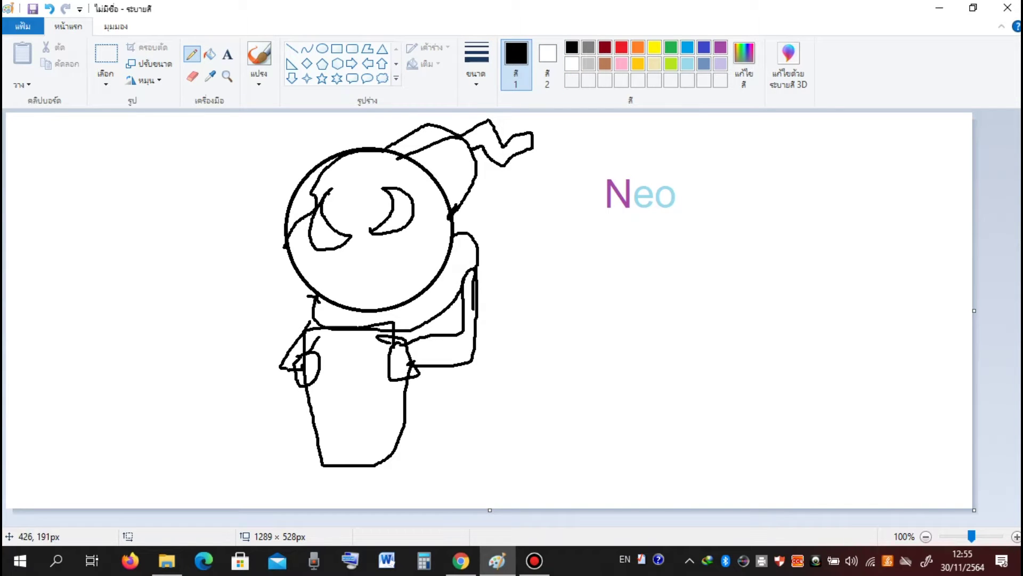
{"action": "left_click", "coordinate": [688, 63]}
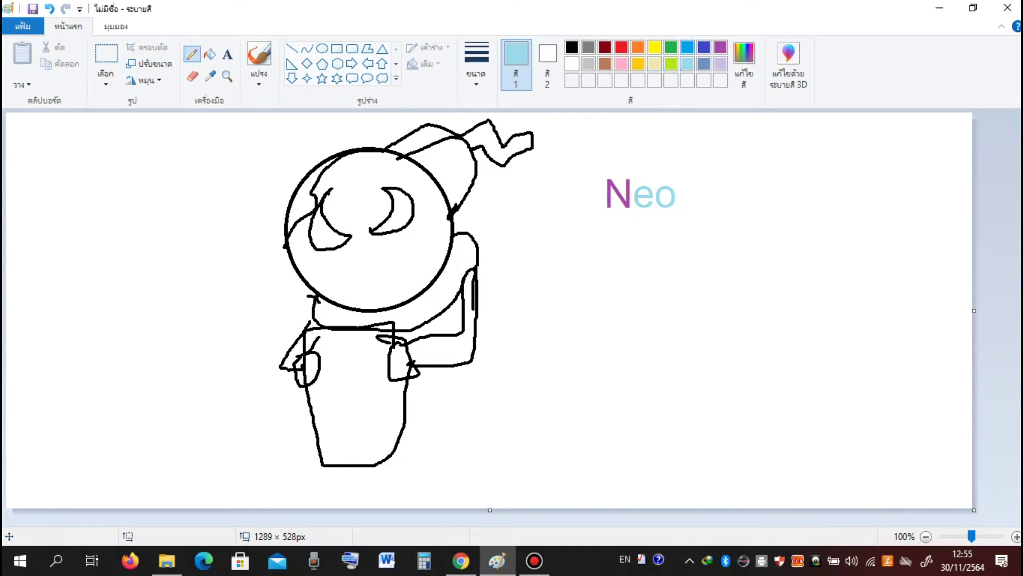
Fill the character's left crescent eye with light turquoise and the right one with purple
{"action": "left_click", "coordinate": [210, 53]}
{"action": "left_click", "coordinate": [325, 232]}
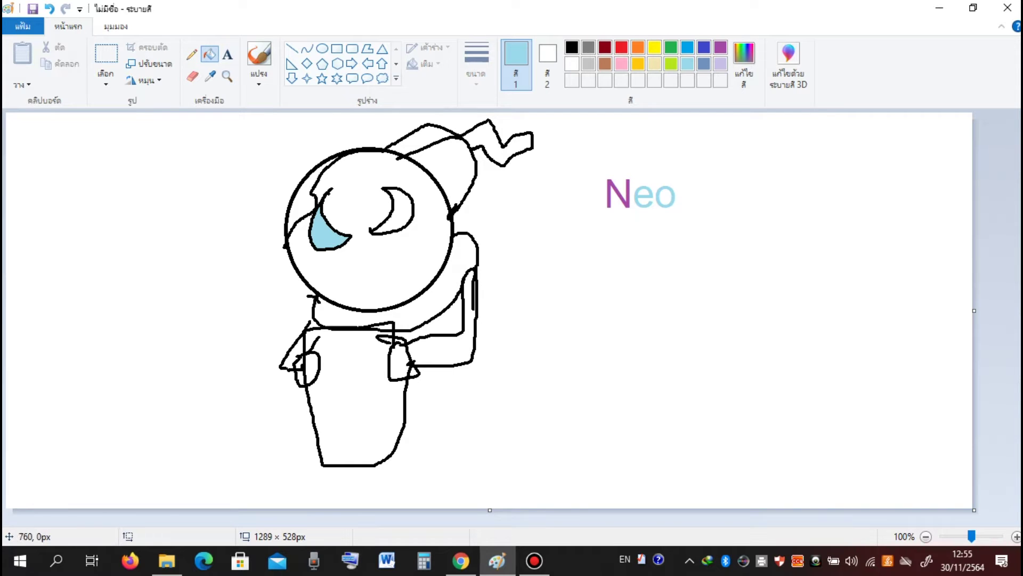
{"action": "left_click", "coordinate": [720, 47]}
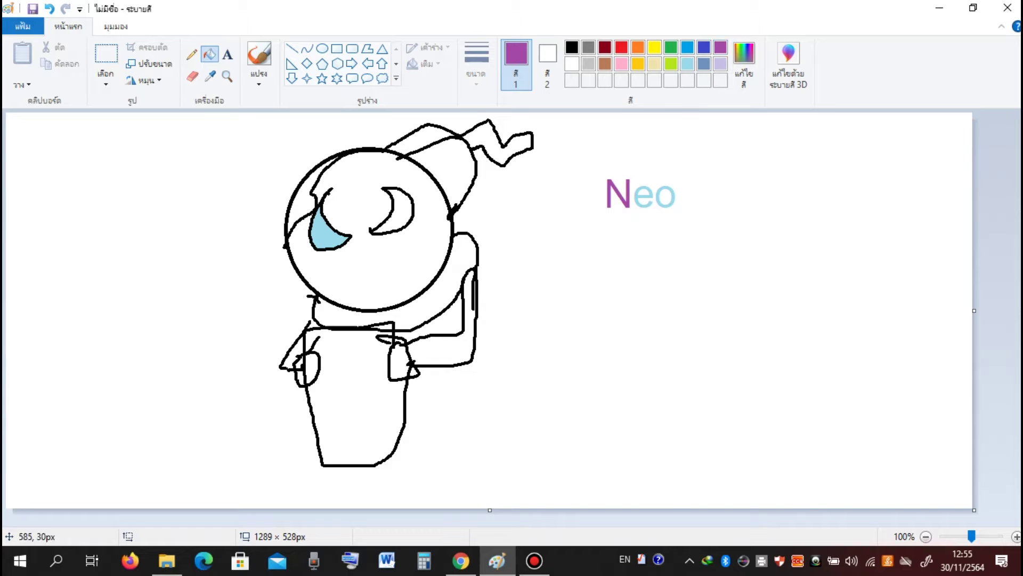
{"action": "left_click", "coordinate": [406, 213]}
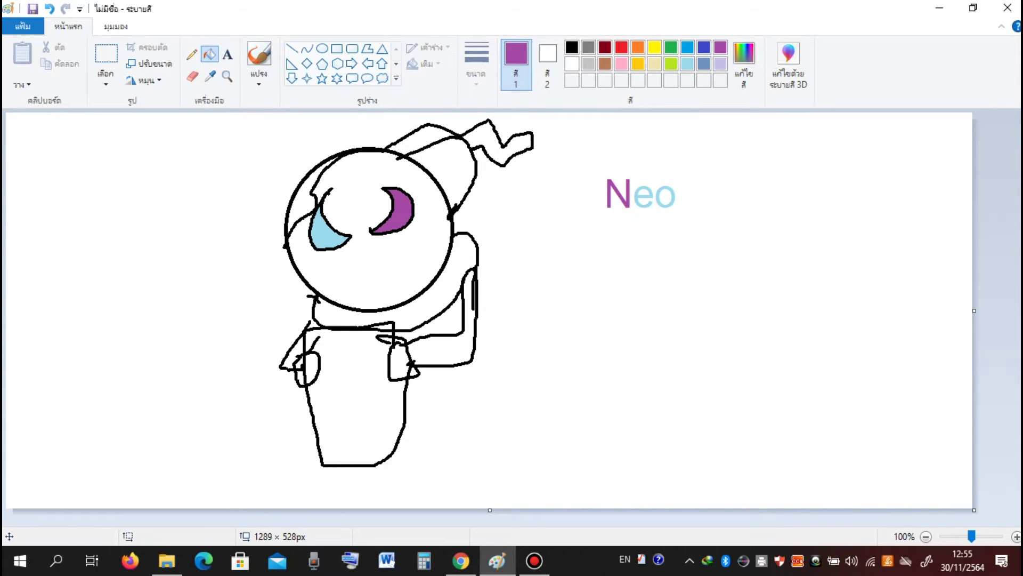
Fill the strip above the head and the sliver along the head's upper-left edge with light turquoise
{"action": "left_click", "coordinate": [687, 64]}
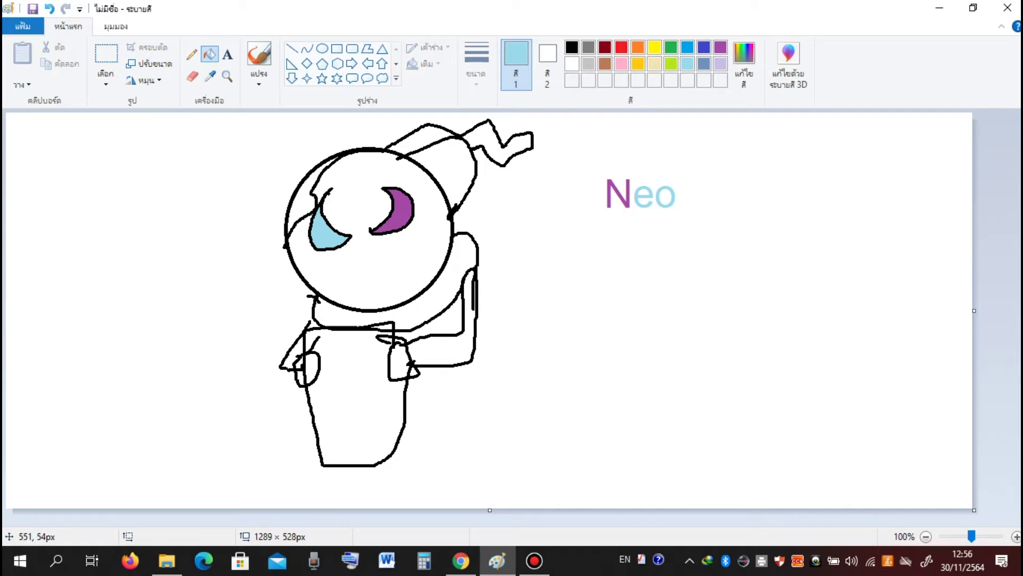
{"action": "left_click", "coordinate": [423, 142]}
{"action": "left_click", "coordinate": [303, 181]}
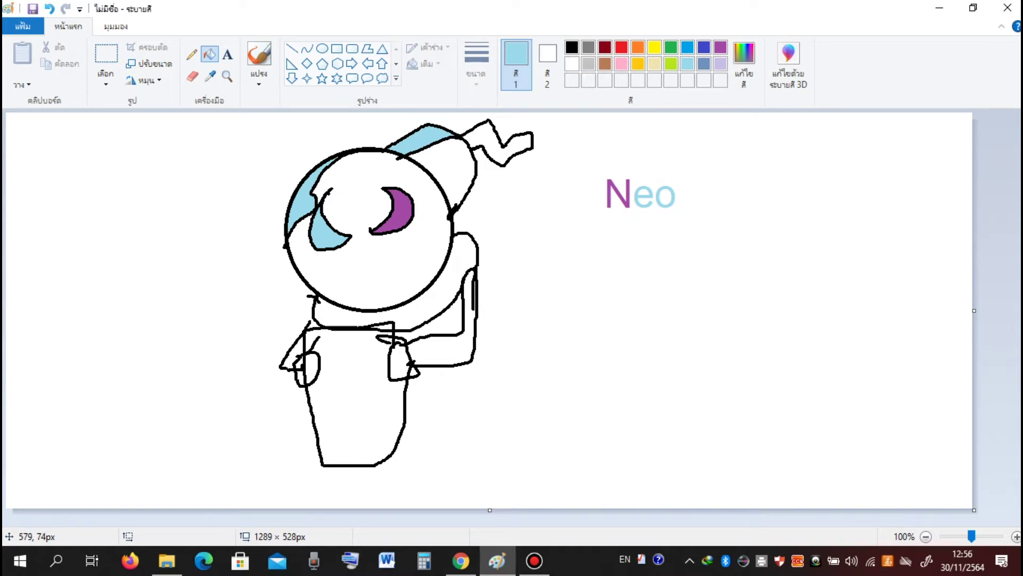
Fill the zigzag fuse, the area behind the head and the head itself with black
{"action": "left_click", "coordinate": [572, 47]}
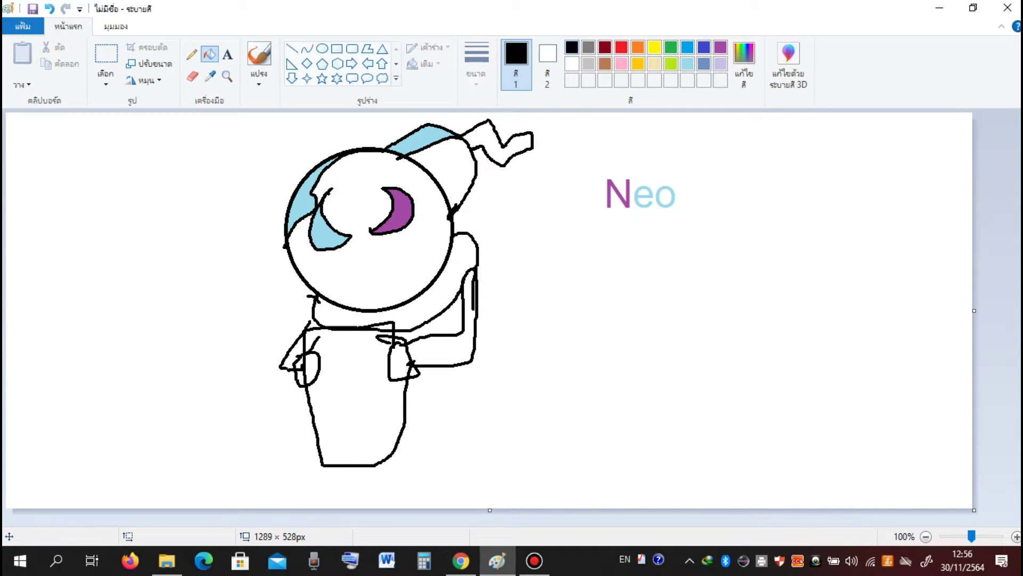
{"action": "left_click", "coordinate": [500, 154]}
{"action": "left_click", "coordinate": [433, 177]}
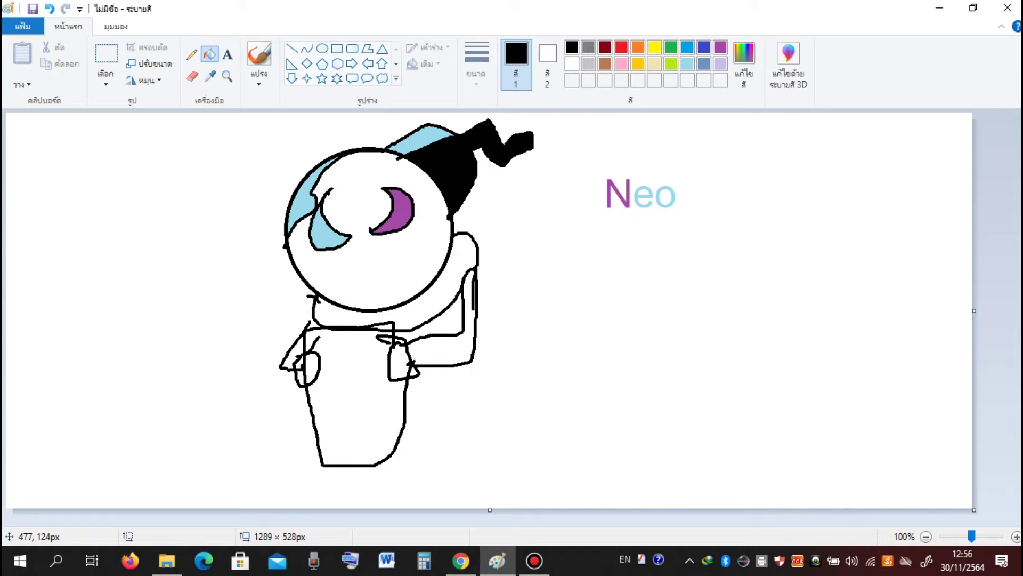
{"action": "left_click", "coordinate": [352, 185]}
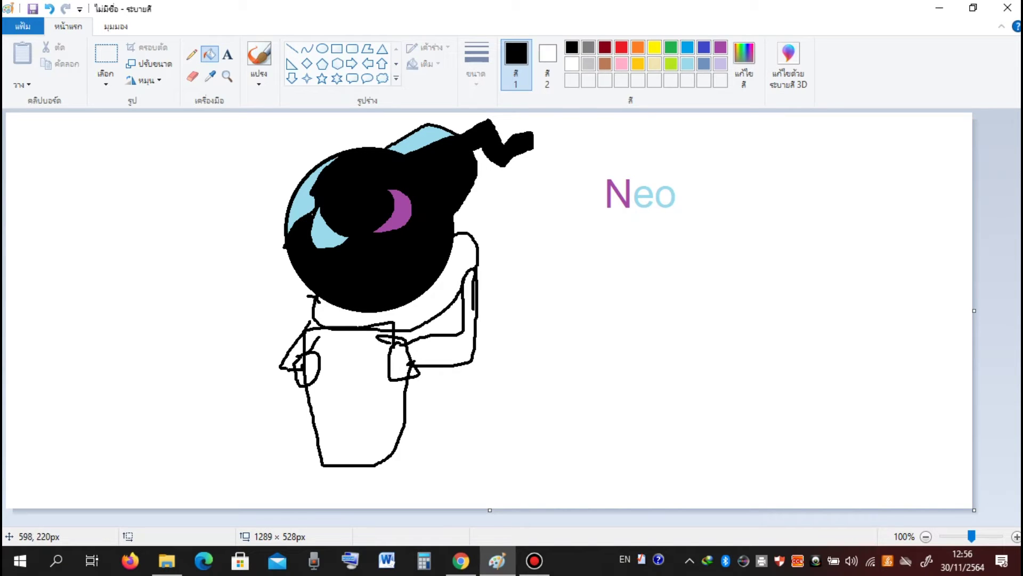
Try light grey as the fill for the collar and the bent right arm
{"action": "left_click", "coordinate": [588, 64]}
{"action": "left_click", "coordinate": [437, 294]}
{"action": "left_click", "coordinate": [452, 357]}
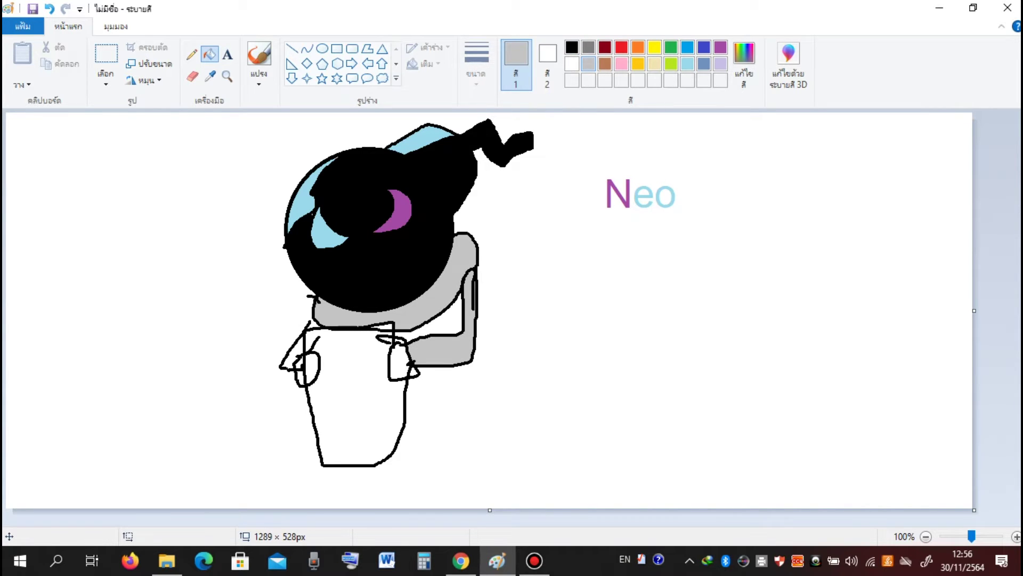
Fill the collar, the bent right arm and the small left arm with dark grey
{"action": "left_click", "coordinate": [589, 47]}
{"action": "left_click", "coordinate": [434, 305]}
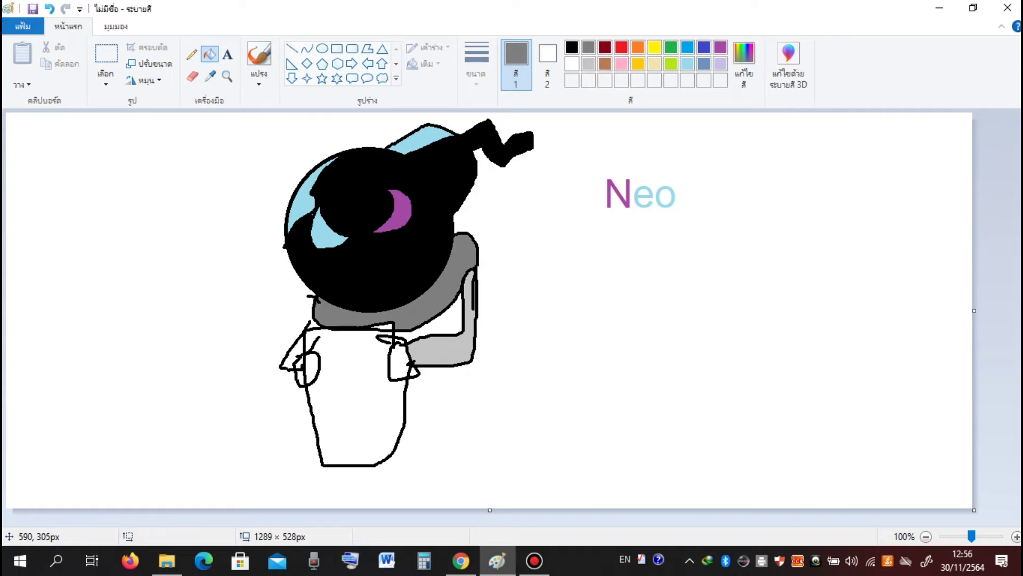
{"action": "left_click", "coordinate": [443, 346]}
{"action": "left_click", "coordinate": [297, 356]}
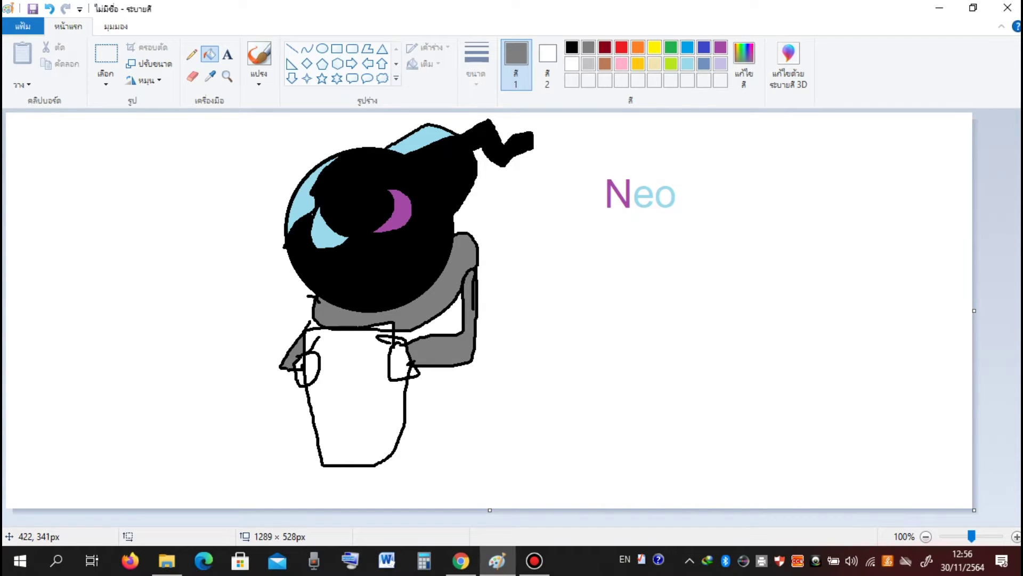
Fill both of the character's hands with black and return to the Pencil
{"action": "left_click", "coordinate": [572, 46]}
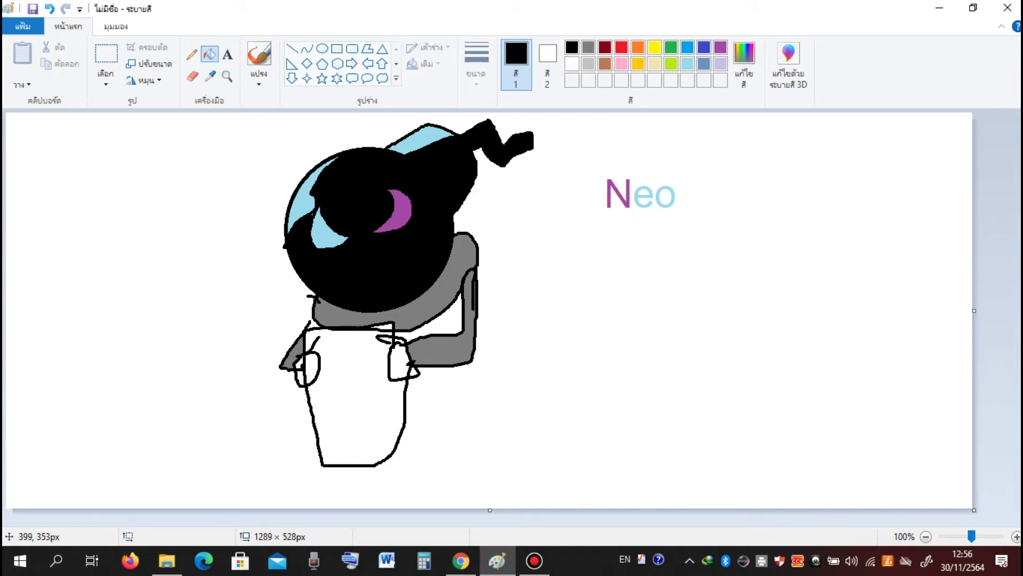
{"action": "left_click", "coordinate": [302, 377]}
{"action": "left_click", "coordinate": [49, 8]}
{"action": "left_click", "coordinate": [300, 365]}
{"action": "left_click", "coordinate": [312, 366]}
{"action": "left_click", "coordinate": [399, 362]}
{"action": "left_click", "coordinate": [414, 372]}
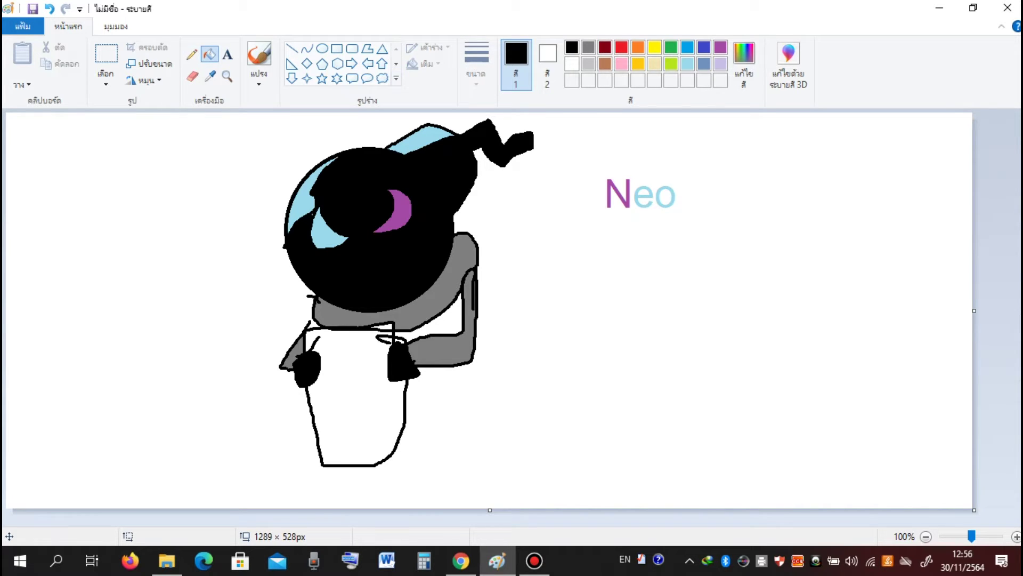
{"action": "left_click", "coordinate": [192, 54]}
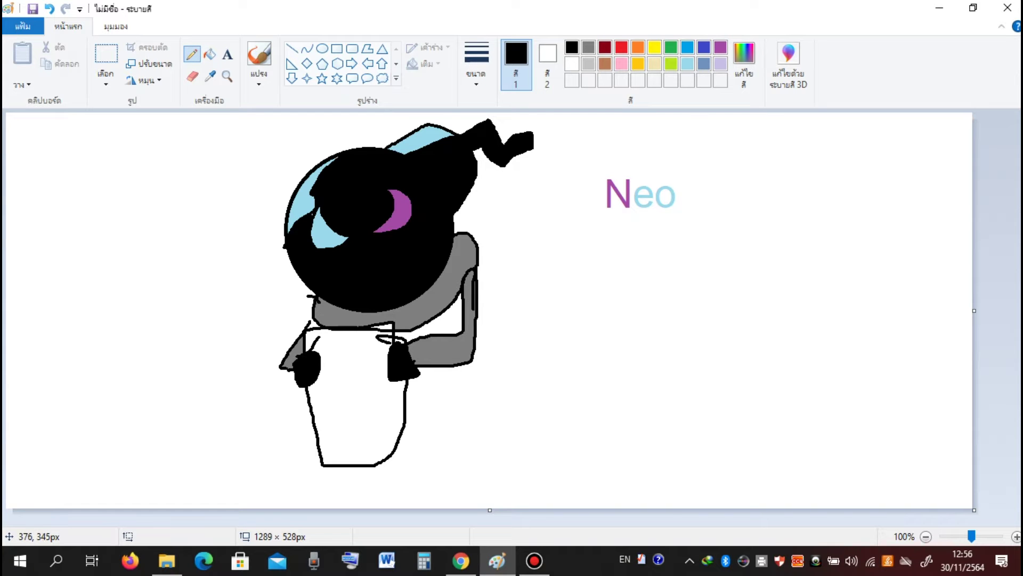
Switch to Chrome, open YouTube in a new tab and search for "neo whitty"
{"action": "left_click", "coordinate": [461, 561]}
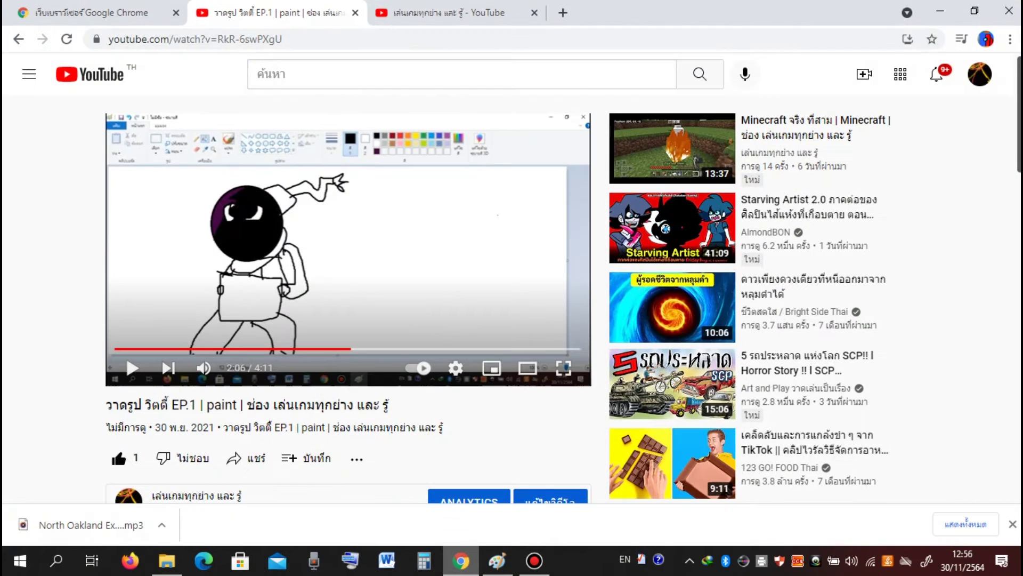
{"action": "left_click", "coordinate": [459, 13]}
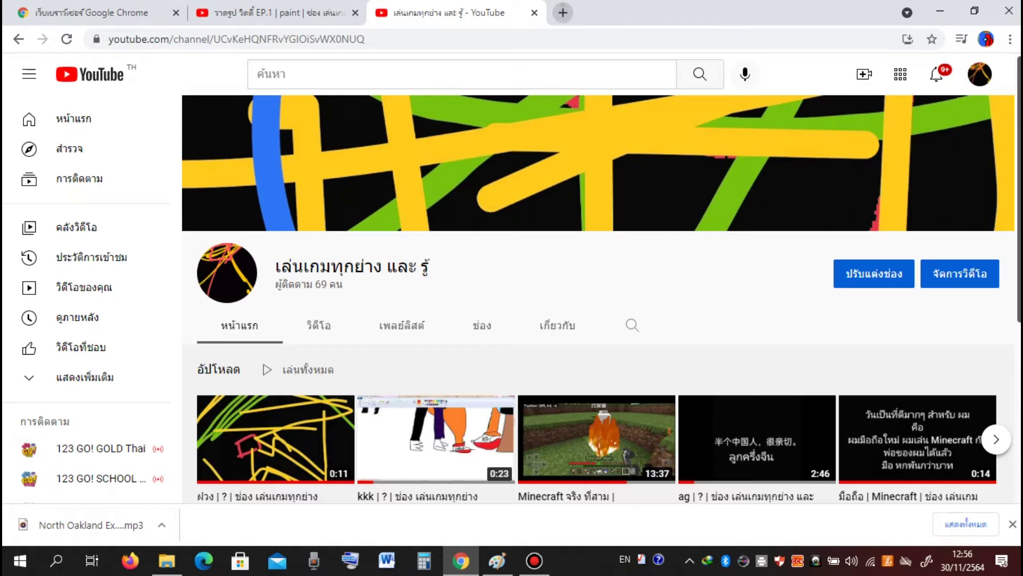
{"action": "left_click", "coordinate": [562, 12]}
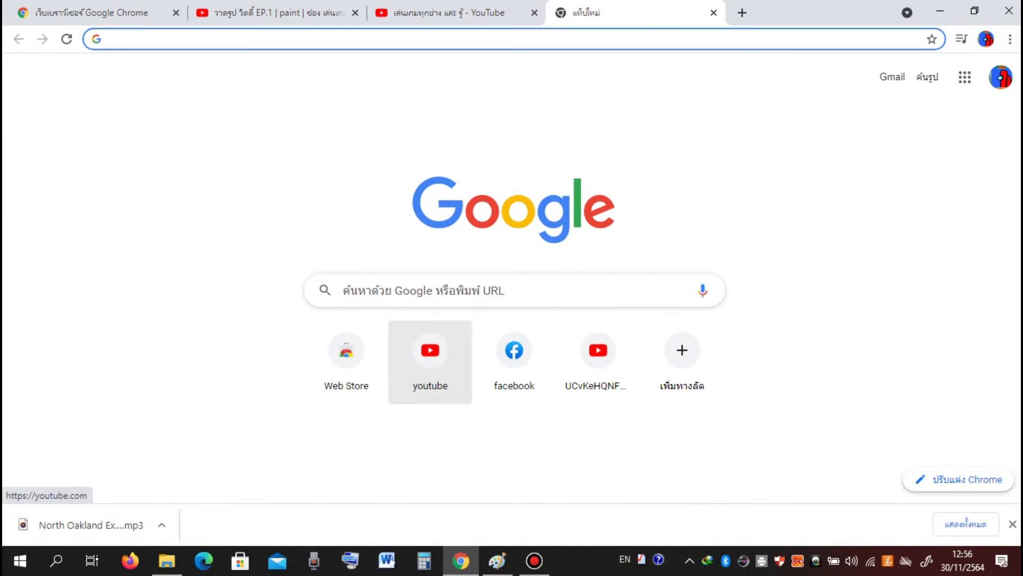
{"action": "left_click", "coordinate": [430, 357]}
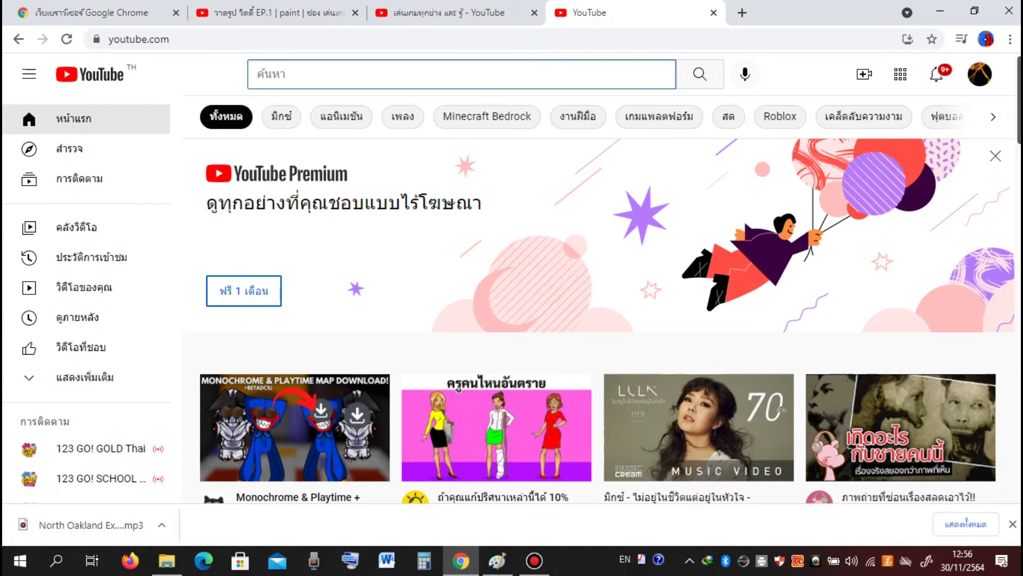
{"action": "type", "text": "neo q"}
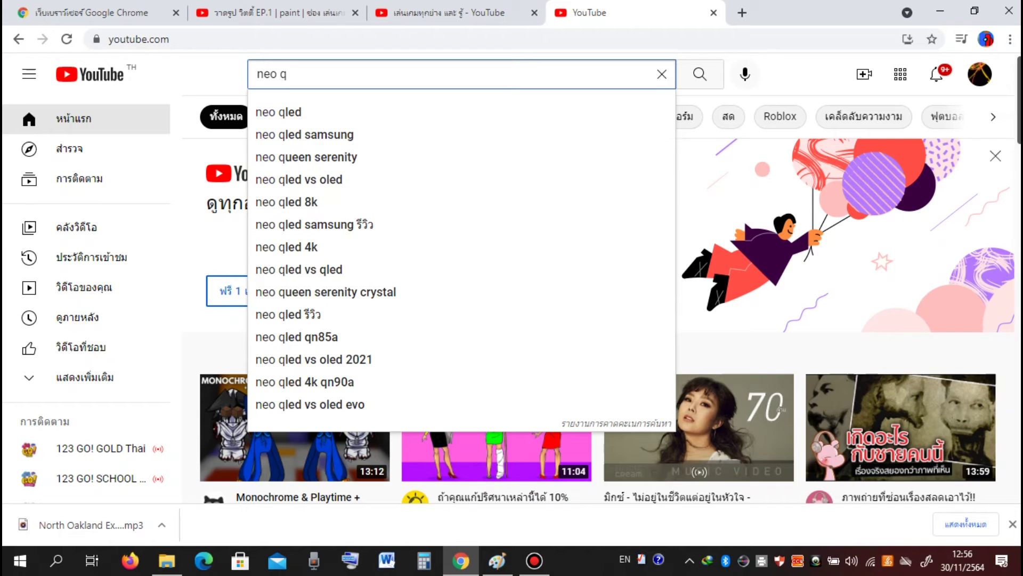
{"action": "key", "text": "BackSpace"}
{"action": "type", "text": "wh"}
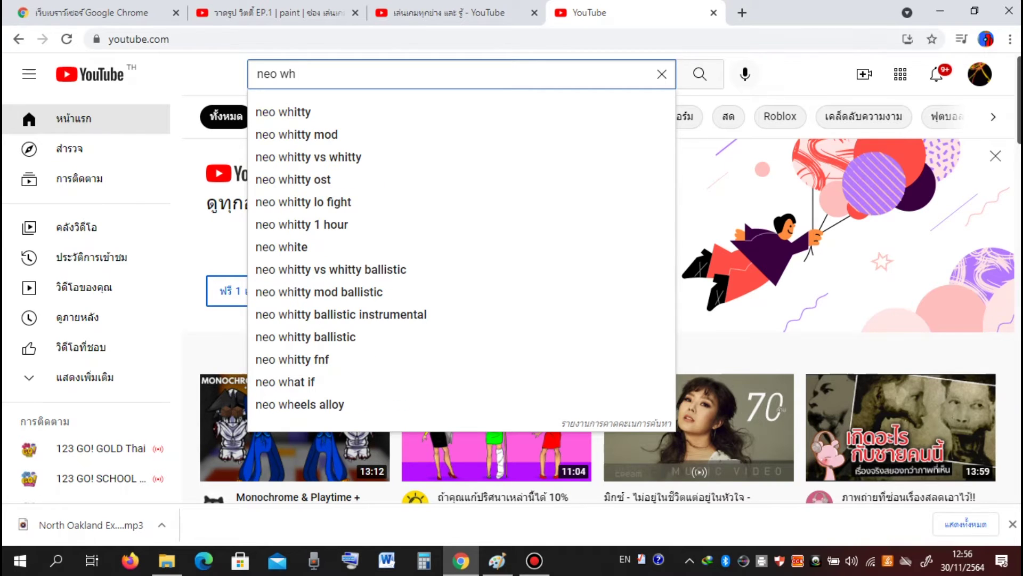
{"action": "left_click", "coordinate": [283, 112]}
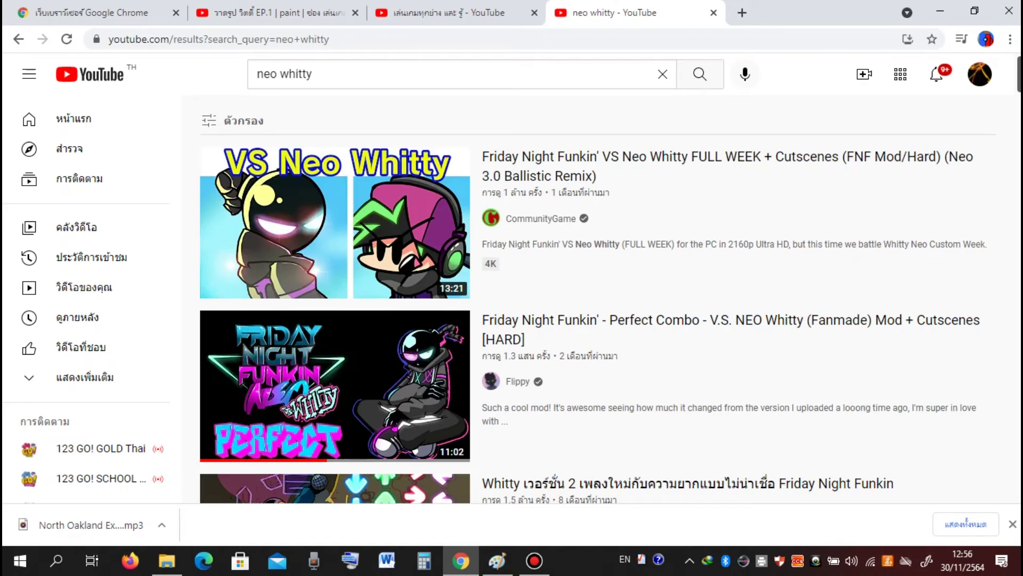
Lower the system volume and open the video "Friday Night Funkin' VS Neo Whitty FULL WEEK + Cutscenes"
{"action": "scroll", "coordinate": [335, 373], "scroll_direction": "down", "scroll_amount": 2}
{"action": "scroll", "coordinate": [335, 373], "scroll_direction": "up", "scroll_amount": 2}
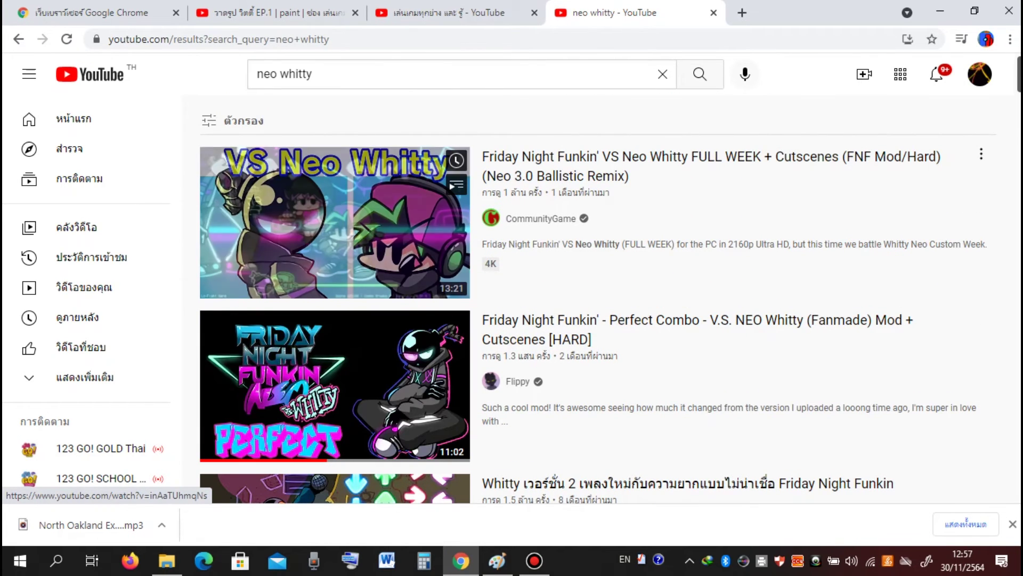
{"action": "key", "text": "XF86AudioLowerVolume"}
{"action": "key", "text": "XF86AudioLowerVolume"}
{"action": "key", "text": "XF86AudioLowerVolume"}
{"action": "key", "text": "XF86AudioLowerVolume"}
{"action": "key", "text": "XF86AudioLowerVolume"}
{"action": "key", "text": "XF86AudioLowerVolume"}
{"action": "key", "text": "XF86AudioLowerVolume"}
{"action": "key", "text": "XF86AudioLowerVolume"}
{"action": "key", "text": "XF86AudioLowerVolume"}
{"action": "key", "text": "XF86AudioLowerVolume"}
{"action": "key", "text": "XF86AudioLowerVolume"}
{"action": "key", "text": "XF86AudioLowerVolume"}
{"action": "key", "text": "XF86AudioLowerVolume"}
{"action": "key", "text": "XF86AudioLowerVolume"}
{"action": "key", "text": "XF86AudioLowerVolume"}
{"action": "key", "text": "XF86AudioLowerVolume"}
{"action": "key", "text": "XF86AudioLowerVolume"}
{"action": "key", "text": "XF86AudioLowerVolume"}
{"action": "key", "text": "XF86AudioLowerVolume"}
{"action": "key", "text": "XF86AudioLowerVolume"}
{"action": "key", "text": "XF86AudioLowerVolume"}
{"action": "key", "text": "XF86AudioLowerVolume"}
{"action": "key", "text": "XF86AudioLowerVolume"}
{"action": "key", "text": "XF86AudioLowerVolume"}
{"action": "key", "text": "XF86AudioLowerVolume"}
{"action": "key", "text": "XF86AudioLowerVolume"}
{"action": "key", "text": "XF86AudioLowerVolume"}
{"action": "key", "text": "XF86AudioLowerVolume"}
{"action": "key", "text": "XF86AudioLowerVolume"}
{"action": "key", "text": "XF86AudioLowerVolume"}
{"action": "key", "text": "XF86AudioLowerVolume"}
{"action": "key", "text": "XF86AudioLowerVolume"}
{"action": "key", "text": "XF86AudioLowerVolume"}
{"action": "key", "text": "XF86AudioLowerVolume"}
{"action": "key", "text": "XF86AudioLowerVolume"}
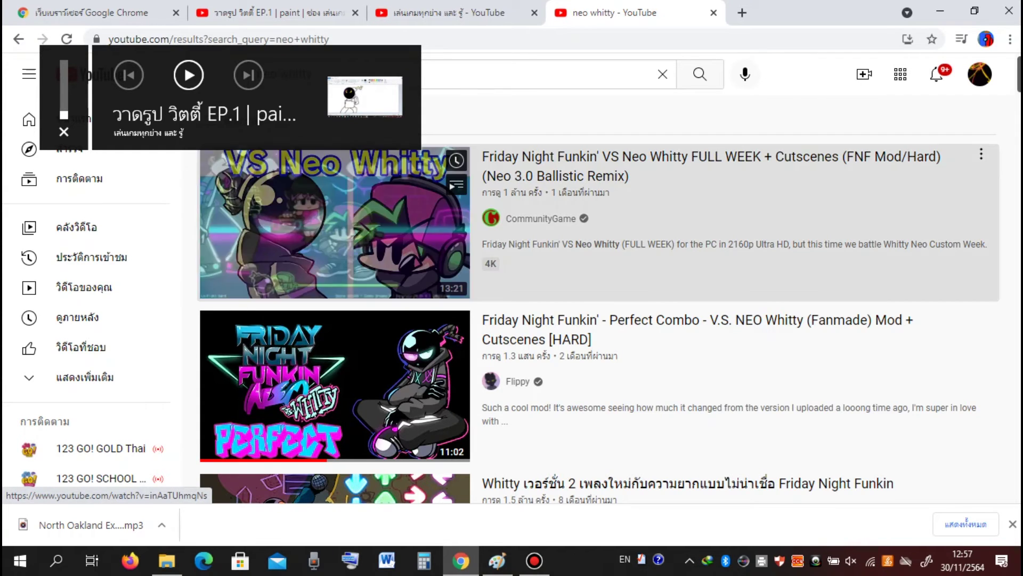
{"action": "left_click", "coordinate": [334, 223]}
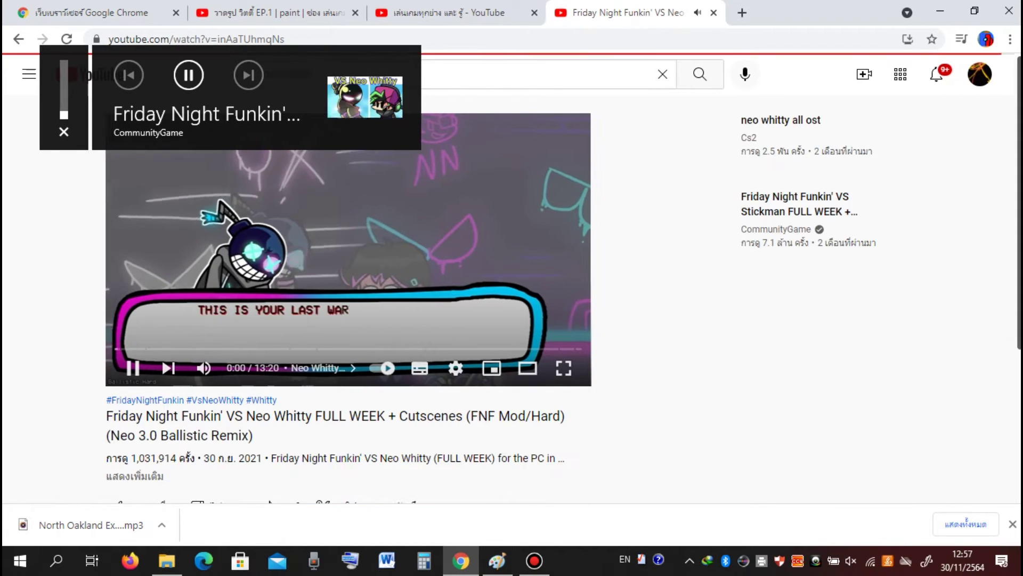
Look through the video for the character, list its chapters and play the "Neo Intro (Whitty)" chapter
{"action": "left_click", "coordinate": [133, 368]}
{"action": "left_click_drag", "start_coordinate": [186, 349], "coordinate": [221, 348]}
{"action": "scroll", "coordinate": [208, 363], "scroll_direction": "down", "scroll_amount": 2}
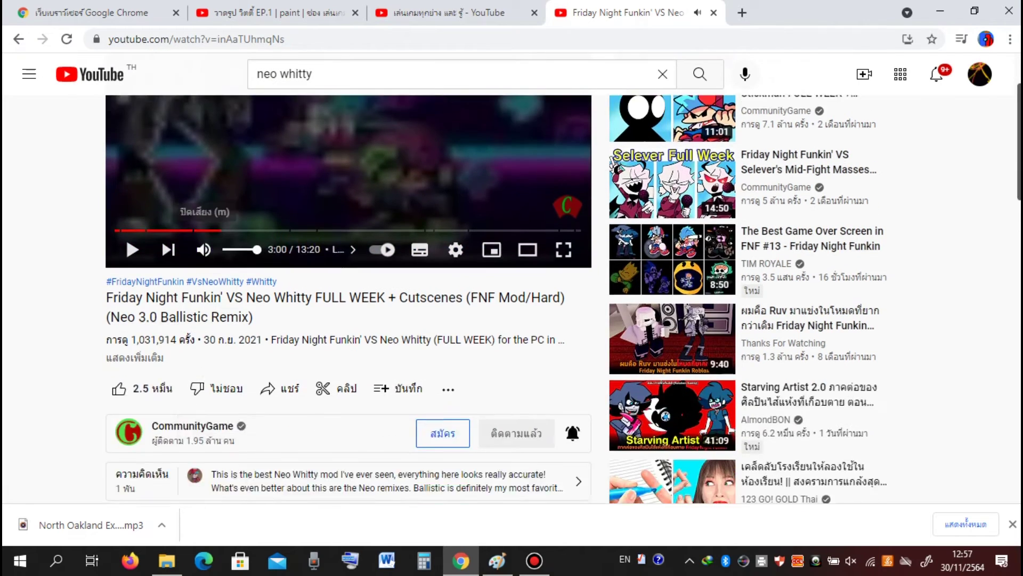
{"action": "scroll", "coordinate": [183, 249], "scroll_direction": "up", "scroll_amount": 2}
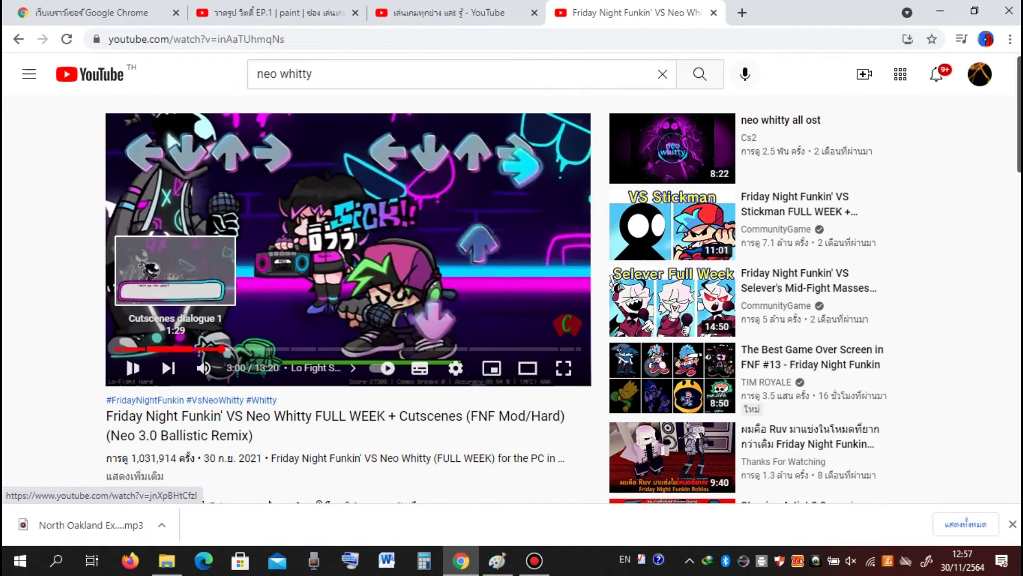
{"action": "left_click", "coordinate": [316, 367]}
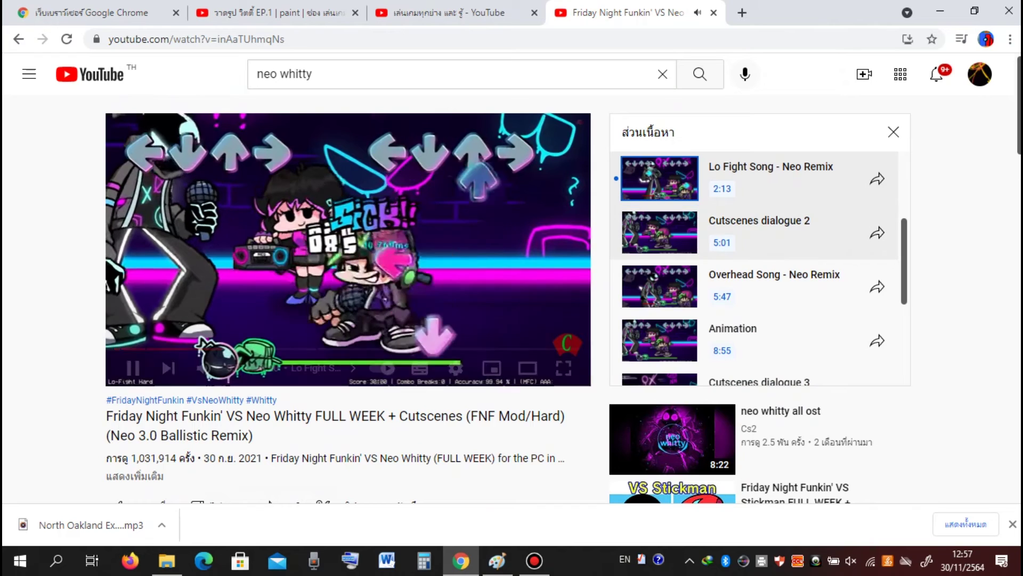
{"action": "scroll", "coordinate": [757, 233], "scroll_direction": "up", "scroll_amount": 3}
{"action": "left_click", "coordinate": [757, 233]}
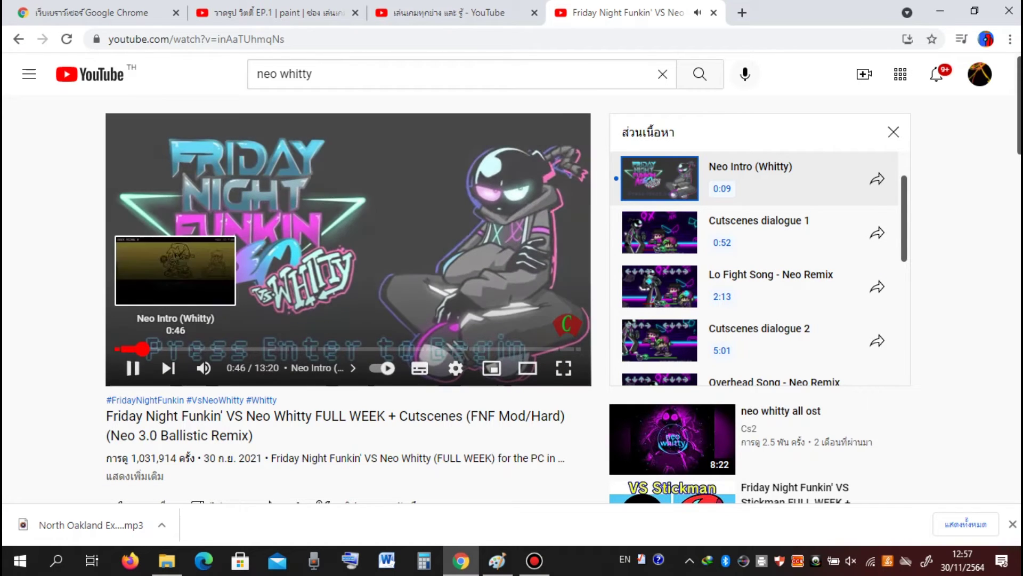
Skip ahead to the start of the "Cutscenes dialogue 1" chapter and pause the video at 0:54
{"action": "left_click", "coordinate": [143, 349]}
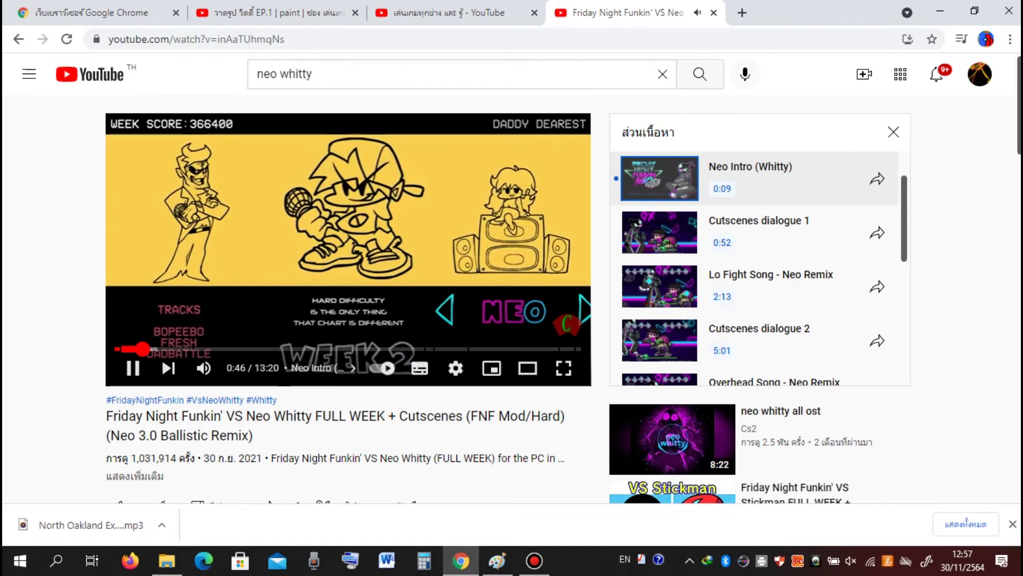
{"action": "left_click", "coordinate": [154, 349]}
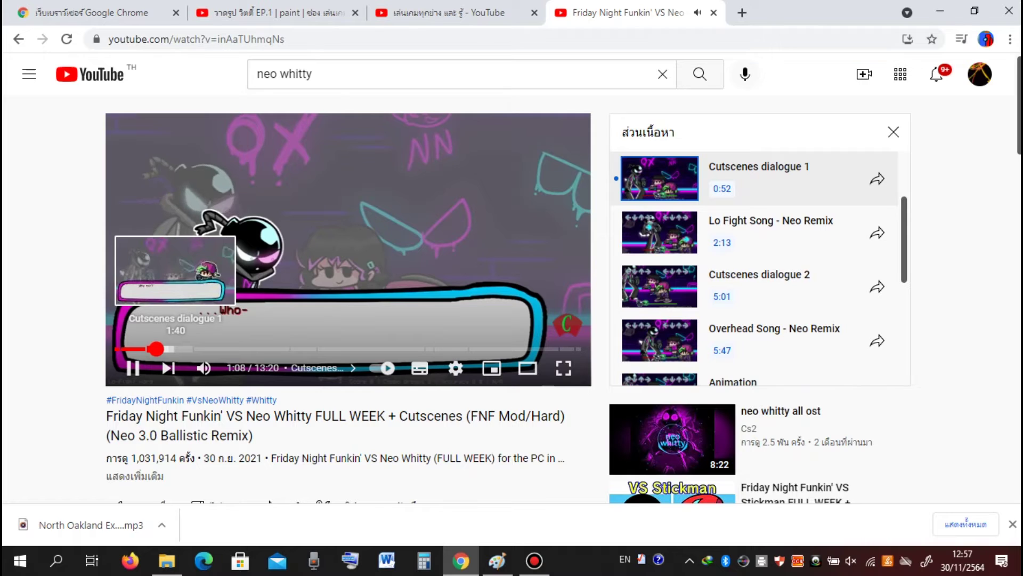
{"action": "left_click", "coordinate": [145, 349]}
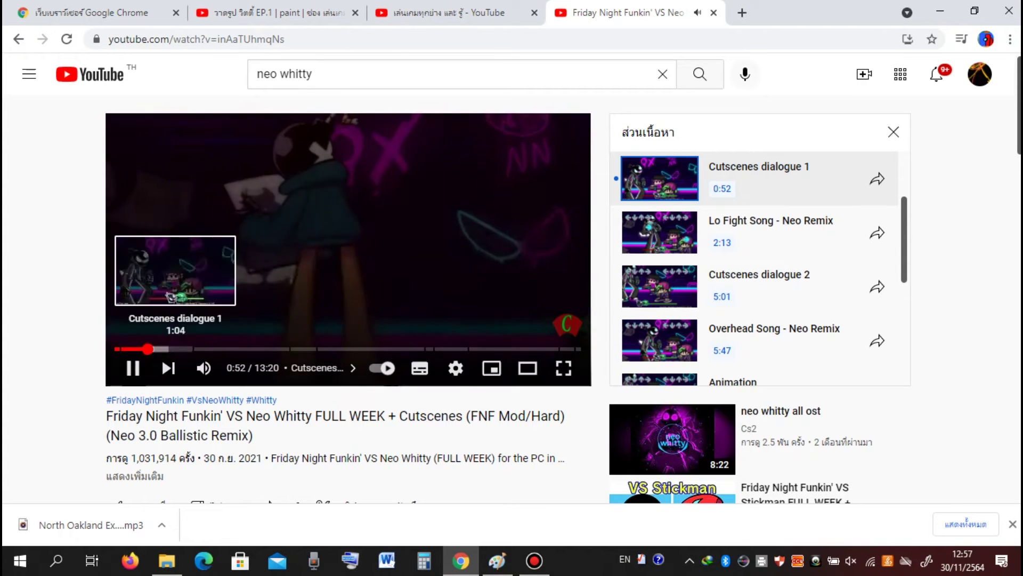
{"action": "left_click", "coordinate": [133, 367]}
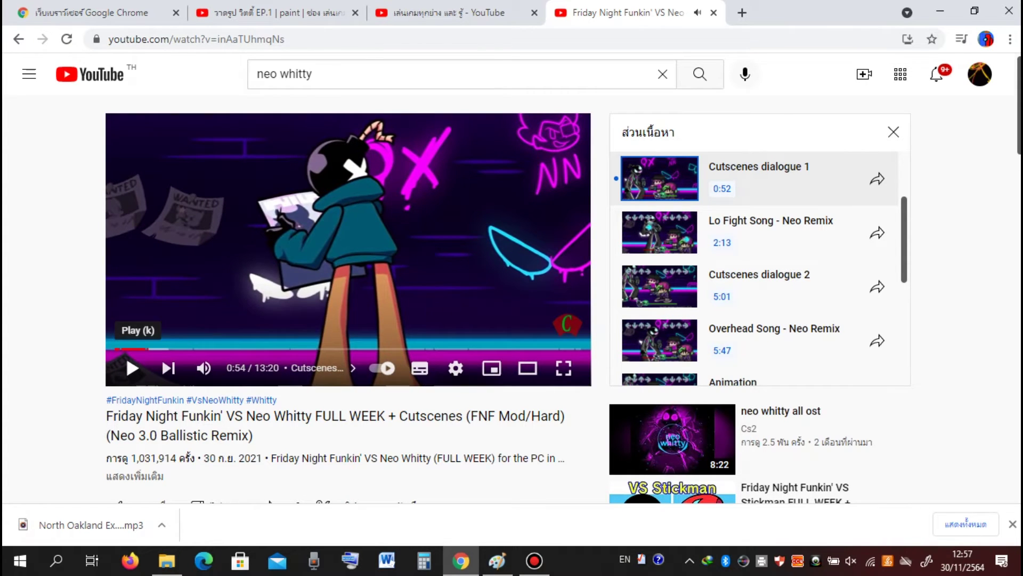
Switch back to Paint and fill the character's torso with light grey
{"action": "left_click", "coordinate": [497, 561]}
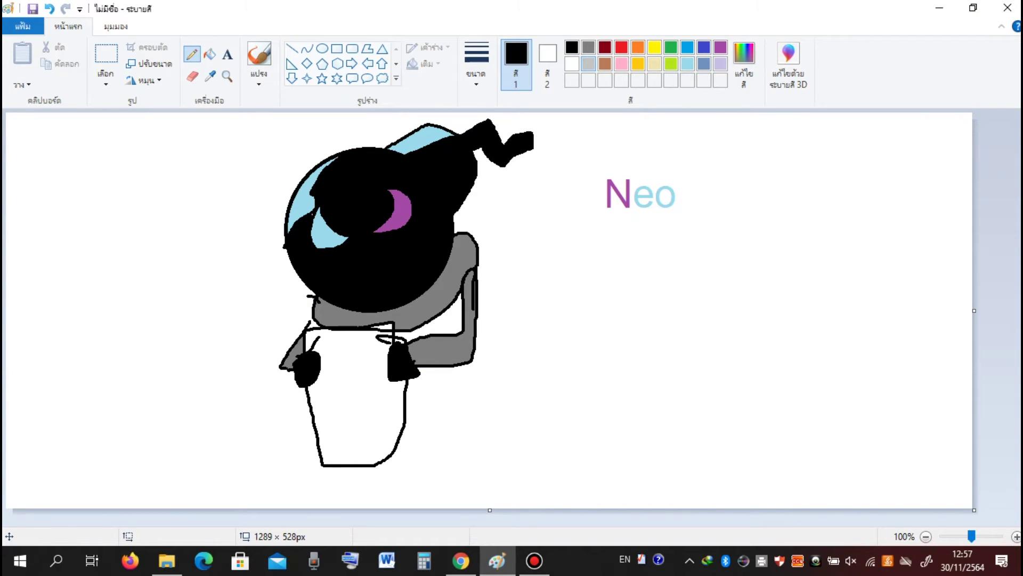
{"action": "left_click", "coordinate": [588, 63]}
{"action": "left_click", "coordinate": [209, 53]}
{"action": "left_click", "coordinate": [356, 405]}
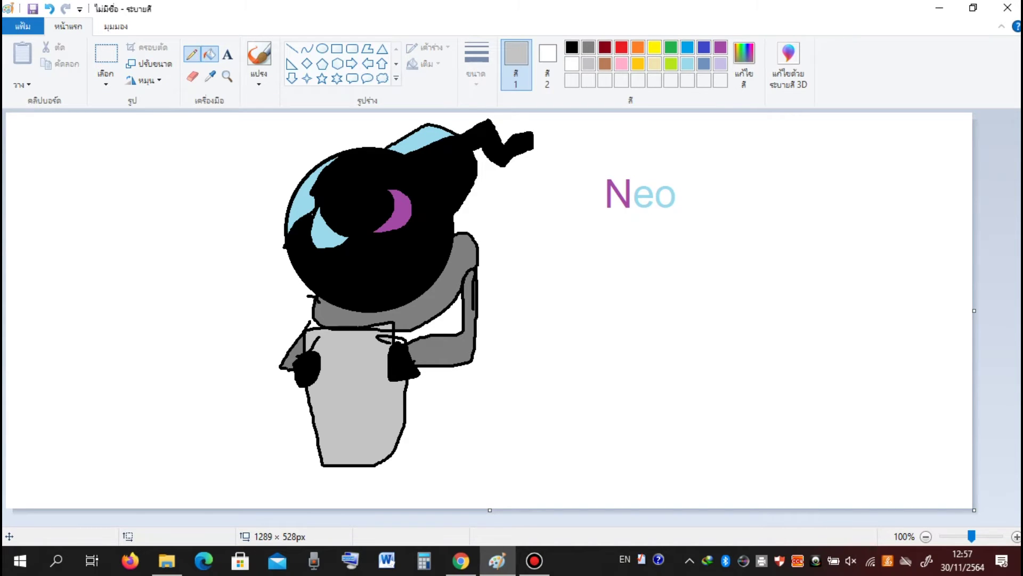
Divide the white gap between the torso and bent arm with two short black lines, filling its outer part dark grey and inner part black
{"action": "left_click", "coordinate": [192, 54]}
{"action": "left_click", "coordinate": [572, 47]}
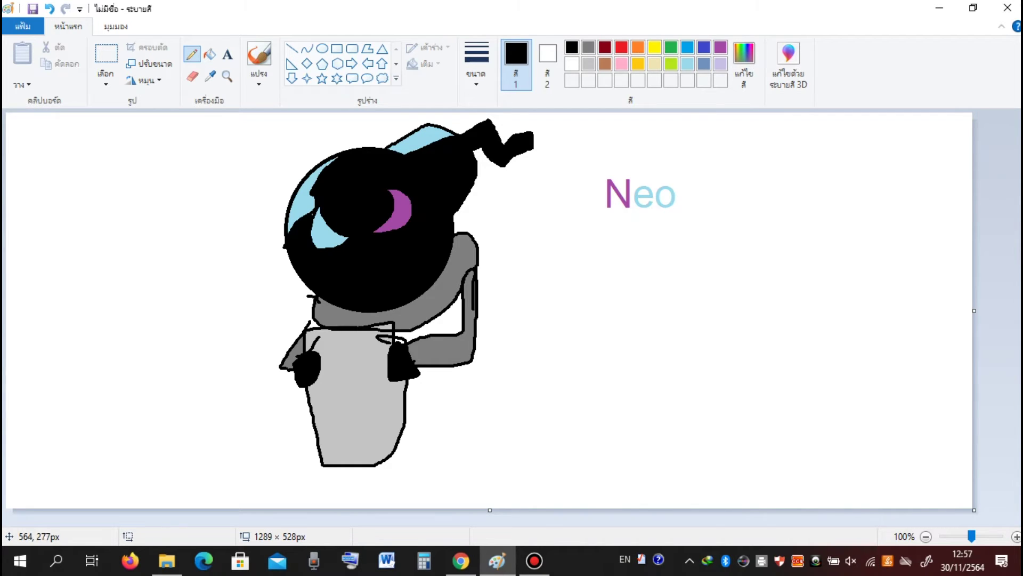
{"action": "left_click_drag", "start_coordinate": [422, 326], "coordinate": [429, 332]}
{"action": "left_click", "coordinate": [588, 63]}
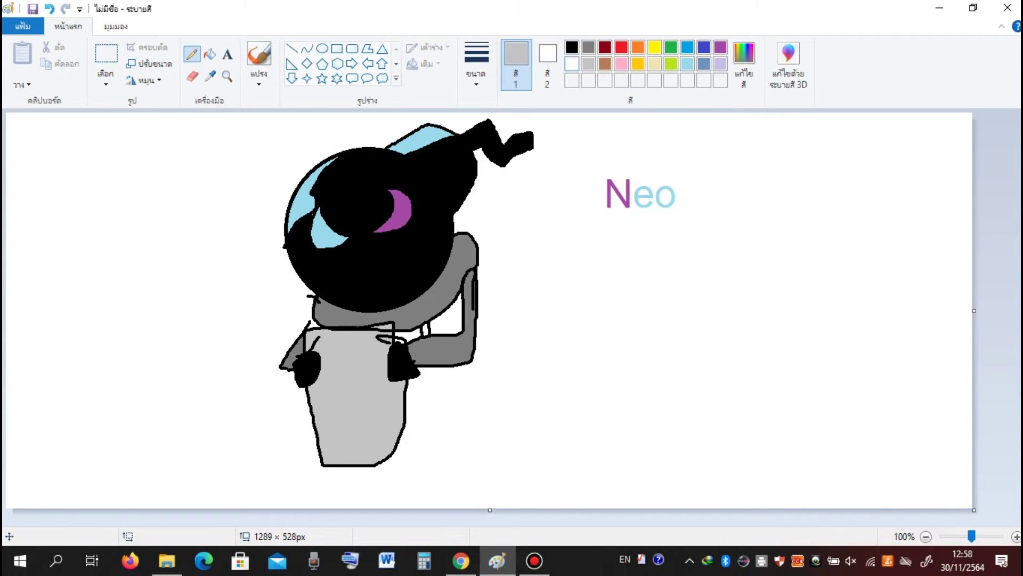
{"action": "left_click", "coordinate": [210, 54]}
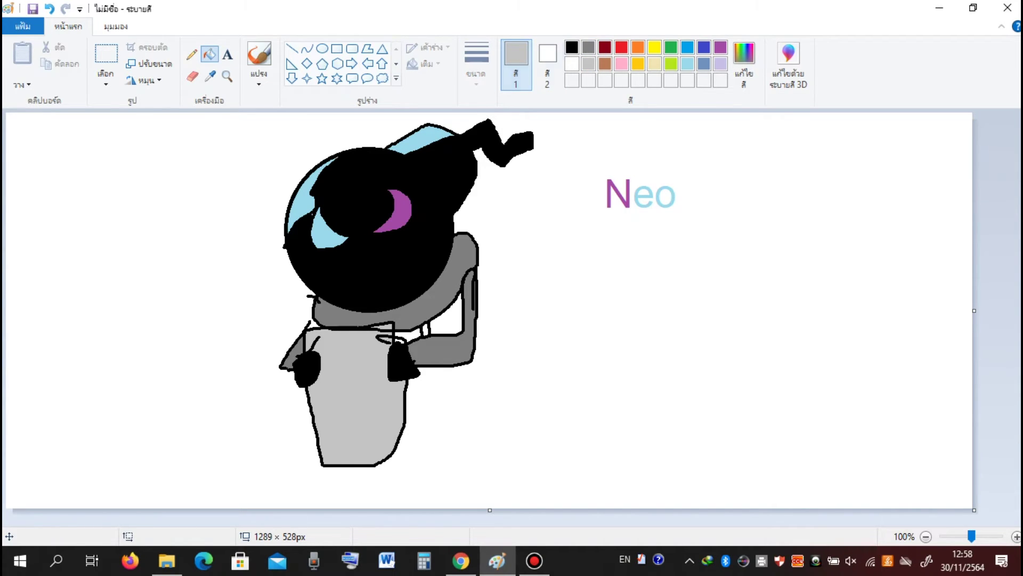
{"action": "left_click", "coordinate": [589, 47]}
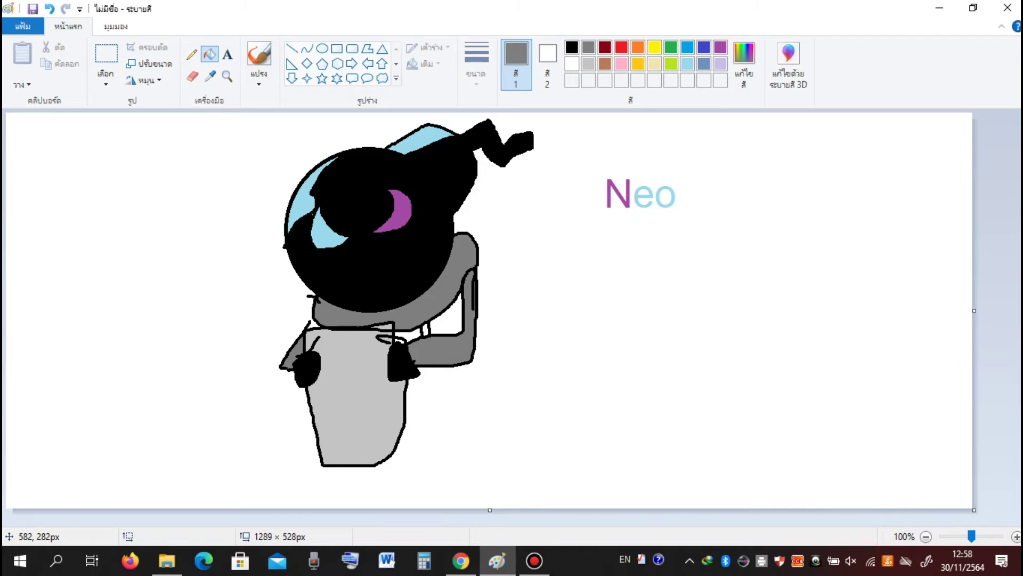
{"action": "left_click", "coordinate": [446, 314]}
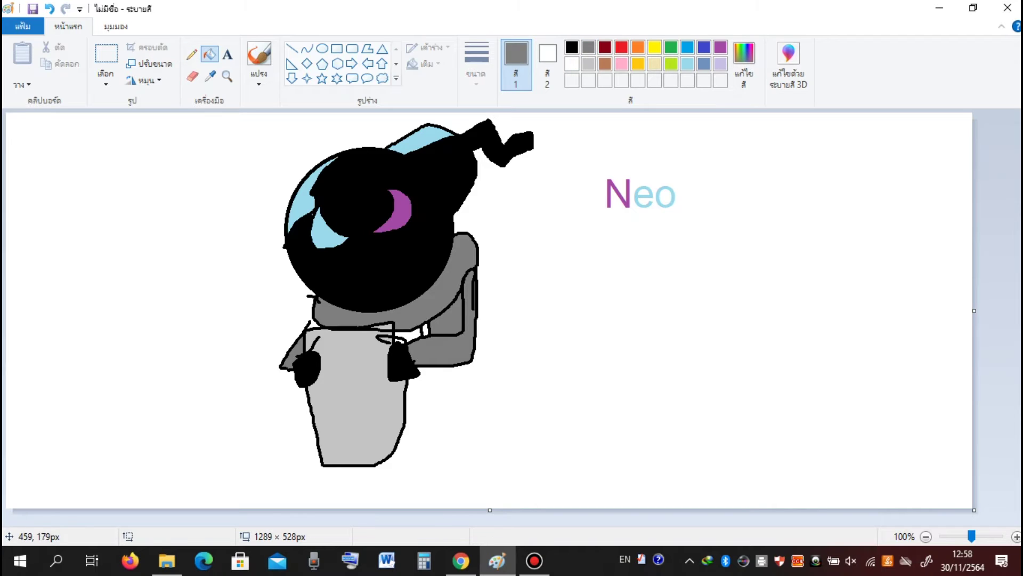
{"action": "left_click", "coordinate": [572, 47]}
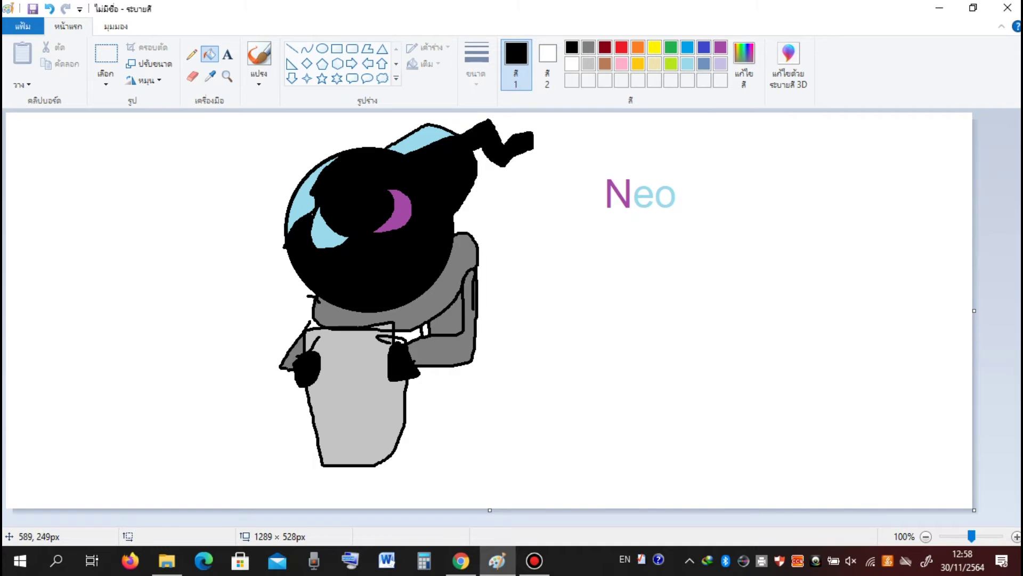
{"action": "left_click", "coordinate": [410, 338]}
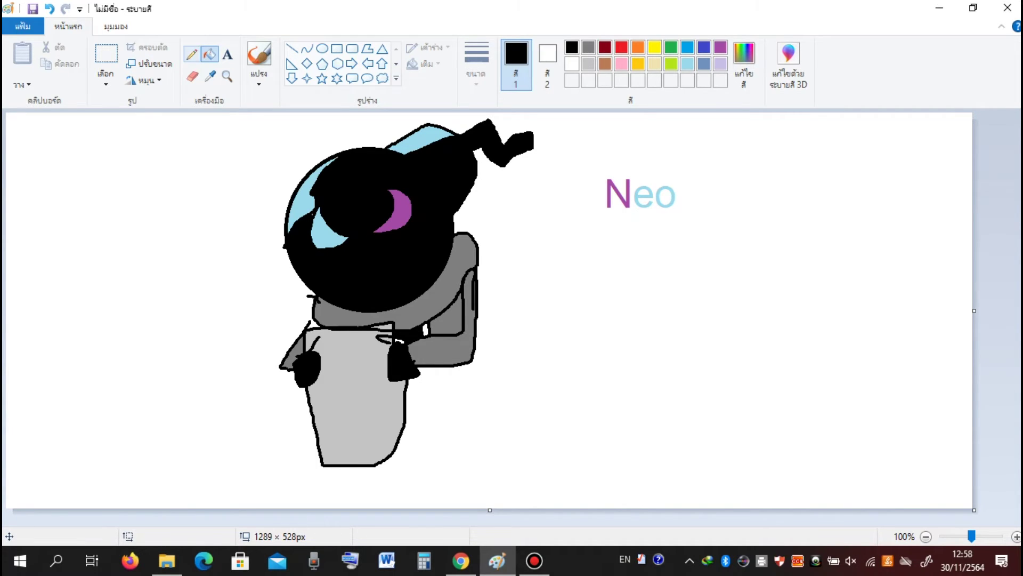
Outline the lower jacket panel and the strip beside the torso below the bent arm, and fill the strip next to the torso black
{"action": "left_click", "coordinate": [192, 54]}
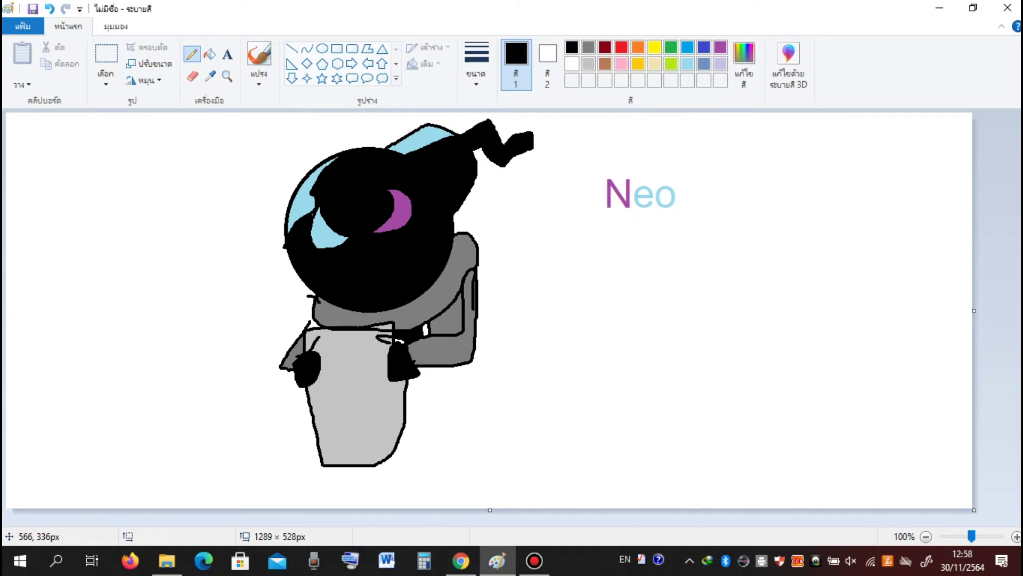
{"action": "left_click_drag", "start_coordinate": [430, 367], "coordinate": [435, 420]}
{"action": "mouse_move", "coordinate": [445, 369]}
{"action": "left_mouse_down"}
{"action": "mouse_move", "coordinate": [446, 419]}
{"action": "mouse_move", "coordinate": [478, 418]}
{"action": "mouse_move", "coordinate": [478, 366]}
{"action": "left_mouse_up"}
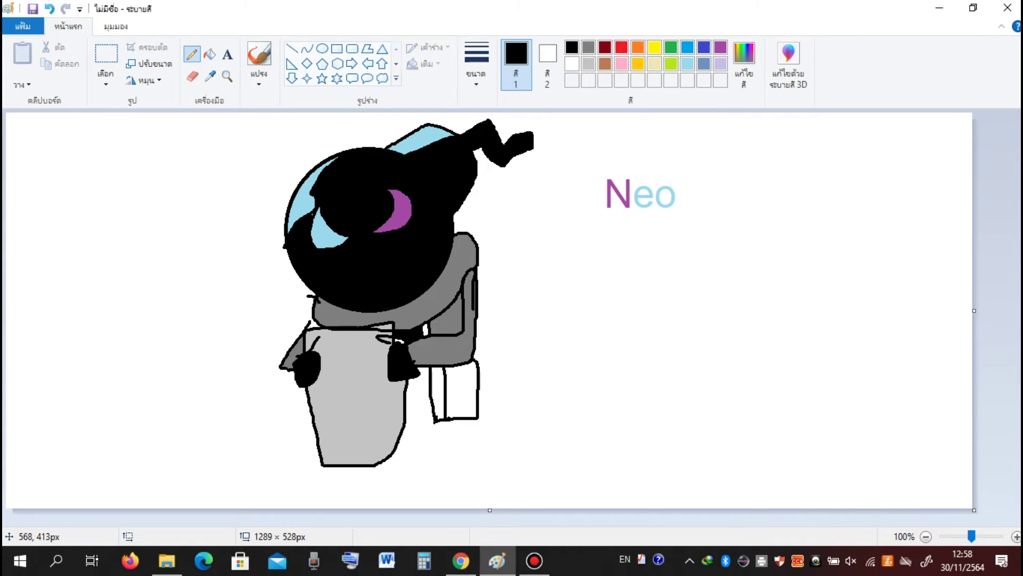
{"action": "left_click_drag", "start_coordinate": [433, 424], "coordinate": [404, 425]}
{"action": "left_click", "coordinate": [209, 53]}
{"action": "left_click", "coordinate": [411, 397]}
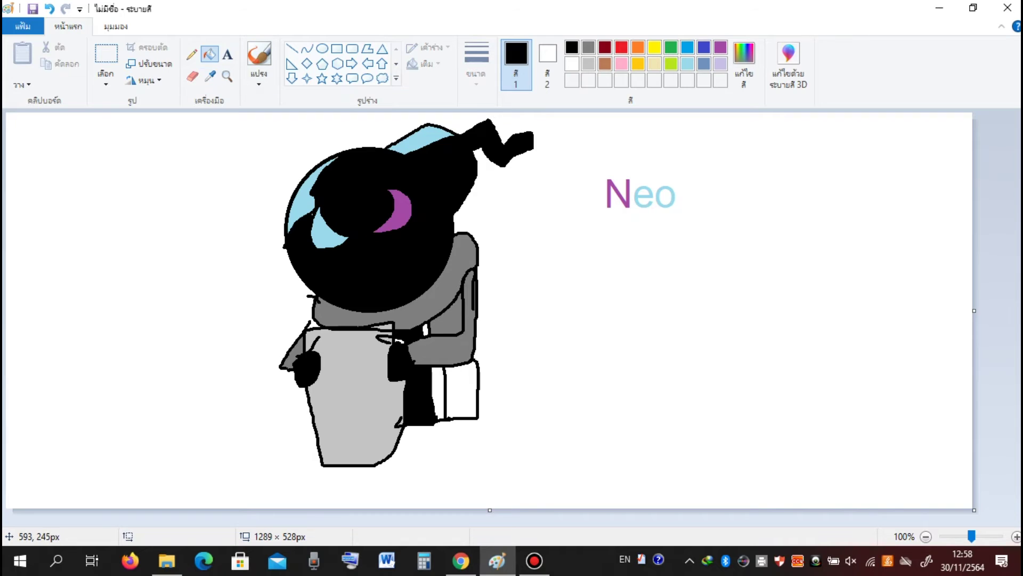
{"action": "left_click", "coordinate": [451, 294]}
{"action": "left_click", "coordinate": [49, 9]}
Sample the dark grey from the character's collar and fill the outer lower jacket panel with it
{"action": "left_click", "coordinate": [210, 77]}
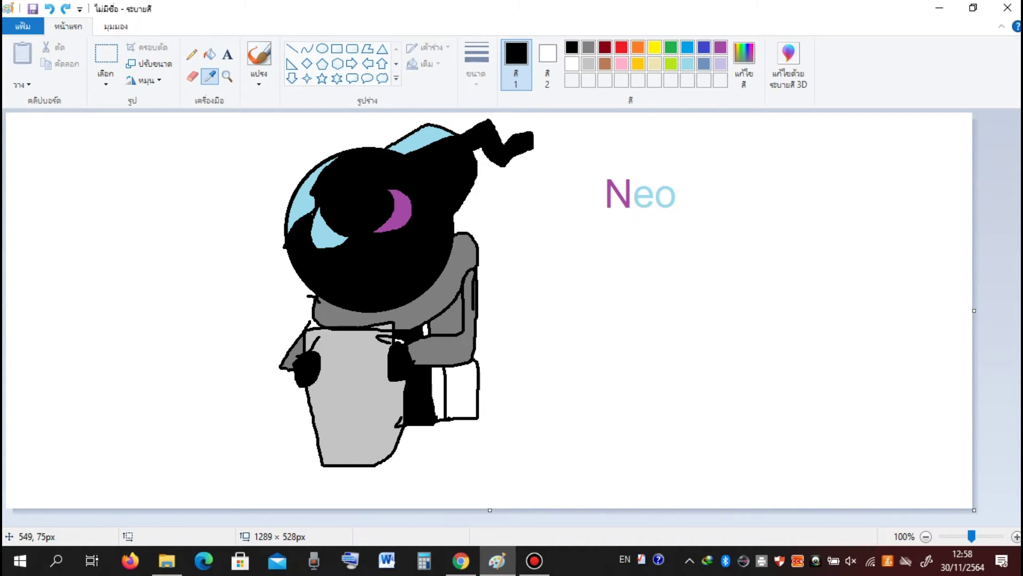
{"action": "left_click", "coordinate": [424, 298]}
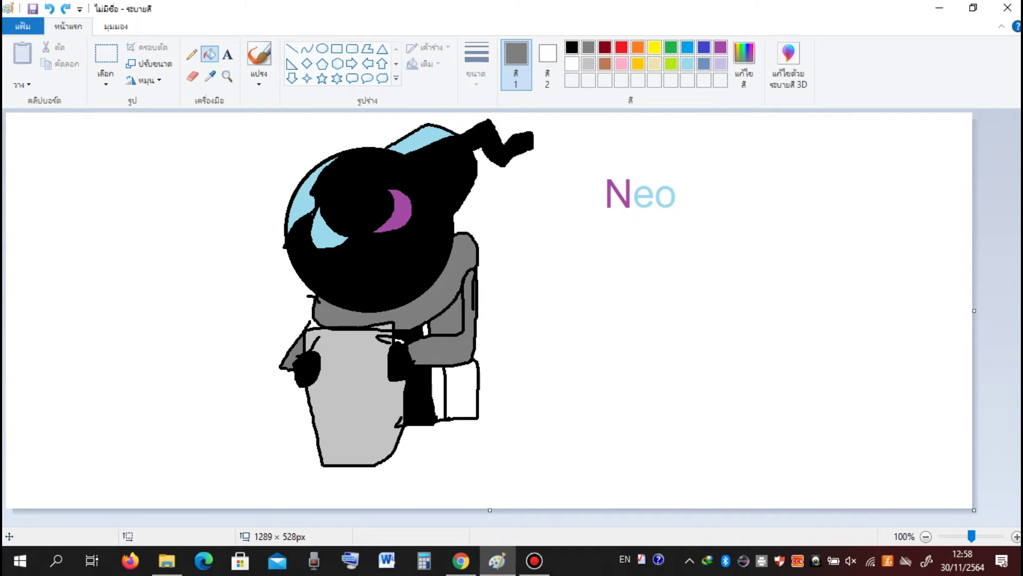
{"action": "left_click", "coordinate": [459, 381]}
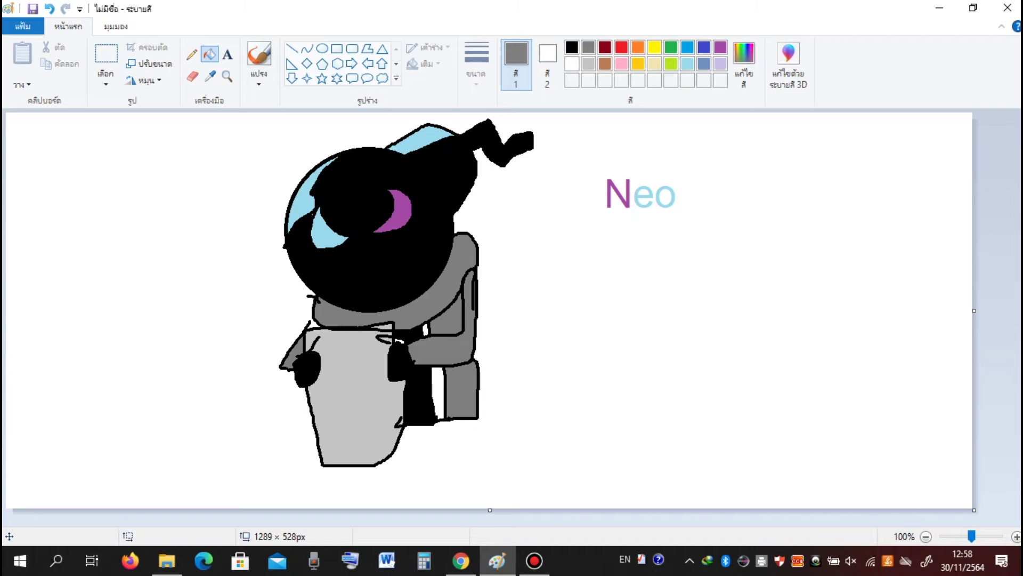
Draw the outlines of the character's two legs in black from below the torso and jacket down to the canvas edge
{"action": "left_click", "coordinate": [192, 54]}
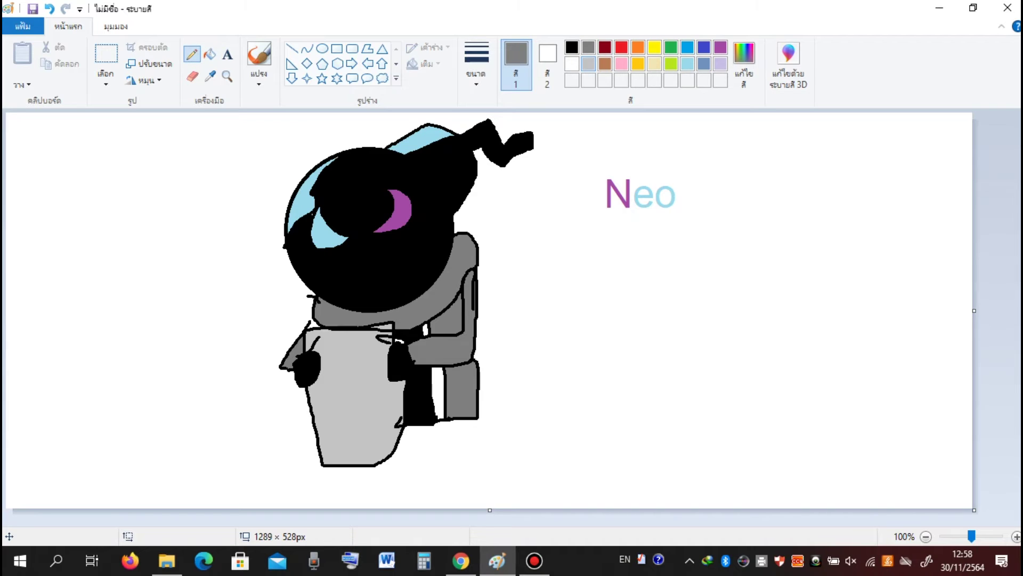
{"action": "left_click_drag", "start_coordinate": [468, 419], "coordinate": [499, 509]}
{"action": "key", "text": "ctrl+z"}
{"action": "left_click", "coordinate": [572, 47]}
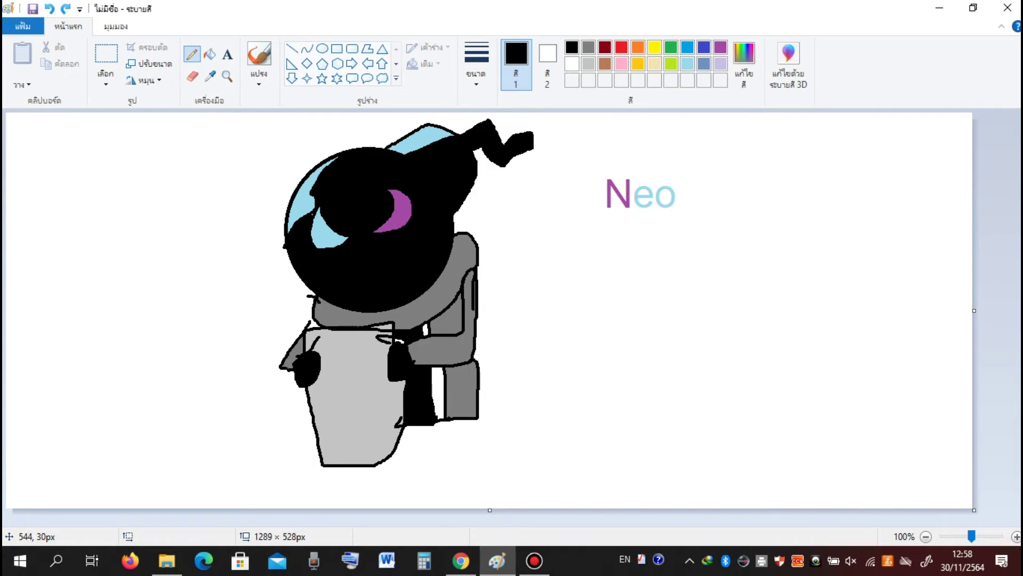
{"action": "left_click_drag", "start_coordinate": [452, 418], "coordinate": [476, 506]}
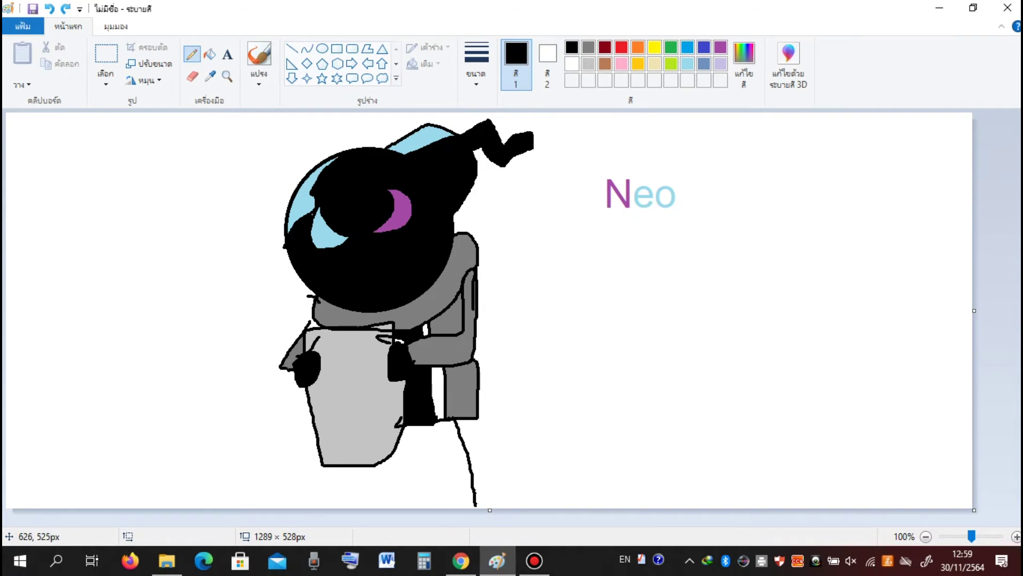
{"action": "left_click_drag", "start_coordinate": [395, 443], "coordinate": [408, 507]}
{"action": "left_click_drag", "start_coordinate": [339, 467], "coordinate": [312, 508]}
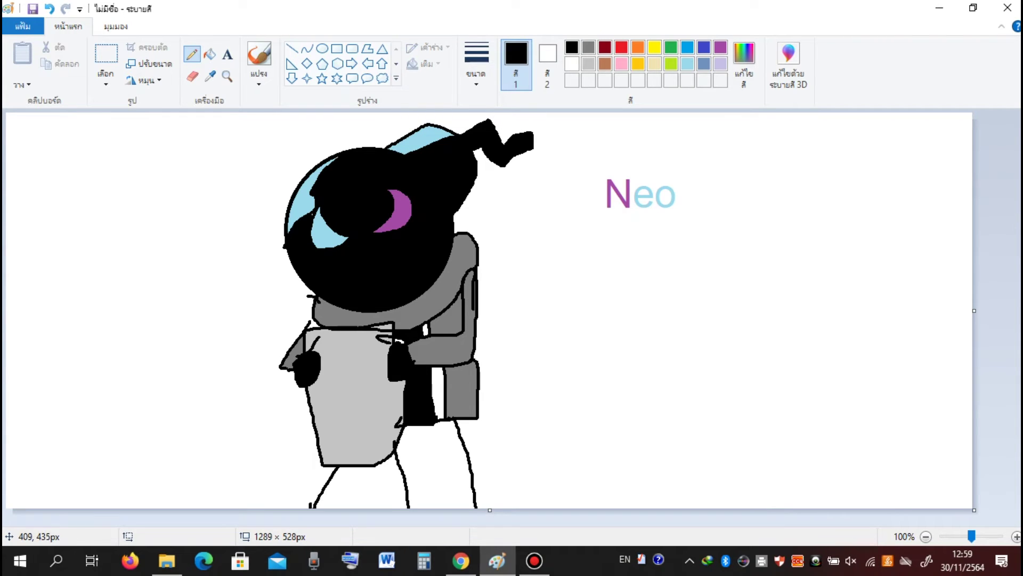
{"action": "left_click_drag", "start_coordinate": [318, 436], "coordinate": [270, 483]}
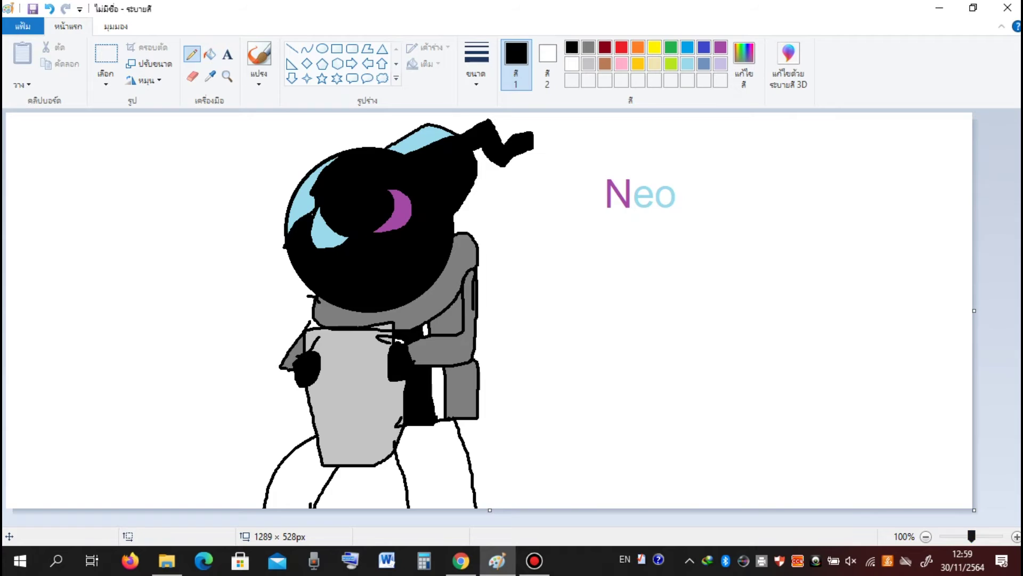
Enlarge the canvas to 10880 × 4304 px to make room below the legs
{"action": "left_click_drag", "start_coordinate": [972, 536], "coordinate": [1000, 536]}
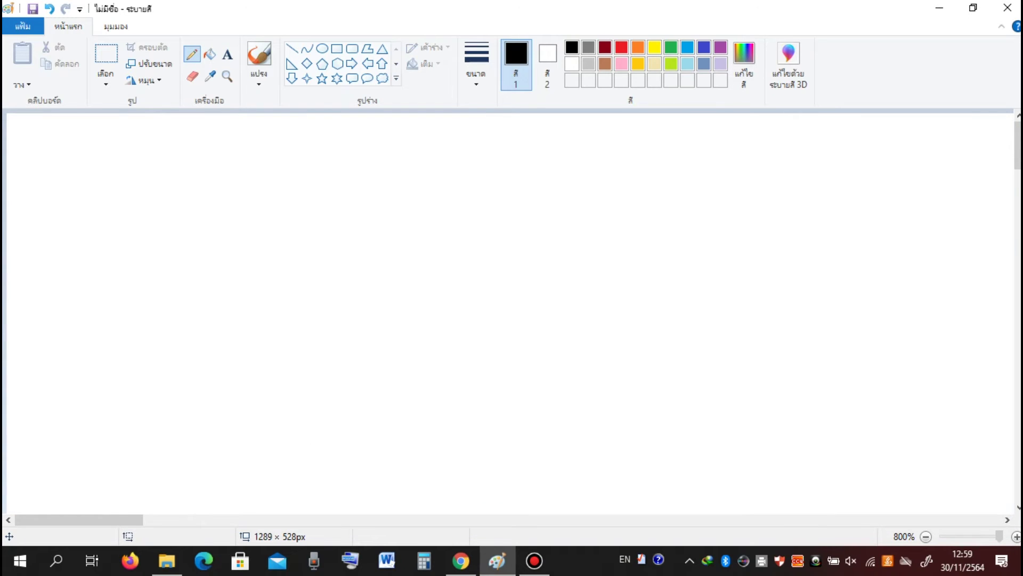
{"action": "left_click_drag", "start_coordinate": [1000, 536], "coordinate": [942, 536]}
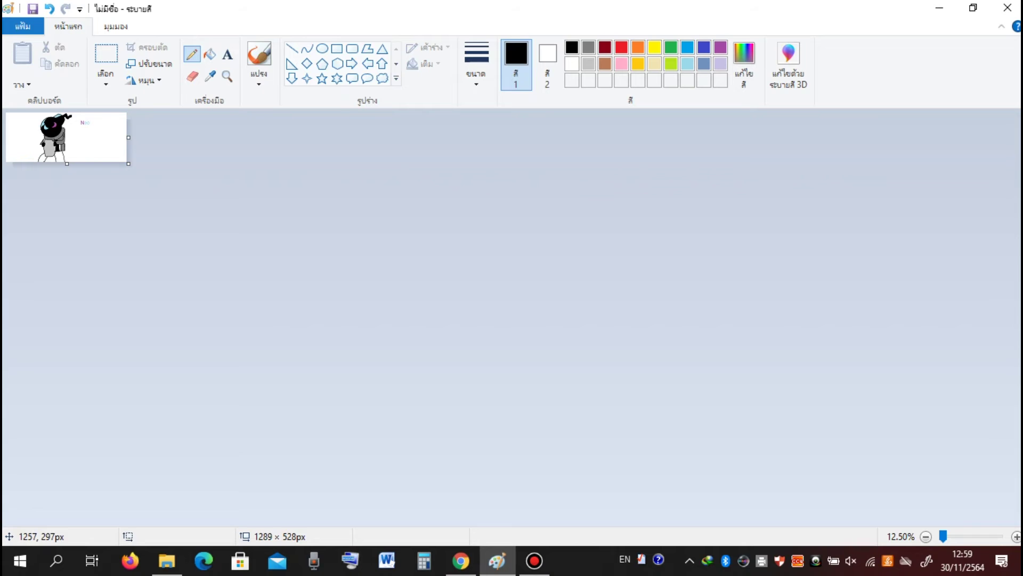
{"action": "key", "text": "ctrl+a"}
{"action": "left_click_drag", "start_coordinate": [128, 137], "coordinate": [1020, 137]}
{"action": "left_click_drag", "start_coordinate": [516, 164], "coordinate": [516, 515]}
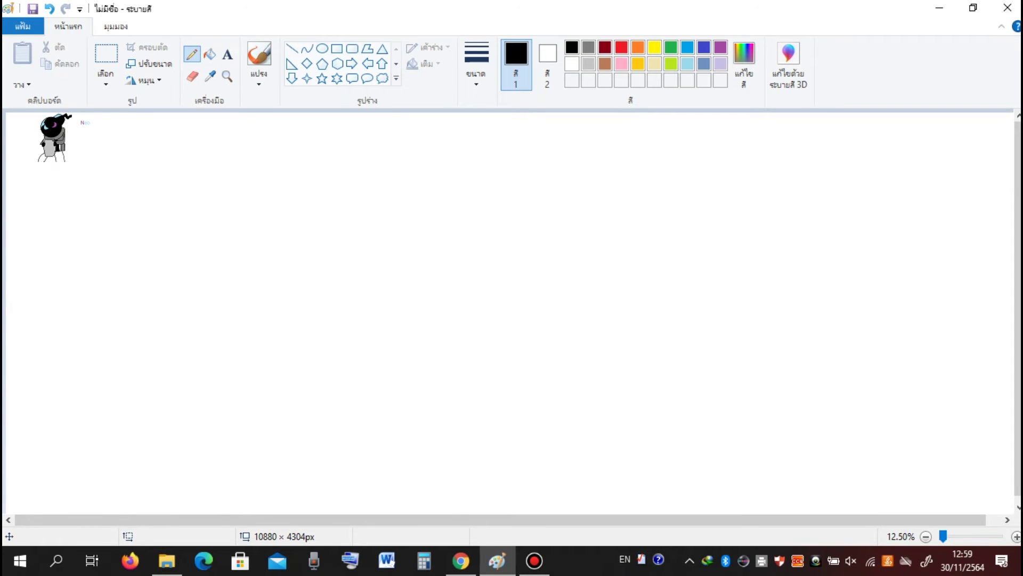
Draw a cuff at the end of each leg and a boot outline below each cuff in black
{"action": "left_click_drag", "start_coordinate": [944, 537], "coordinate": [971, 536]}
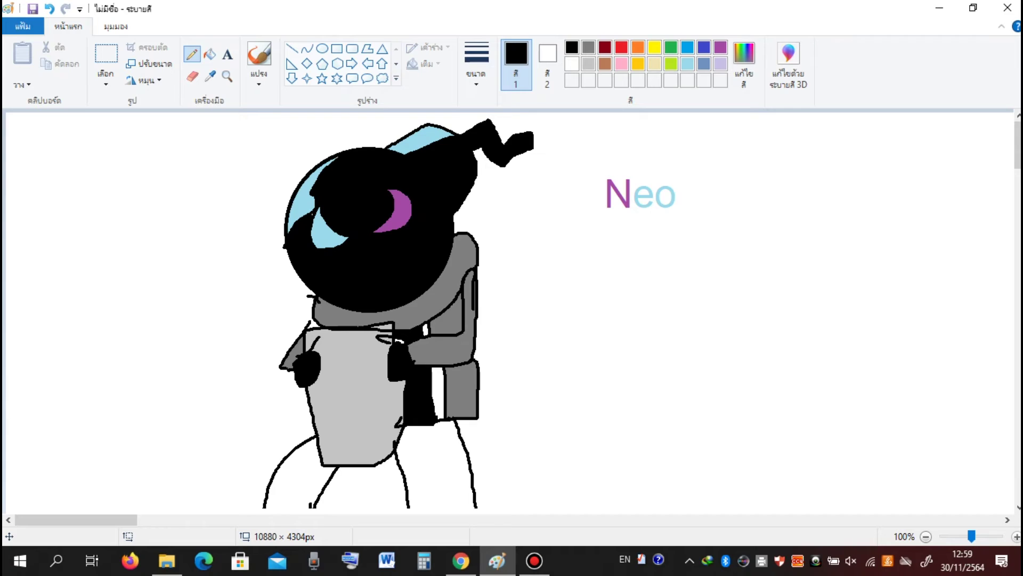
{"action": "left_click_drag", "start_coordinate": [1017, 145], "coordinate": [1017, 181]}
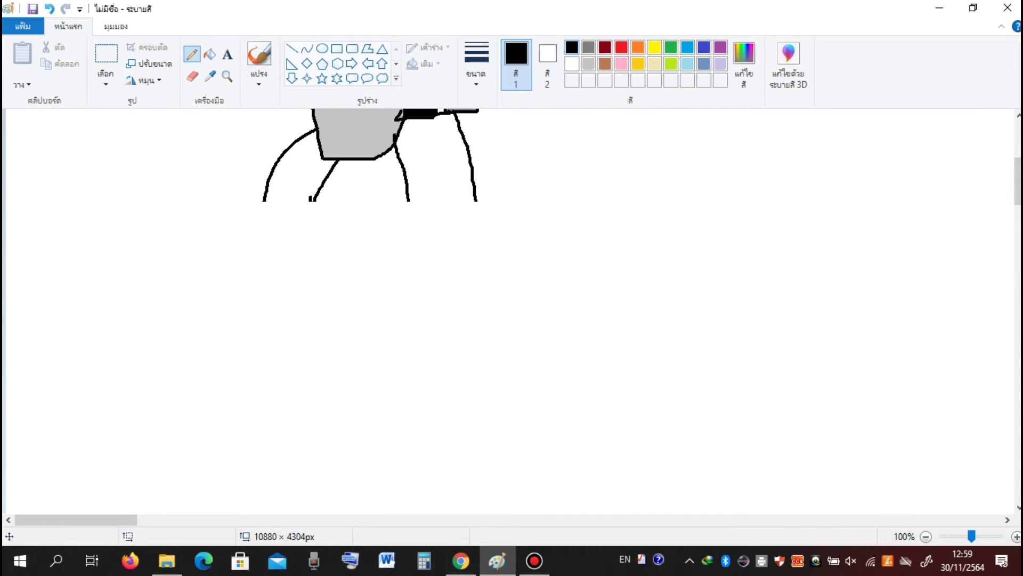
{"action": "mouse_move", "coordinate": [261, 202]}
{"action": "left_mouse_down"}
{"action": "mouse_move", "coordinate": [318, 219]}
{"action": "mouse_move", "coordinate": [325, 205]}
{"action": "mouse_move", "coordinate": [250, 200]}
{"action": "left_mouse_up"}
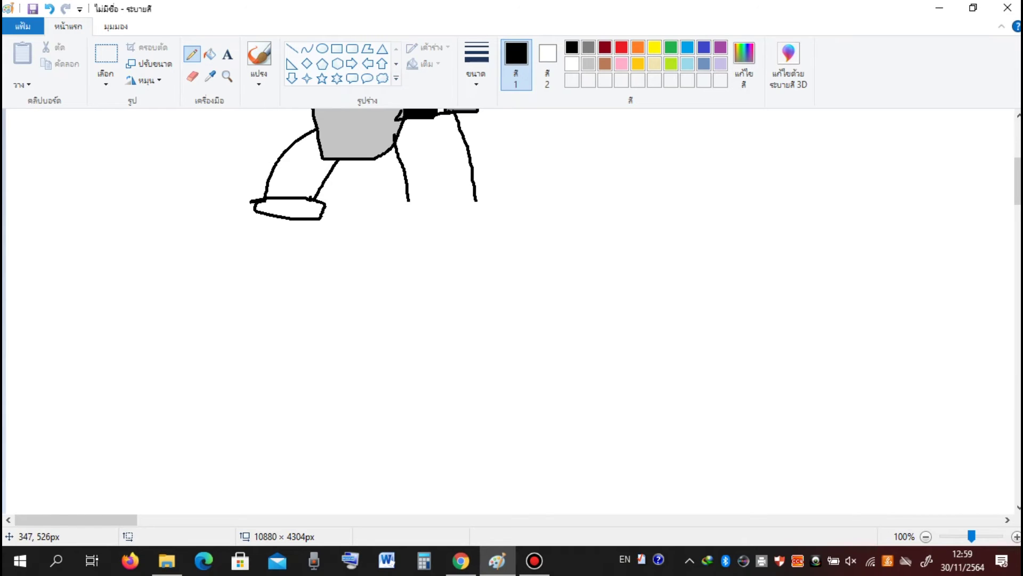
{"action": "mouse_move", "coordinate": [408, 201]}
{"action": "left_mouse_down"}
{"action": "mouse_move", "coordinate": [433, 233]}
{"action": "mouse_move", "coordinate": [490, 216]}
{"action": "mouse_move", "coordinate": [486, 203]}
{"action": "mouse_move", "coordinate": [391, 198]}
{"action": "left_mouse_up"}
{"action": "mouse_move", "coordinate": [255, 214]}
{"action": "left_mouse_down"}
{"action": "mouse_move", "coordinate": [192, 245]}
{"action": "mouse_move", "coordinate": [303, 274]}
{"action": "mouse_move", "coordinate": [314, 221]}
{"action": "left_mouse_up"}
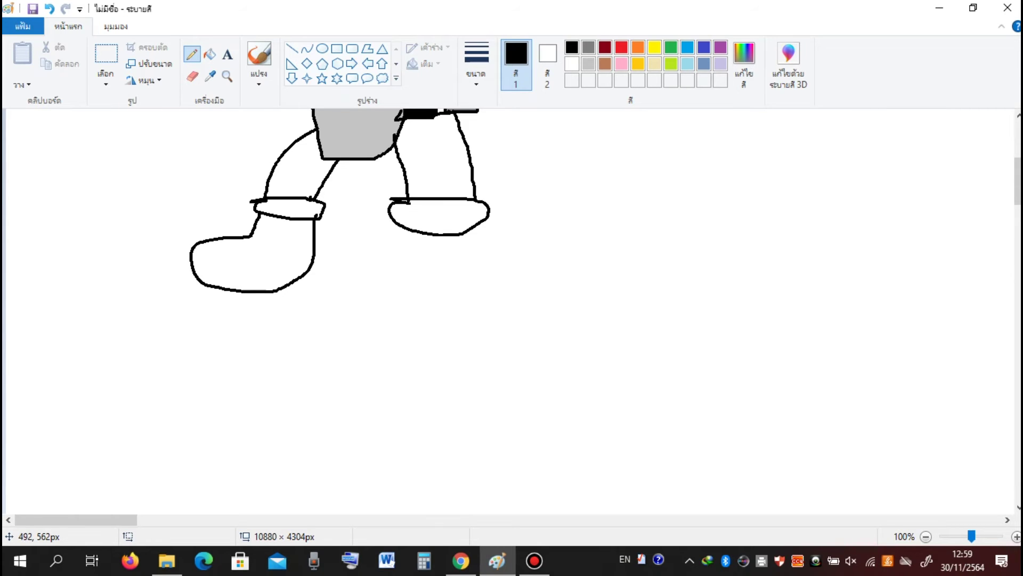
{"action": "mouse_move", "coordinate": [395, 220]}
{"action": "left_mouse_down"}
{"action": "mouse_move", "coordinate": [375, 251]}
{"action": "mouse_move", "coordinate": [450, 291]}
{"action": "mouse_move", "coordinate": [480, 227]}
{"action": "left_mouse_up"}
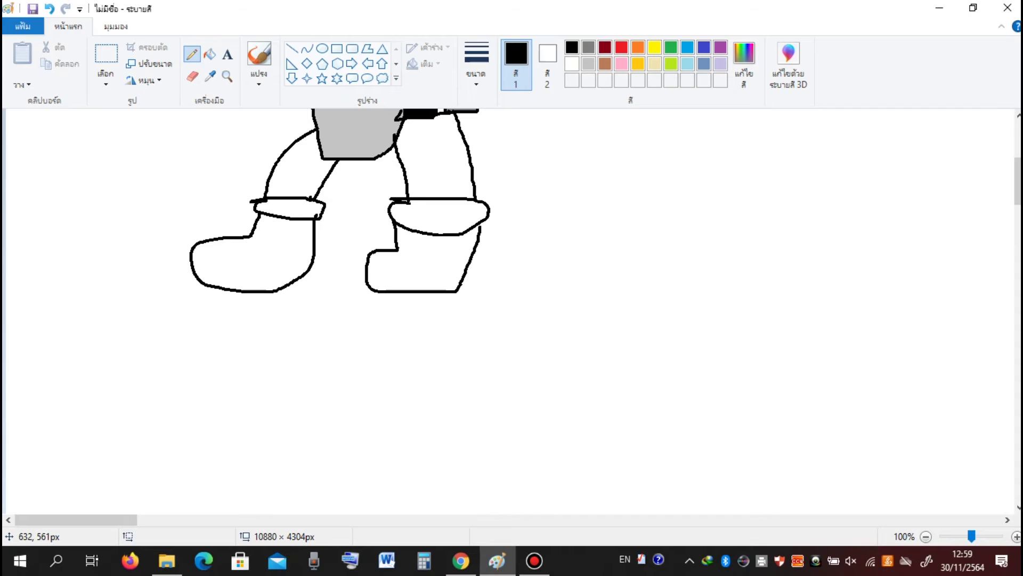
Add a curved toe line and small patch shapes to both boots
{"action": "left_click_drag", "start_coordinate": [223, 239], "coordinate": [303, 271]}
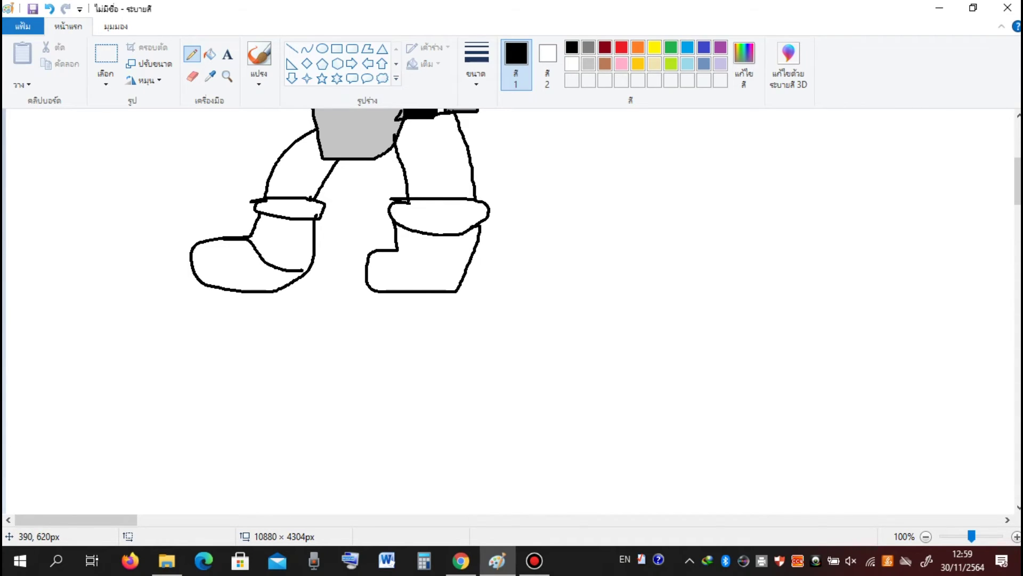
{"action": "left_click_drag", "start_coordinate": [297, 244], "coordinate": [299, 269]}
{"action": "mouse_move", "coordinate": [266, 219]}
{"action": "left_mouse_down"}
{"action": "mouse_move", "coordinate": [288, 226]}
{"action": "mouse_move", "coordinate": [274, 239]}
{"action": "left_mouse_up"}
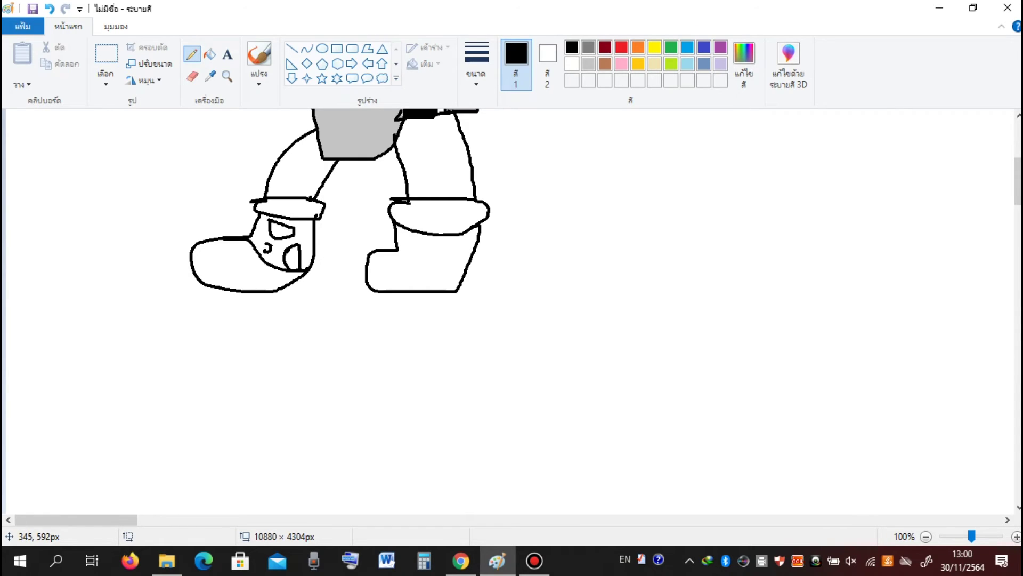
{"action": "mouse_move", "coordinate": [416, 248]}
{"action": "left_mouse_down"}
{"action": "mouse_move", "coordinate": [453, 245]}
{"action": "mouse_move", "coordinate": [412, 250]}
{"action": "mouse_move", "coordinate": [445, 292]}
{"action": "mouse_move", "coordinate": [452, 260]}
{"action": "mouse_move", "coordinate": [424, 273]}
{"action": "left_mouse_up"}
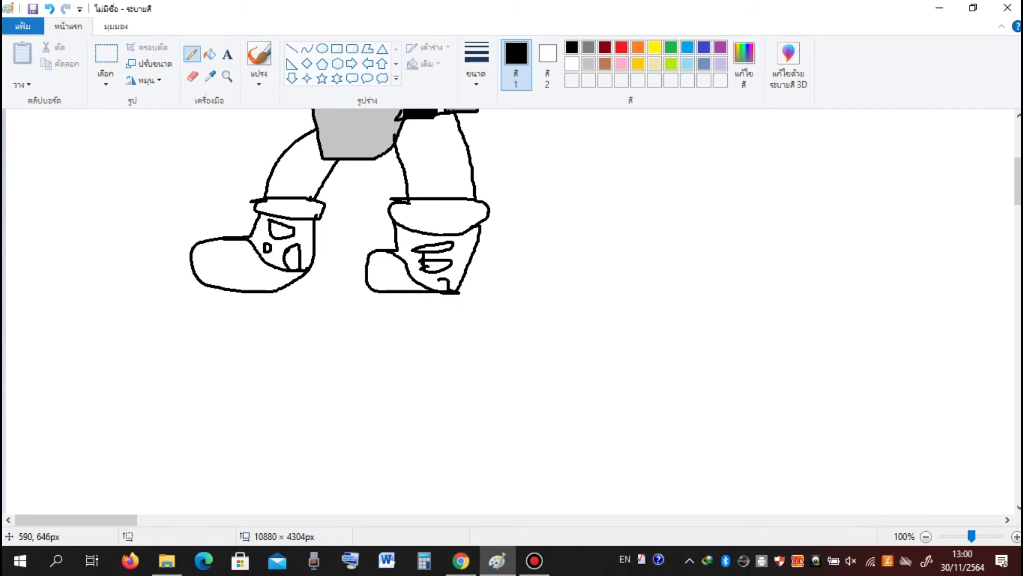
{"action": "scroll", "coordinate": [512, 310], "scroll_direction": "up", "scroll_amount": 5}
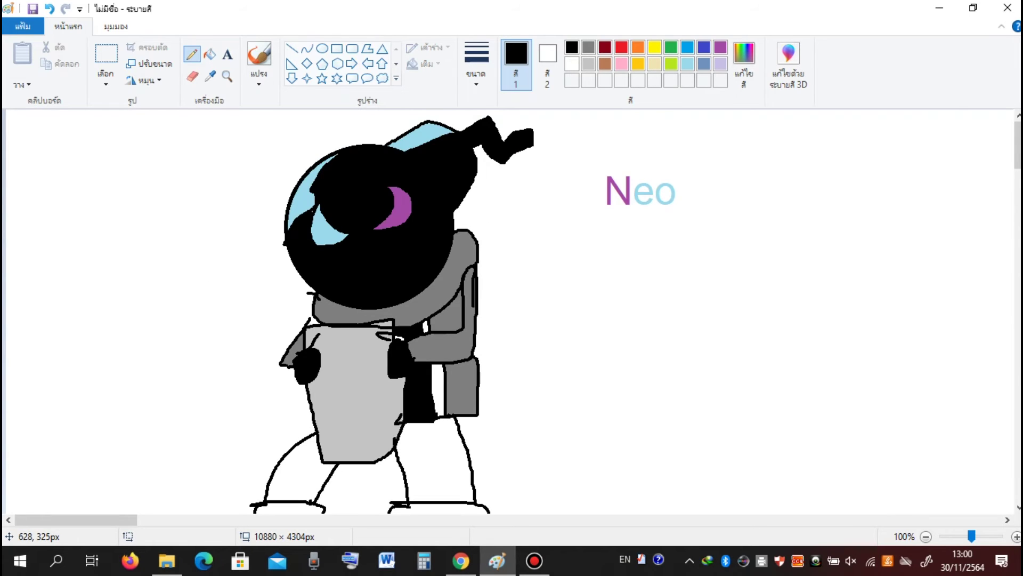
{"action": "scroll", "coordinate": [512, 309], "scroll_direction": "up", "scroll_amount": 1}
{"action": "scroll", "coordinate": [512, 309], "scroll_direction": "down", "scroll_amount": 3}
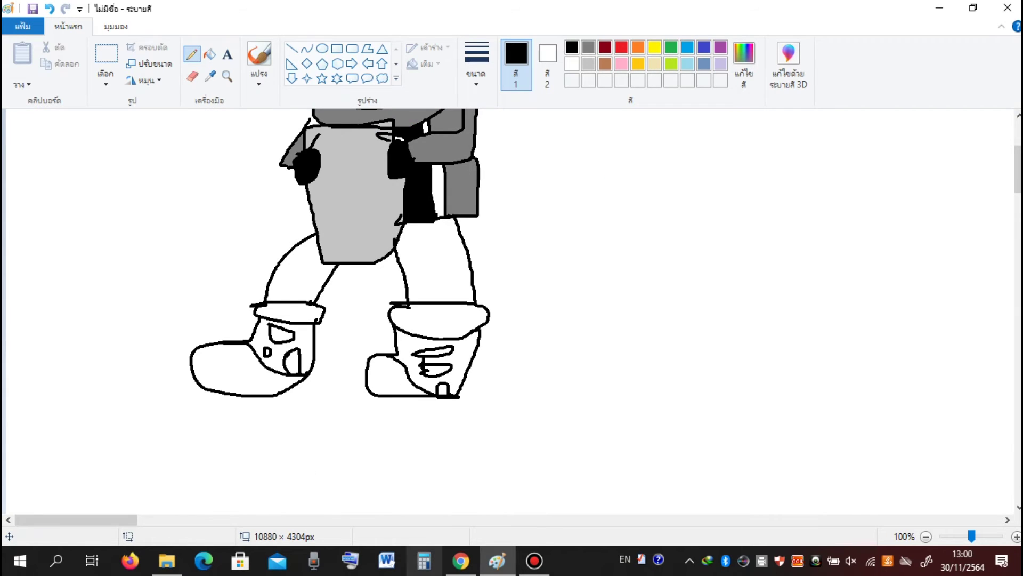
{"action": "left_click", "coordinate": [535, 560]}
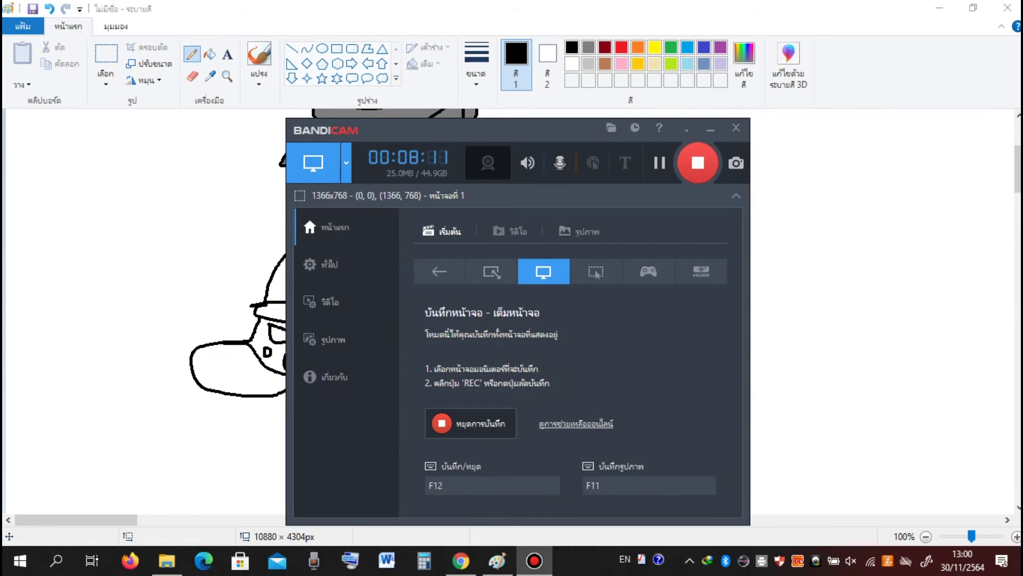
{"action": "left_click", "coordinate": [710, 128]}
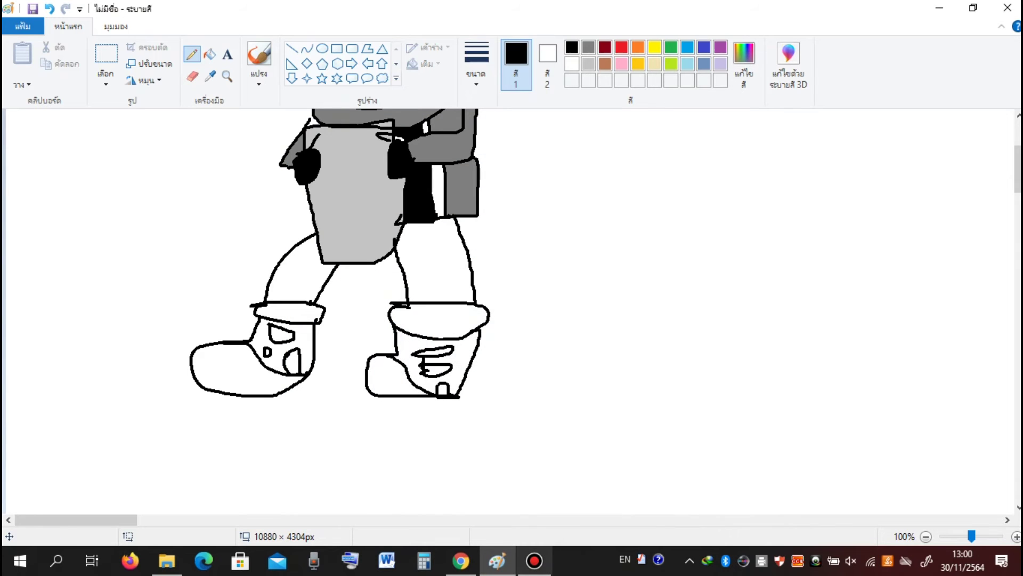
Switch to the YouTube video in Chrome, jump to Lo Fight Song - Neo Remix, and pause at 2:26 to examine the character's legs and boots
{"action": "left_click", "coordinate": [461, 561]}
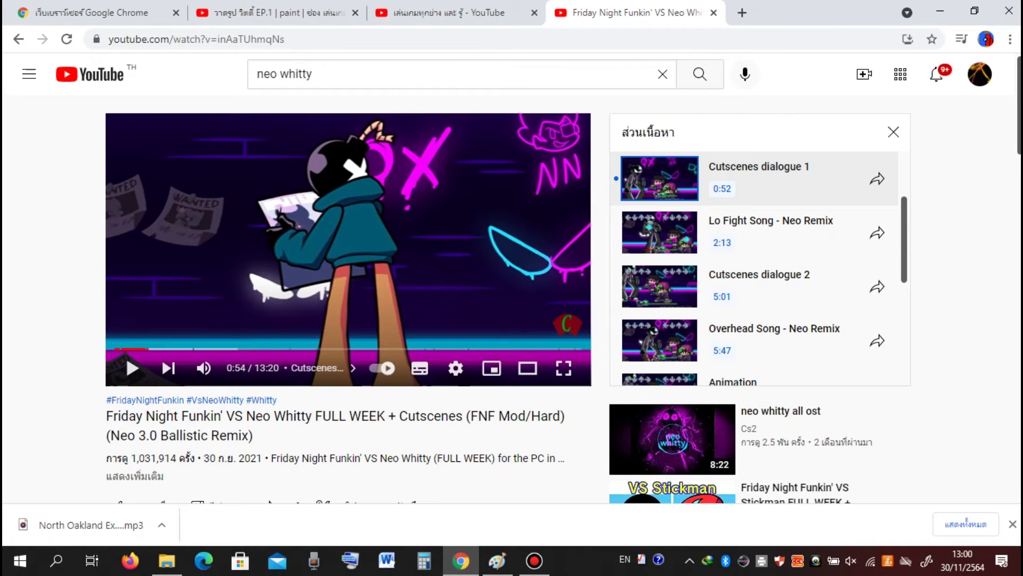
{"action": "left_click", "coordinate": [132, 368]}
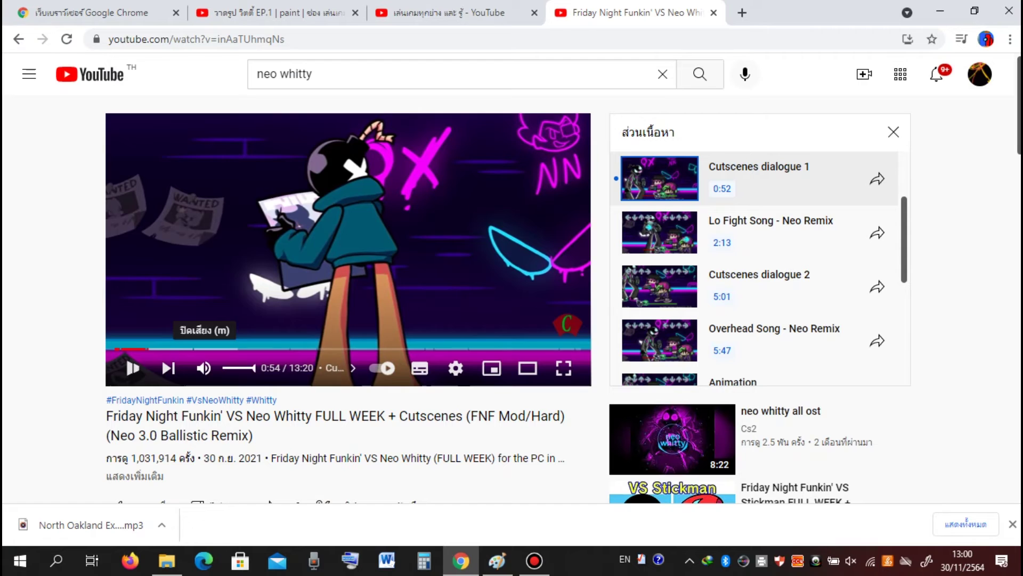
{"action": "left_click", "coordinate": [181, 349]}
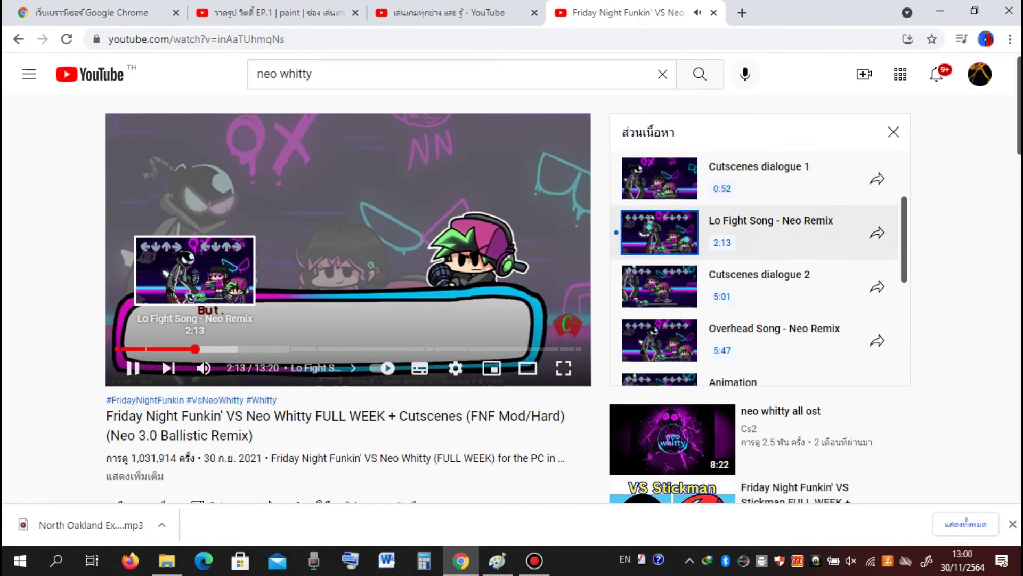
{"action": "left_click", "coordinate": [191, 349]}
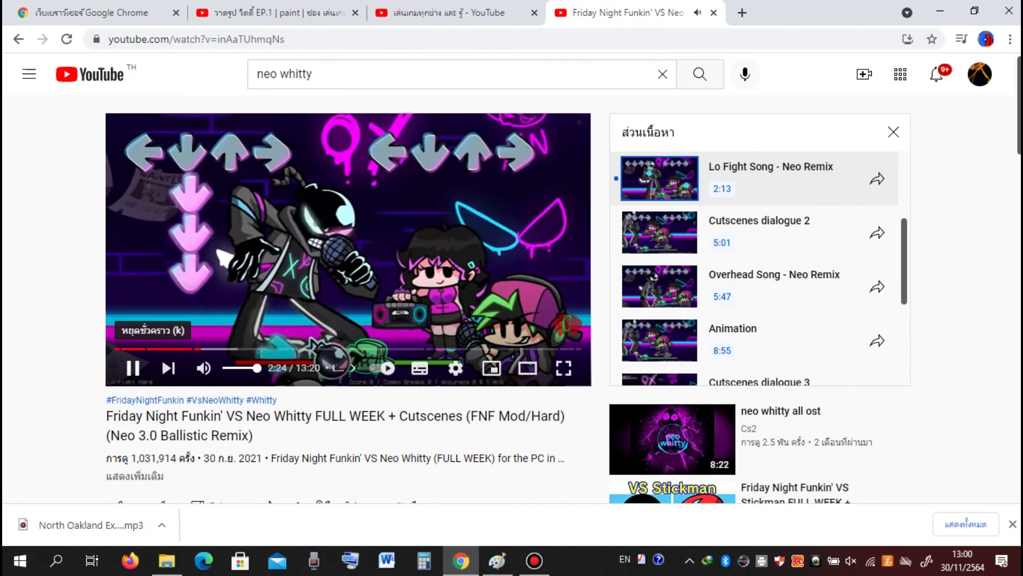
{"action": "left_click", "coordinate": [133, 368]}
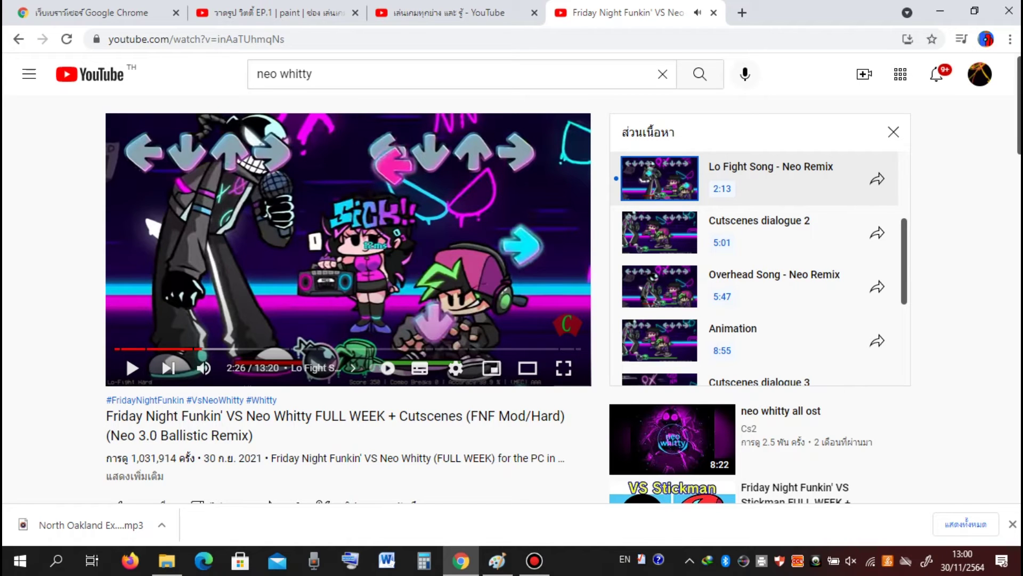
{"action": "left_click", "coordinate": [534, 560]}
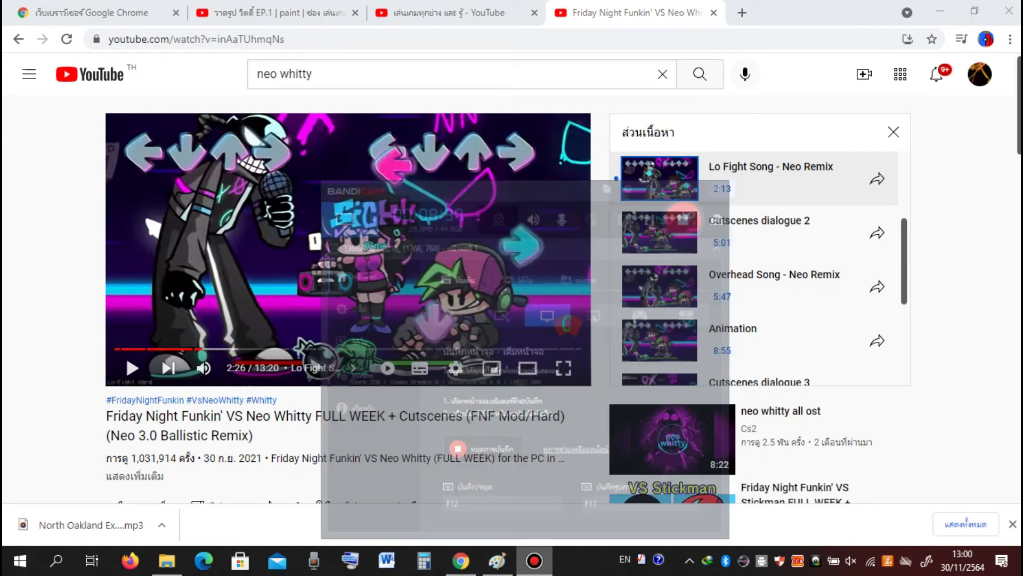
{"action": "left_click", "coordinate": [710, 127]}
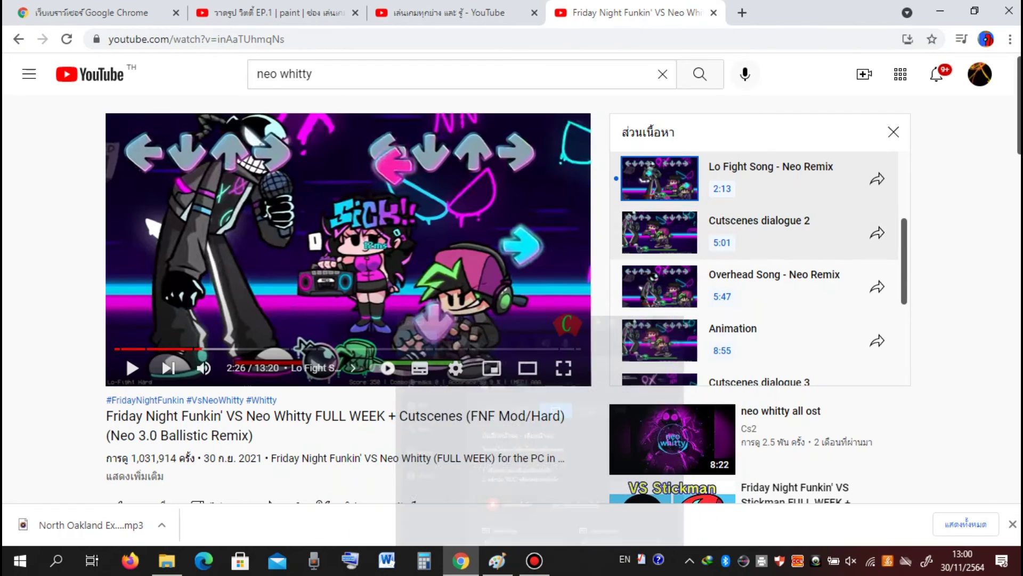
Return to Paint and fill the rounded heel patch of the left boot with light turquoise
{"action": "left_click", "coordinate": [497, 561]}
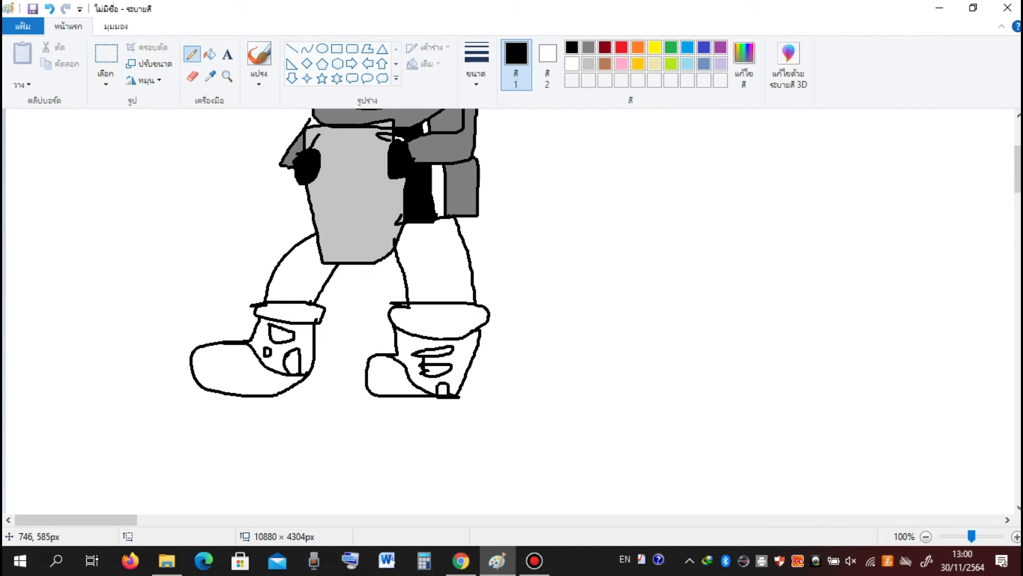
{"action": "left_click", "coordinate": [687, 64]}
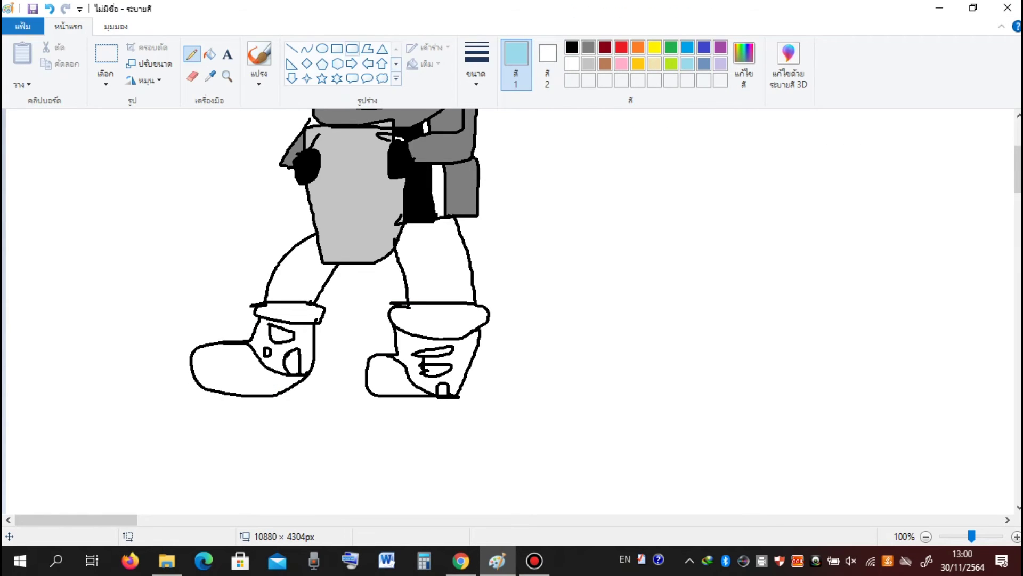
{"action": "left_click", "coordinate": [209, 54]}
{"action": "left_click", "coordinate": [292, 362]}
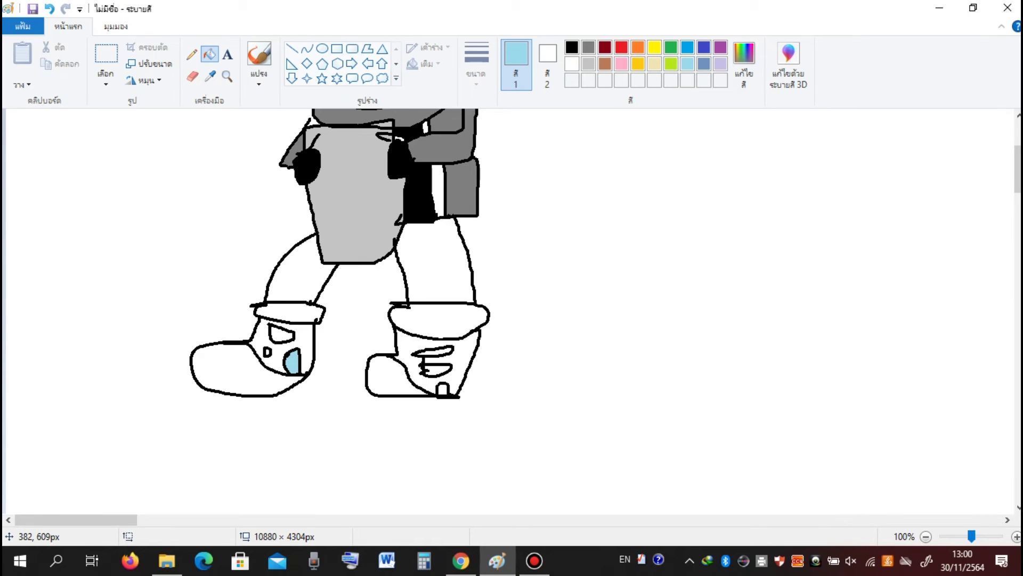
Recheck the paused YouTube frame, and draw a black sole line along the lower part of both boots in Paint
{"action": "left_click", "coordinate": [461, 560]}
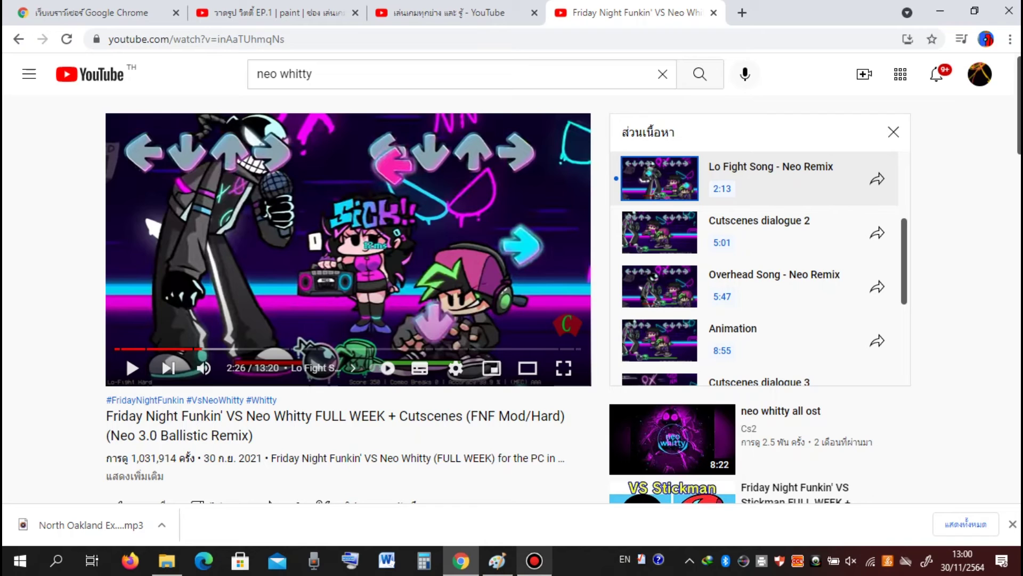
{"action": "left_click", "coordinate": [535, 560]}
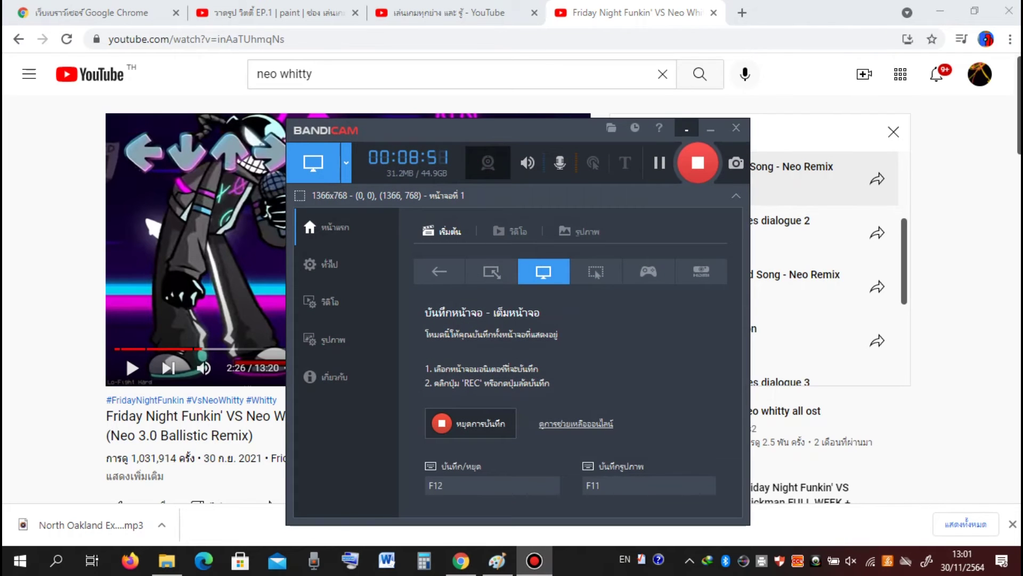
{"action": "left_click", "coordinate": [710, 129]}
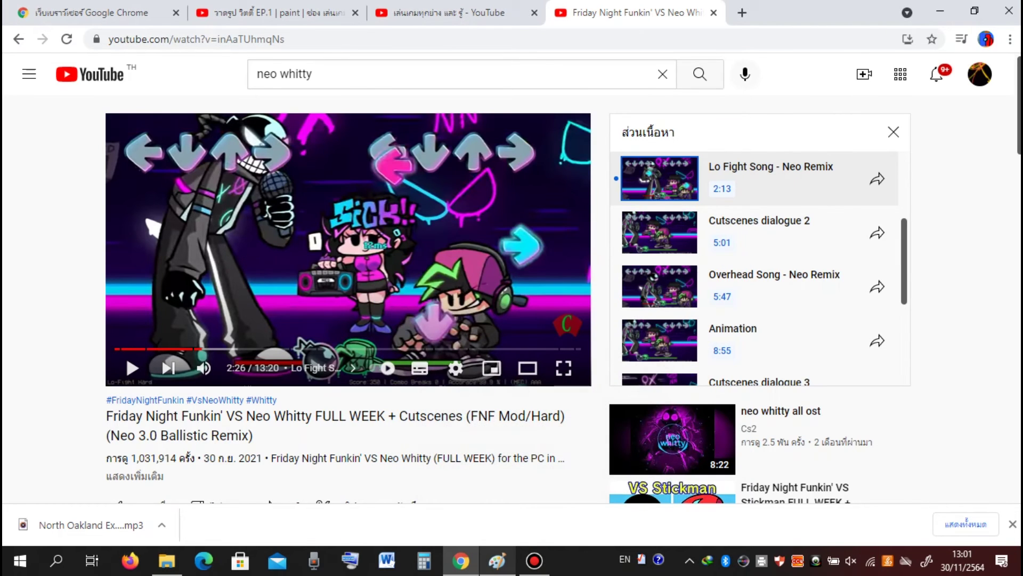
{"action": "left_click", "coordinate": [497, 560]}
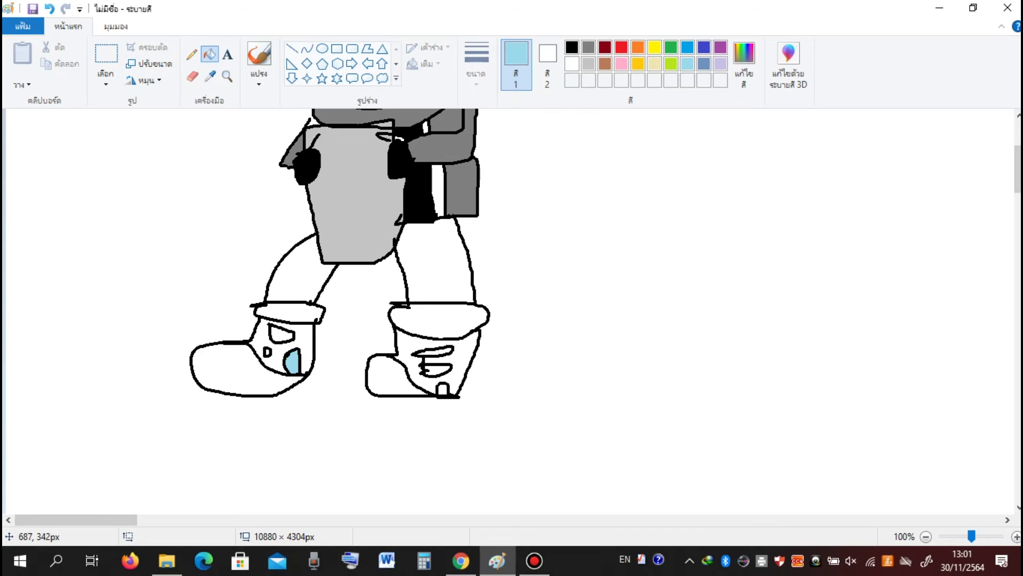
{"action": "left_click", "coordinate": [192, 54]}
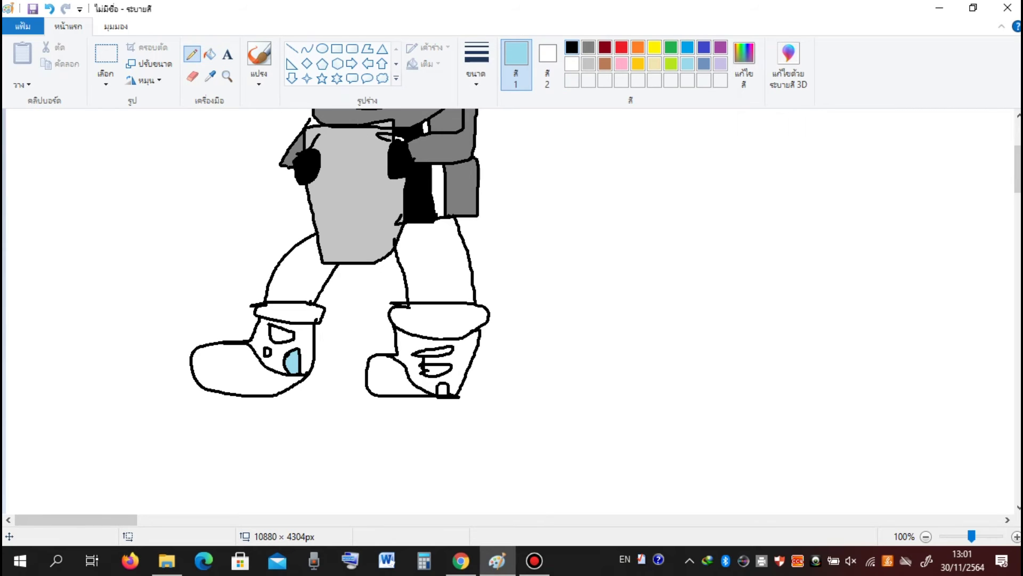
{"action": "left_click", "coordinate": [571, 47]}
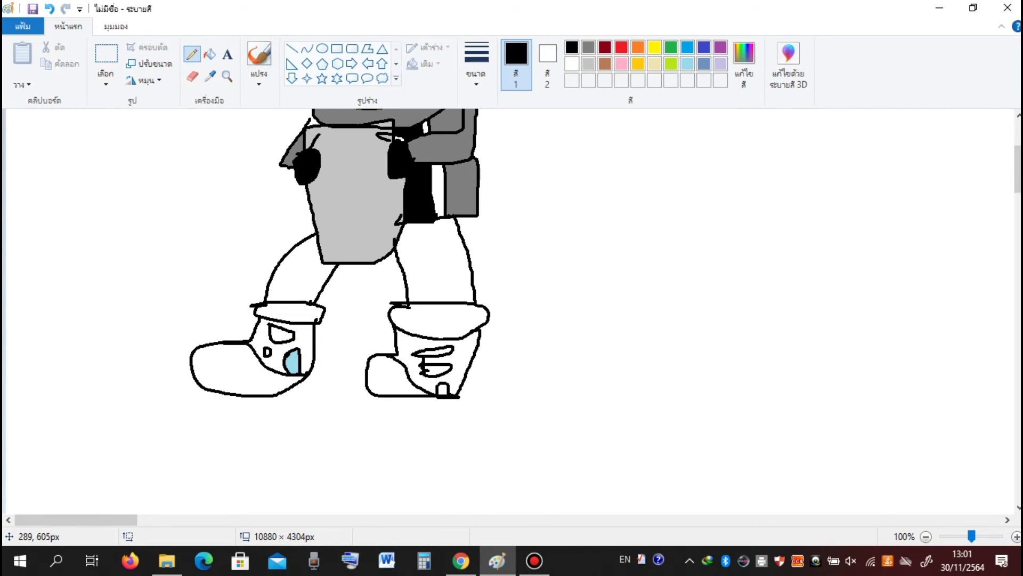
{"action": "mouse_move", "coordinate": [275, 385]}
{"action": "left_mouse_down"}
{"action": "mouse_move", "coordinate": [192, 367]}
{"action": "mouse_move", "coordinate": [301, 384]}
{"action": "left_mouse_up"}
{"action": "left_click_drag", "start_coordinate": [368, 382], "coordinate": [413, 387]}
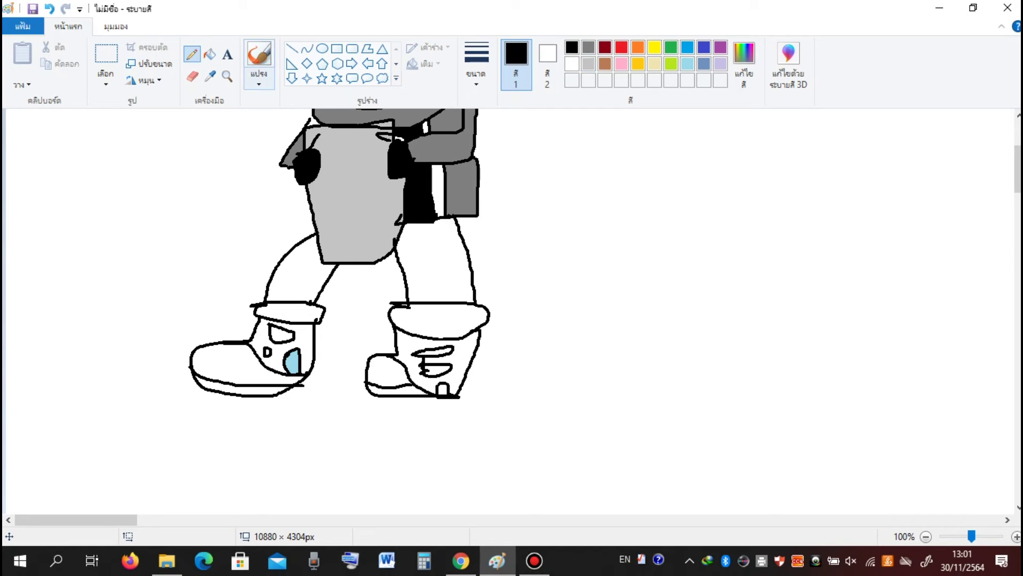
{"action": "left_click_drag", "start_coordinate": [290, 362], "coordinate": [294, 350]}
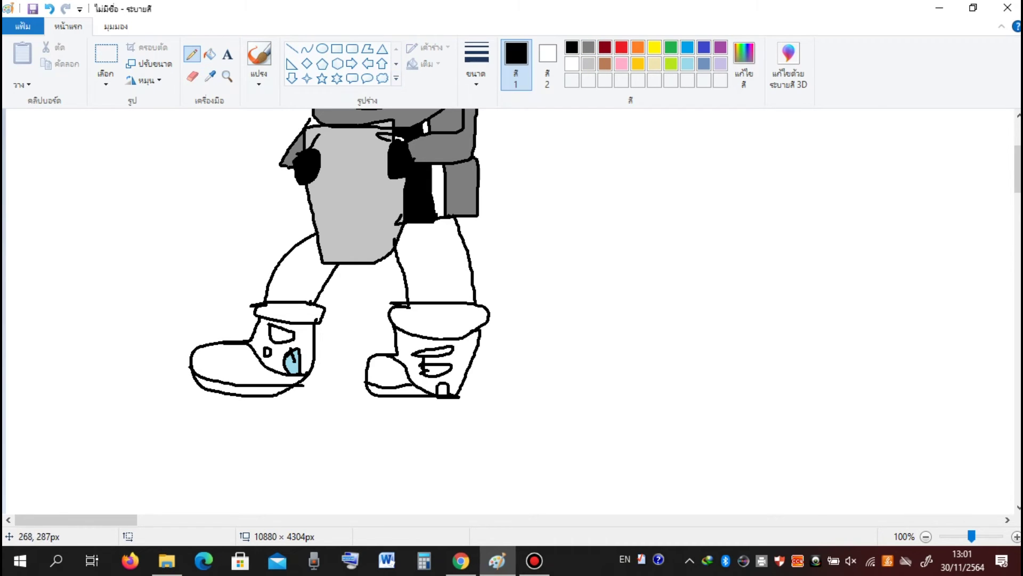
{"action": "left_click", "coordinate": [210, 54]}
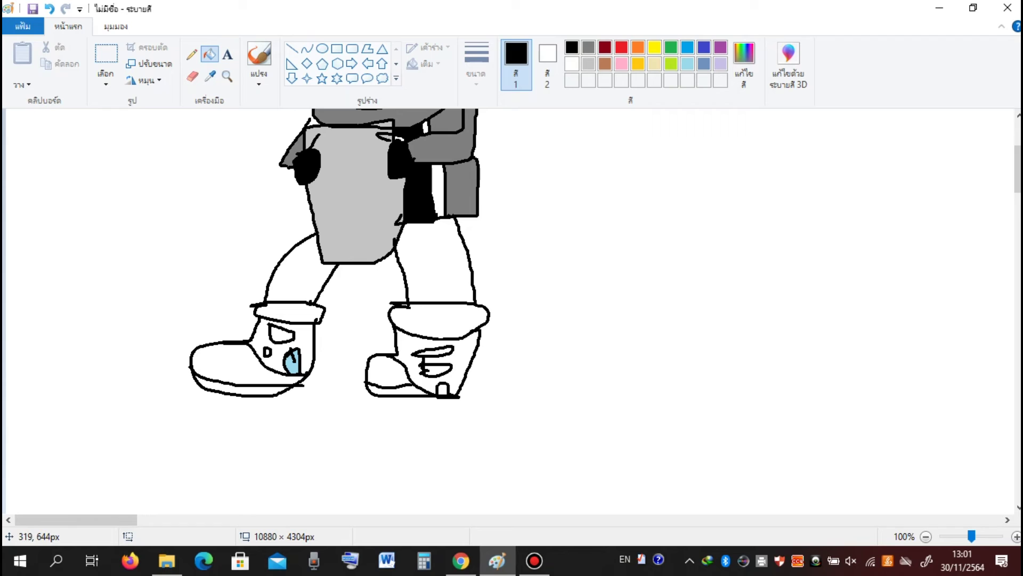
{"action": "left_click", "coordinate": [240, 387]}
{"action": "left_click", "coordinate": [210, 76]}
{"action": "left_click", "coordinate": [292, 362]}
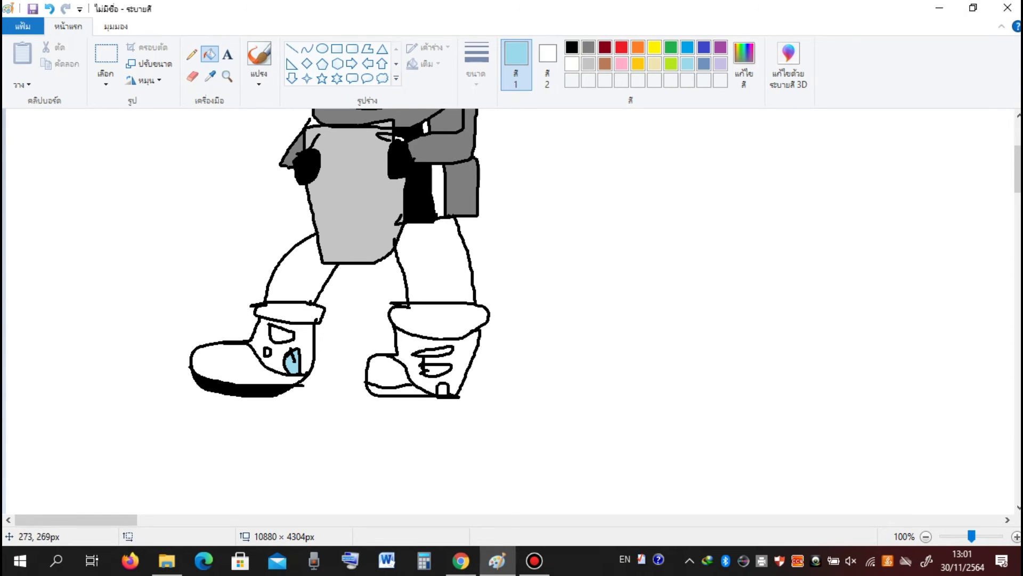
{"action": "left_click", "coordinate": [191, 362]}
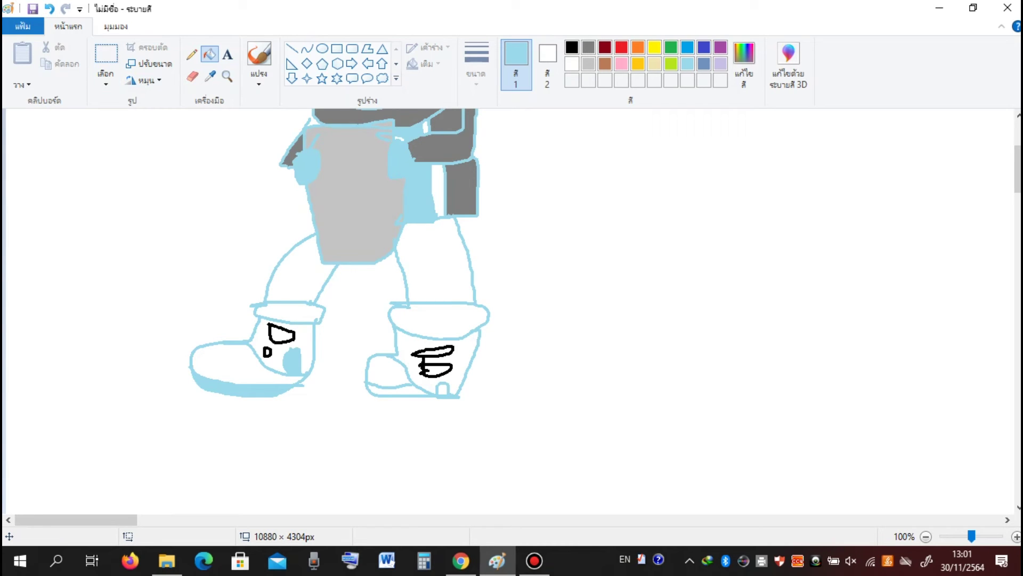
{"action": "left_click", "coordinate": [49, 8]}
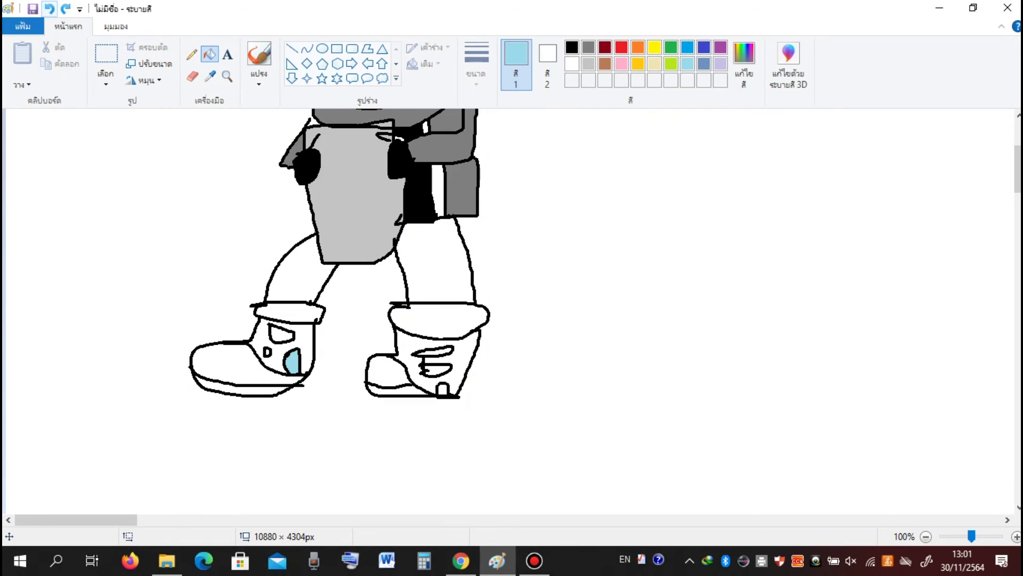
Fill the sole of the left boot with light turquoise
{"action": "left_click", "coordinate": [66, 8]}
{"action": "left_click", "coordinate": [66, 9]}
{"action": "left_click", "coordinate": [196, 380]}
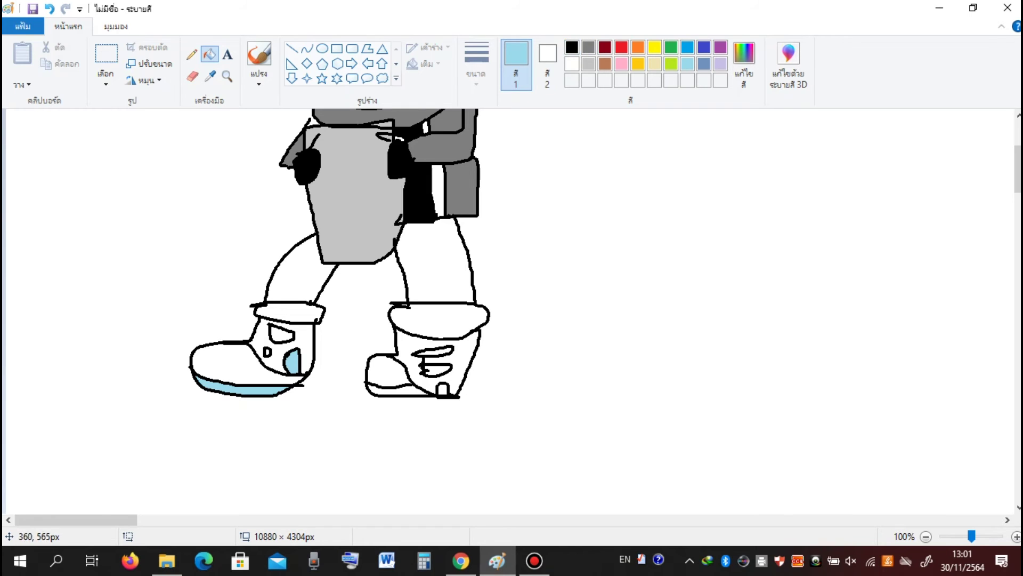
{"action": "left_click", "coordinate": [216, 353]}
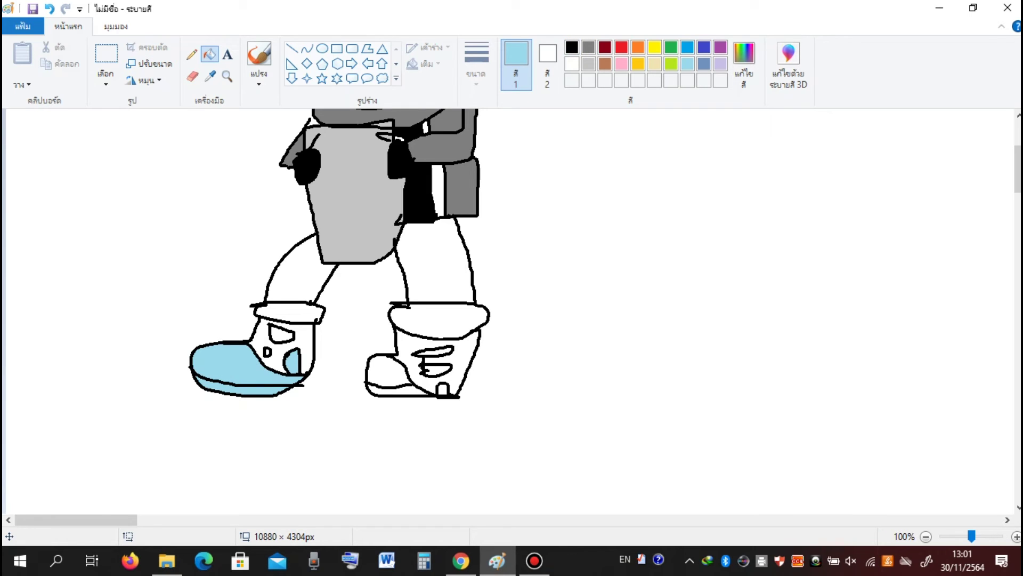
{"action": "left_click", "coordinate": [49, 9]}
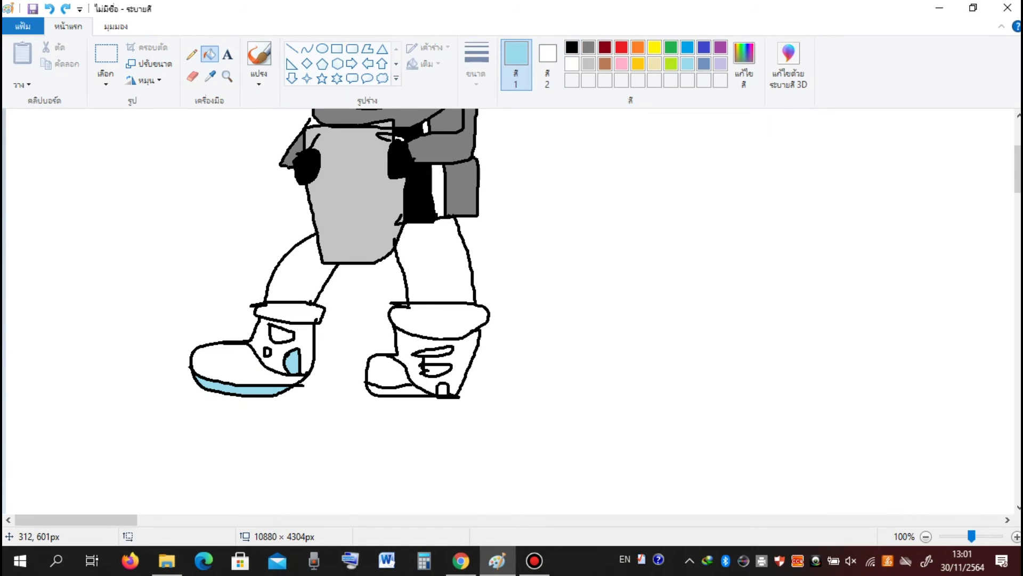
{"action": "left_click", "coordinate": [239, 358]}
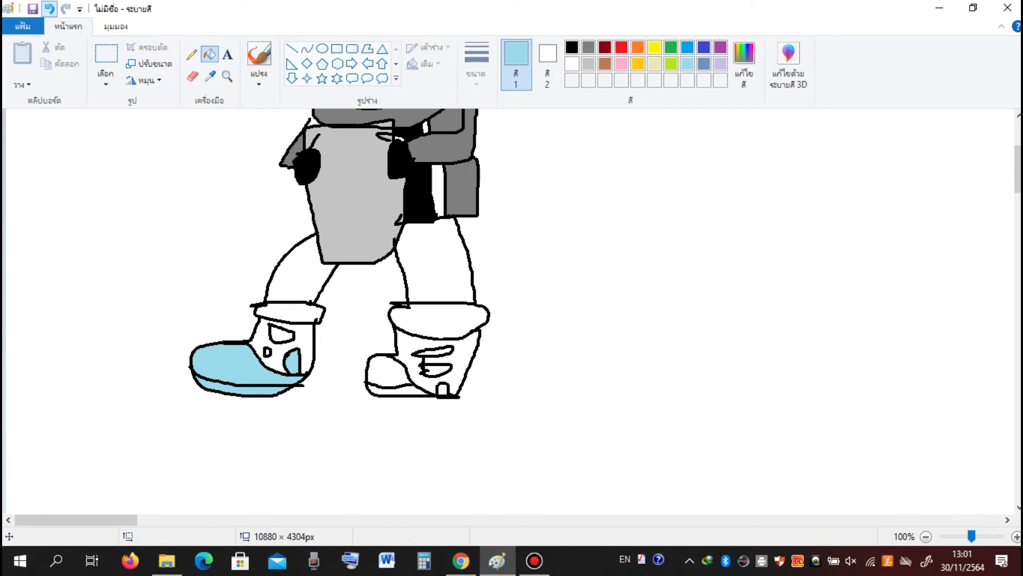
{"action": "left_click", "coordinate": [49, 9]}
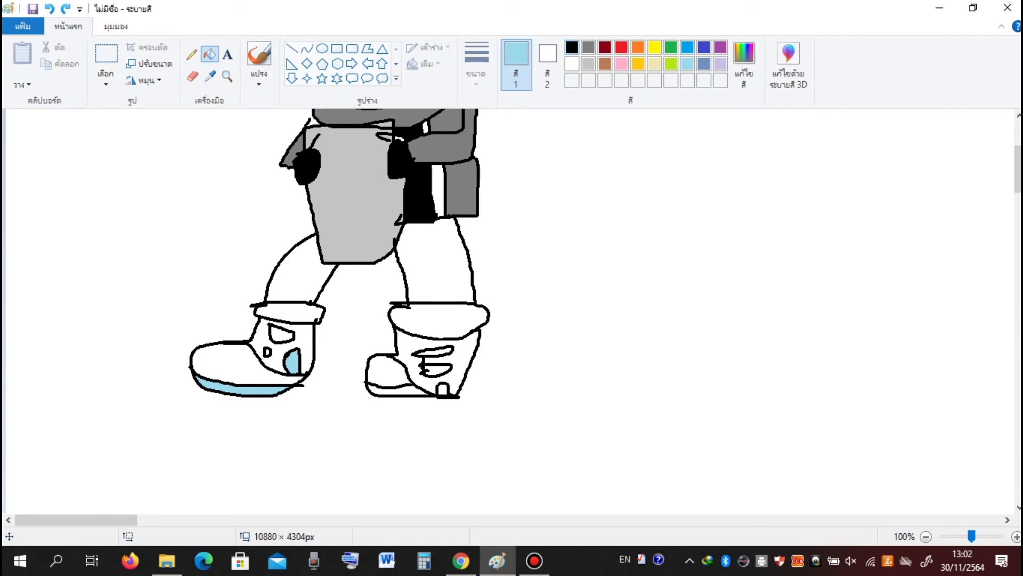
Fill the toe and shaft of both boots with black, leaving the soles and small patches unfilled
{"action": "left_click", "coordinate": [571, 47]}
{"action": "left_click", "coordinate": [232, 362]}
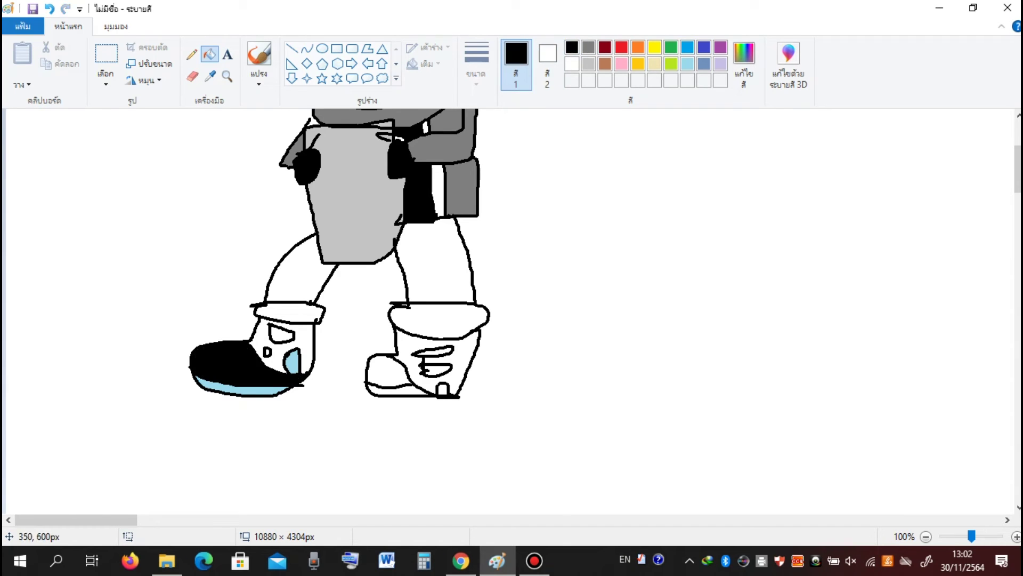
{"action": "left_click", "coordinate": [263, 331]}
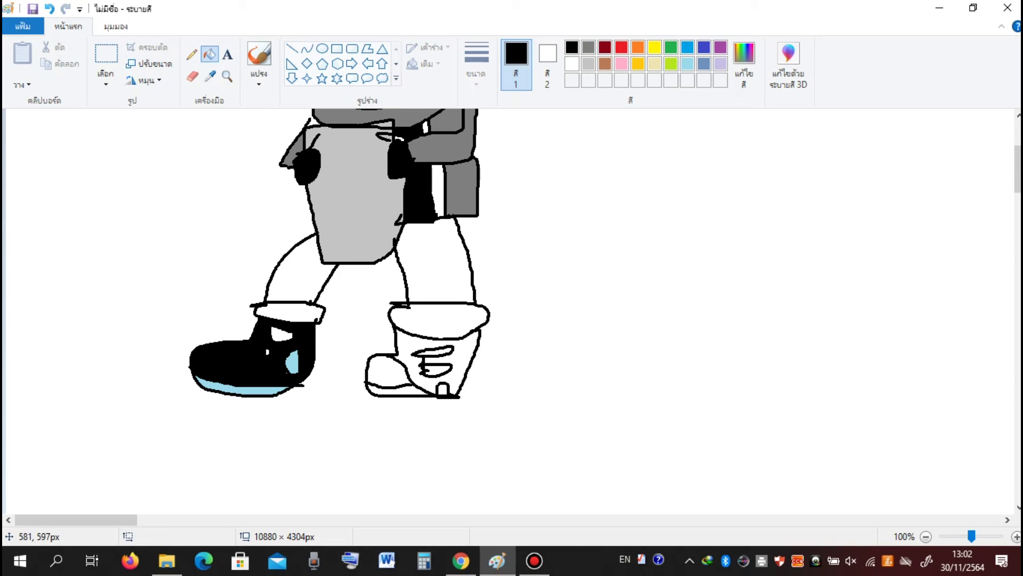
{"action": "left_click", "coordinate": [380, 368]}
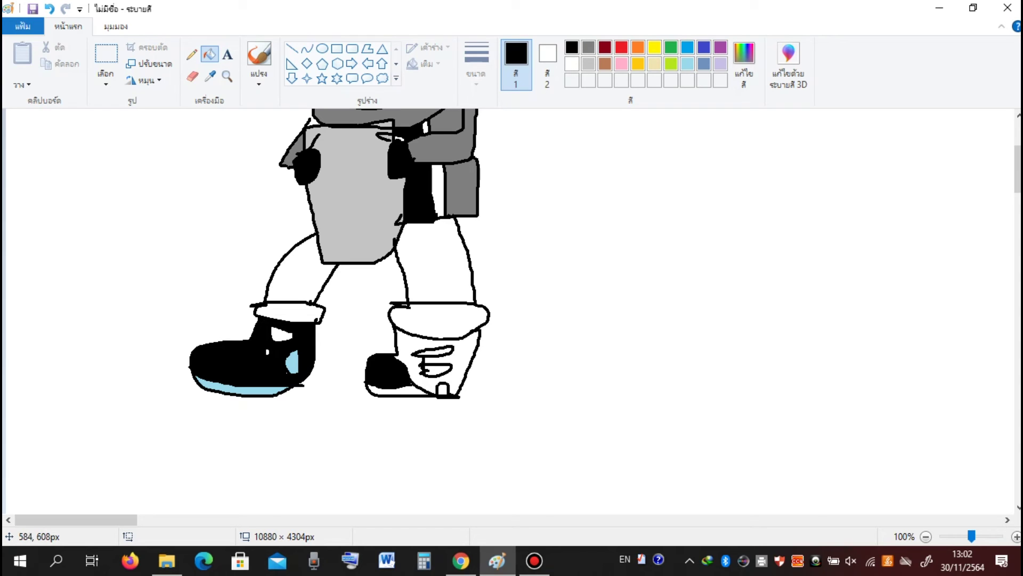
{"action": "left_click", "coordinate": [408, 347]}
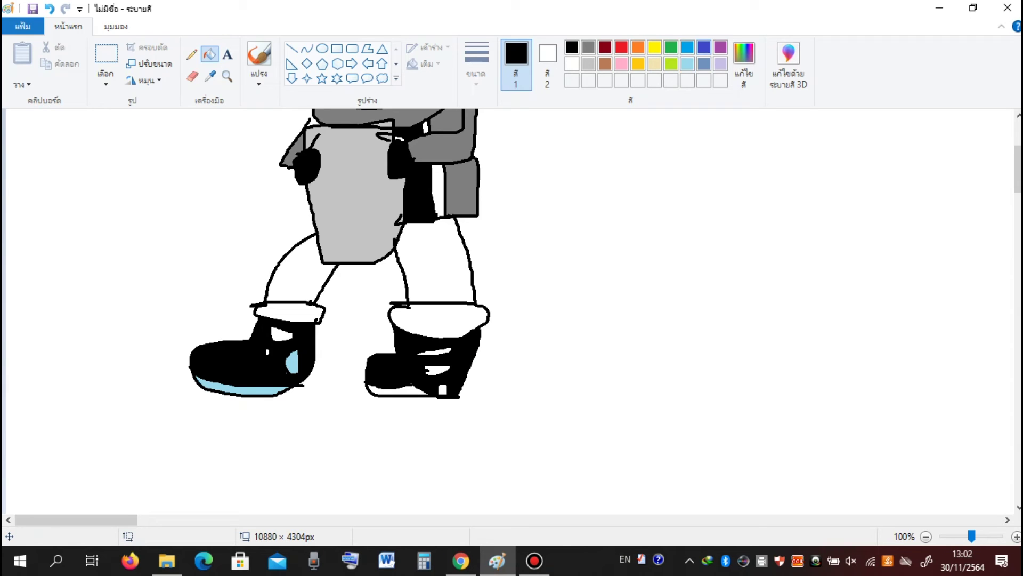
Fill the small heel patch and the sole of the right boot with purple
{"action": "left_click", "coordinate": [721, 47]}
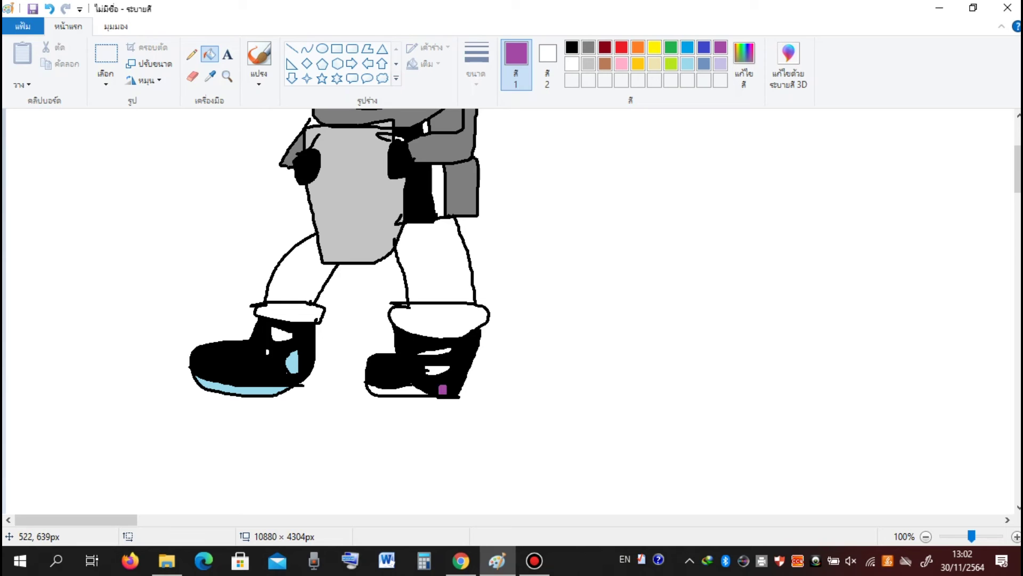
{"action": "left_click", "coordinate": [397, 390]}
Draw a black line inside each leg from the body to the boot cuff, separating off a narrow inner strip
{"action": "scroll", "coordinate": [509, 312], "scroll_direction": "up", "scroll_amount": 4}
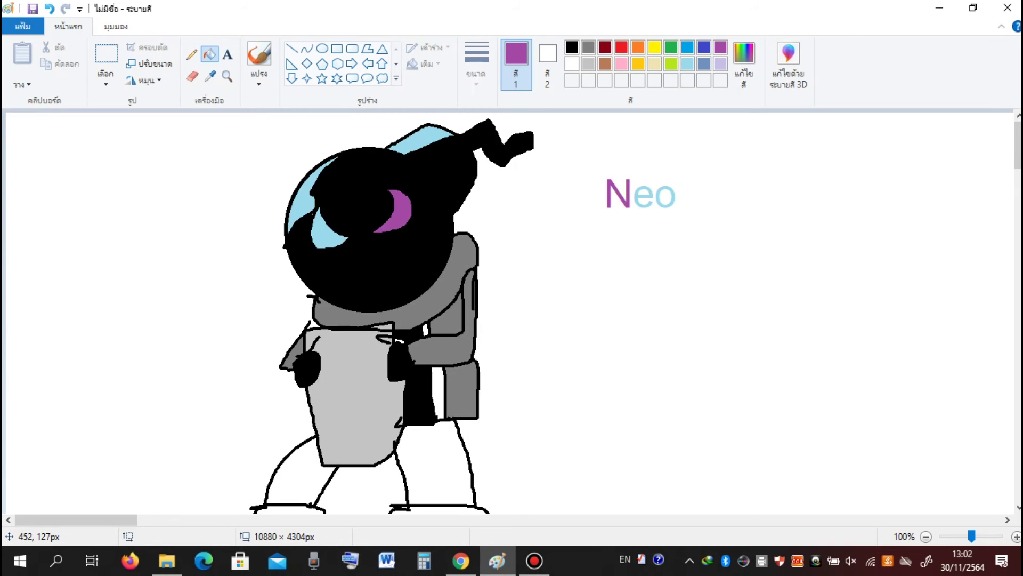
{"action": "scroll", "coordinate": [509, 312], "scroll_direction": "down", "scroll_amount": 2}
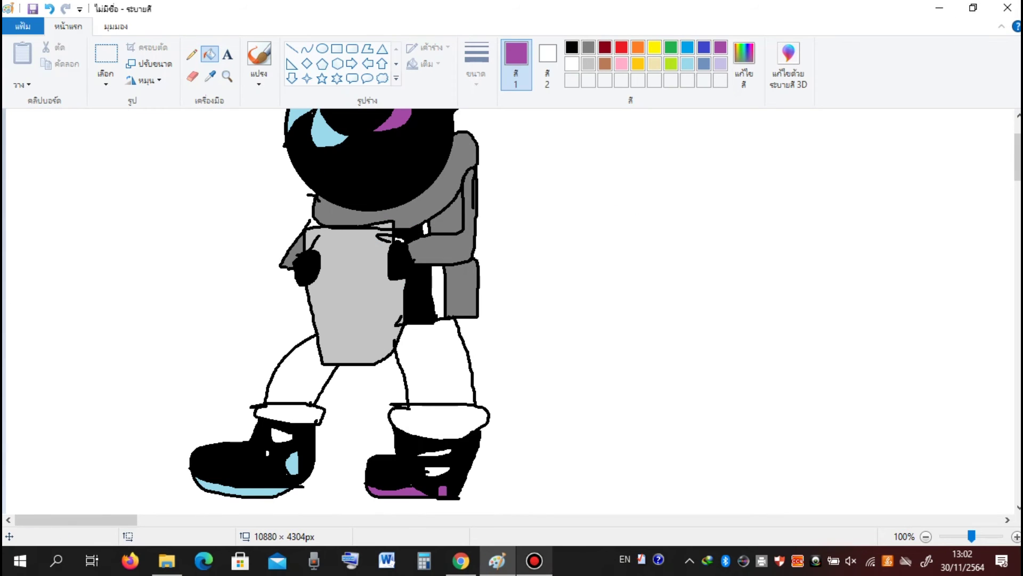
{"action": "left_click", "coordinate": [192, 54]}
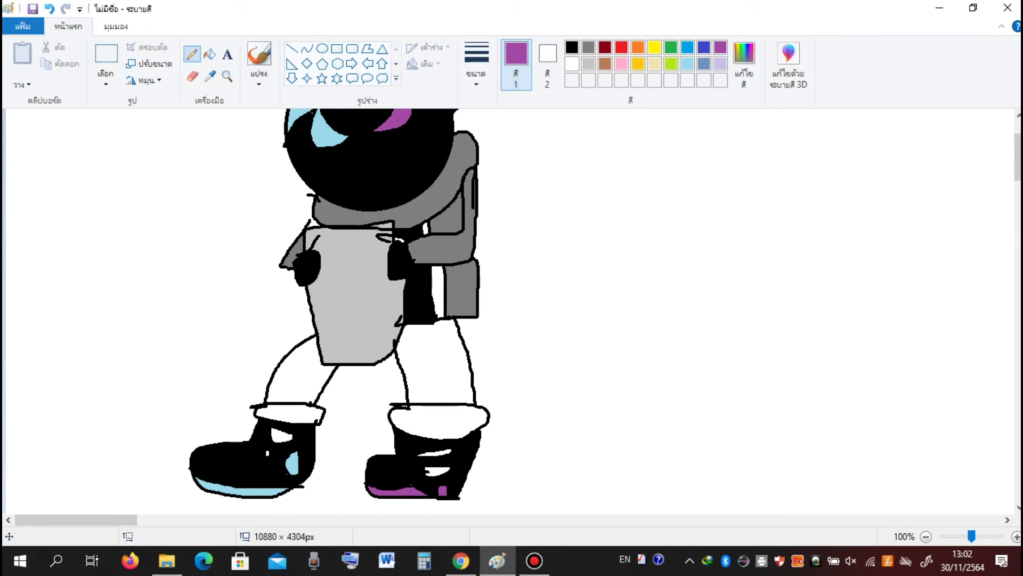
{"action": "left_click", "coordinate": [571, 46]}
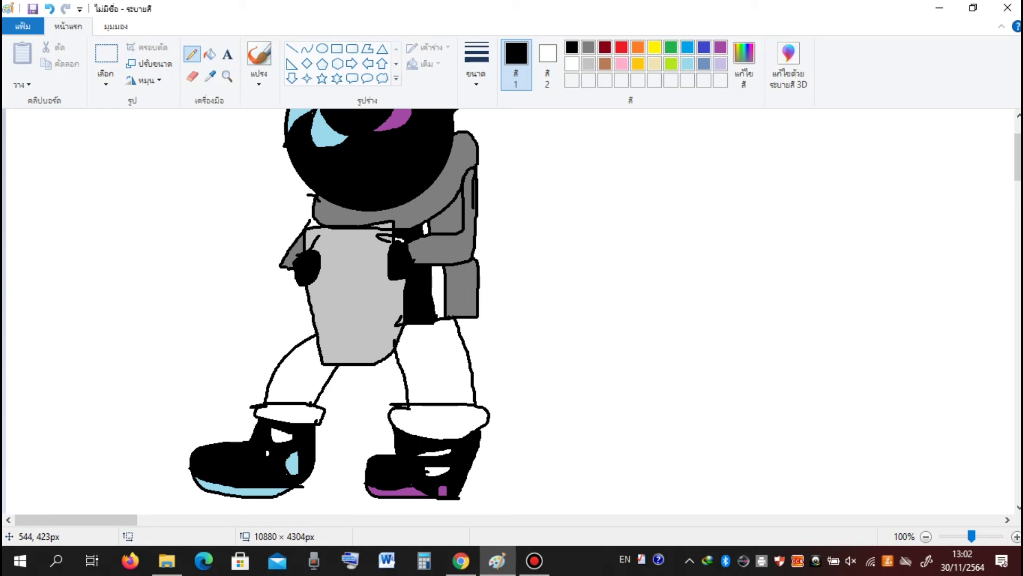
{"action": "left_click_drag", "start_coordinate": [404, 325], "coordinate": [420, 347]}
{"action": "left_click_drag", "start_coordinate": [310, 383], "coordinate": [291, 402]}
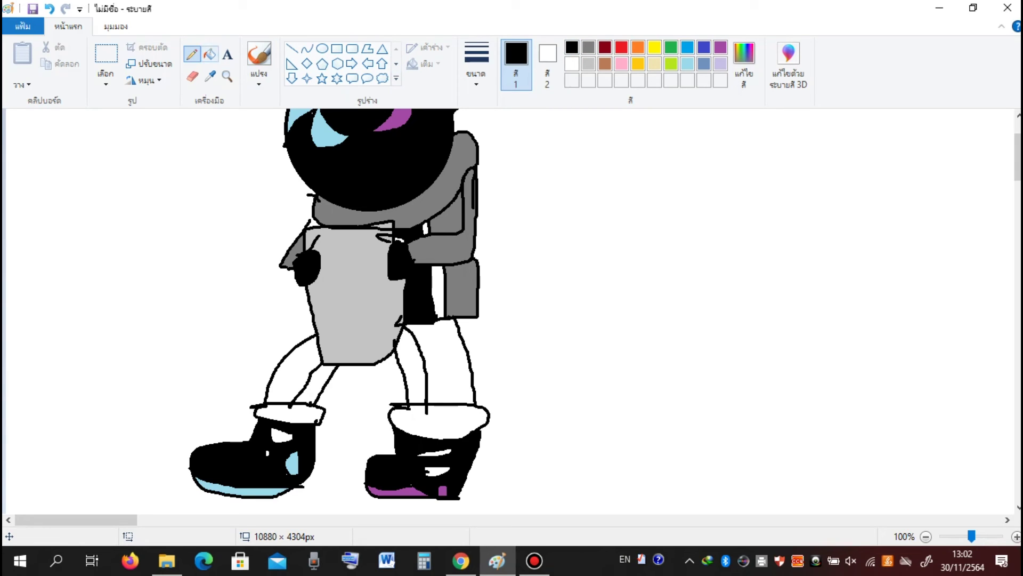
Fill the wide outer part of both legs with black, leaving the narrow inner strips unfilled
{"action": "left_click", "coordinate": [210, 54]}
{"action": "left_click", "coordinate": [293, 373]}
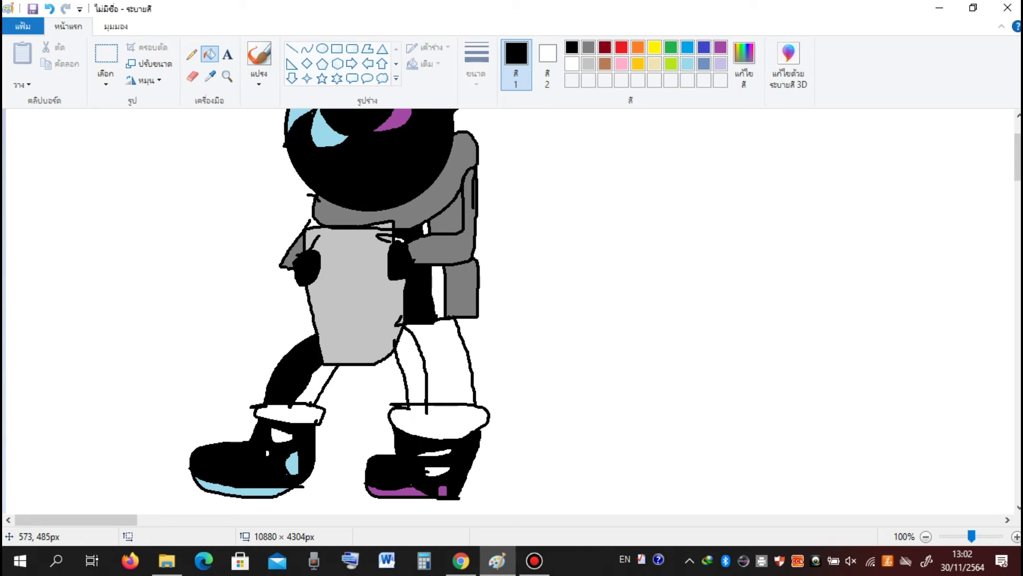
{"action": "left_click", "coordinate": [450, 363]}
{"action": "scroll", "coordinate": [330, 299], "scroll_direction": "up", "scroll_amount": 3}
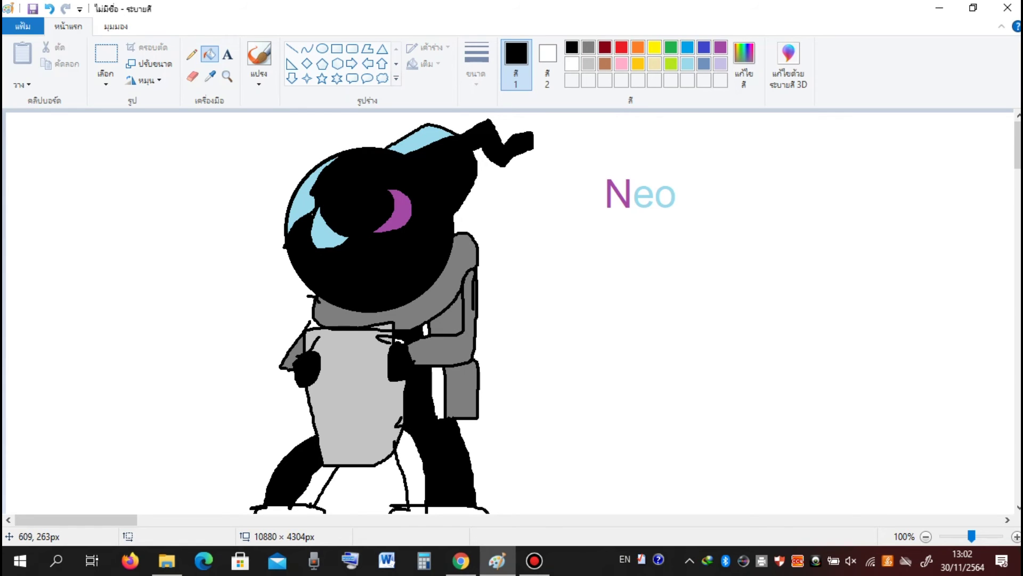
{"action": "scroll", "coordinate": [341, 299], "scroll_direction": "down", "scroll_amount": 3}
{"action": "scroll", "coordinate": [341, 298], "scroll_direction": "up", "scroll_amount": 3}
{"action": "left_click_drag", "start_coordinate": [972, 536], "coordinate": [999, 536]}
{"action": "scroll", "coordinate": [510, 311], "scroll_direction": "down", "scroll_amount": 10}
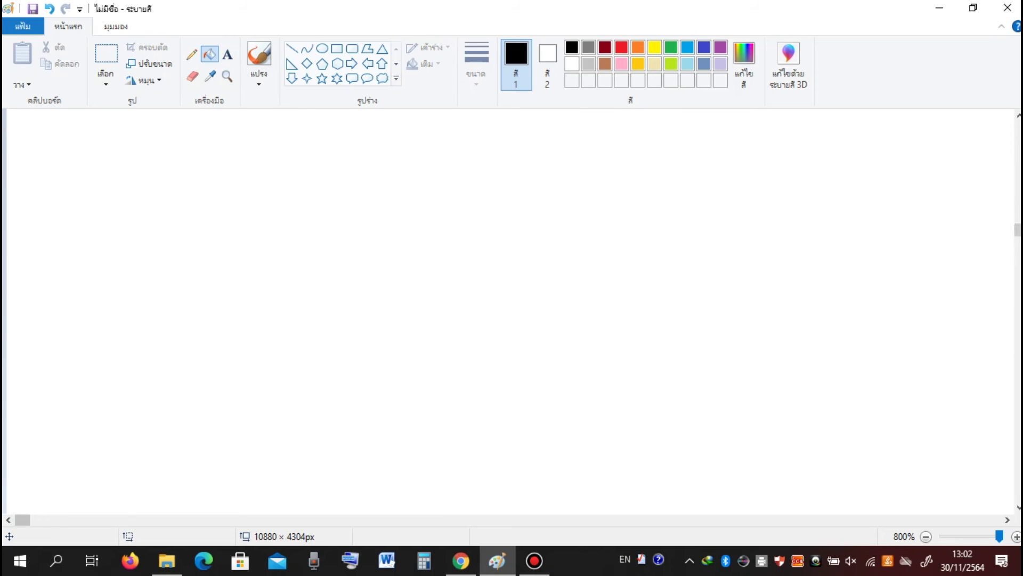
{"action": "scroll", "coordinate": [510, 312], "scroll_direction": "right", "scroll_amount": 15}
{"action": "scroll", "coordinate": [510, 312], "scroll_direction": "right", "scroll_amount": 20}
{"action": "scroll", "coordinate": [510, 312], "scroll_direction": "left", "scroll_amount": 20}
{"action": "scroll", "coordinate": [510, 312], "scroll_direction": "down", "scroll_amount": 10}
{"action": "scroll", "coordinate": [511, 311], "scroll_direction": "right", "scroll_amount": 14}
{"action": "scroll", "coordinate": [510, 311], "scroll_direction": "right", "scroll_amount": 20}
{"action": "scroll", "coordinate": [510, 312], "scroll_direction": "left", "scroll_amount": 20}
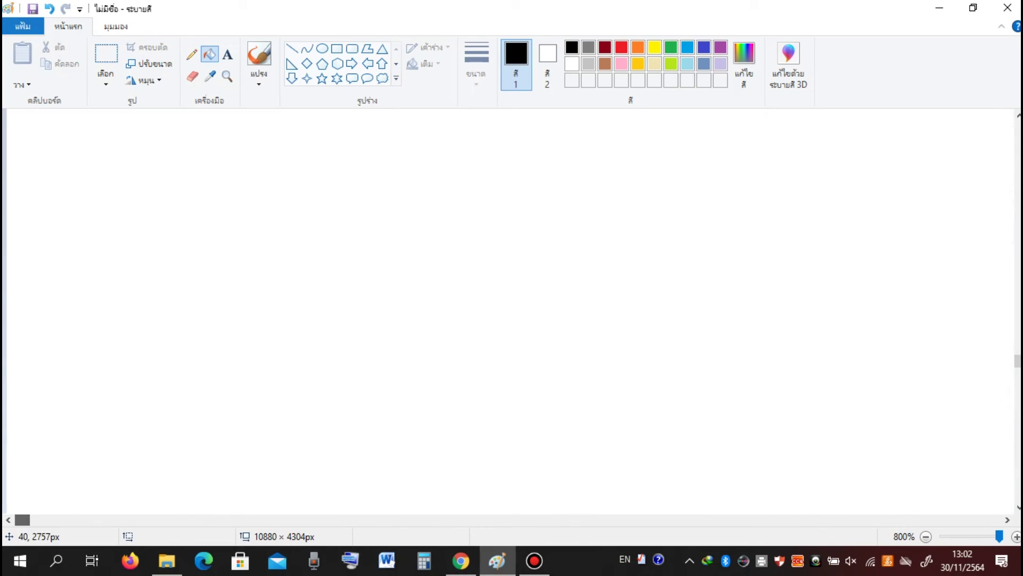
{"action": "left_click_drag", "start_coordinate": [999, 536], "coordinate": [943, 536]}
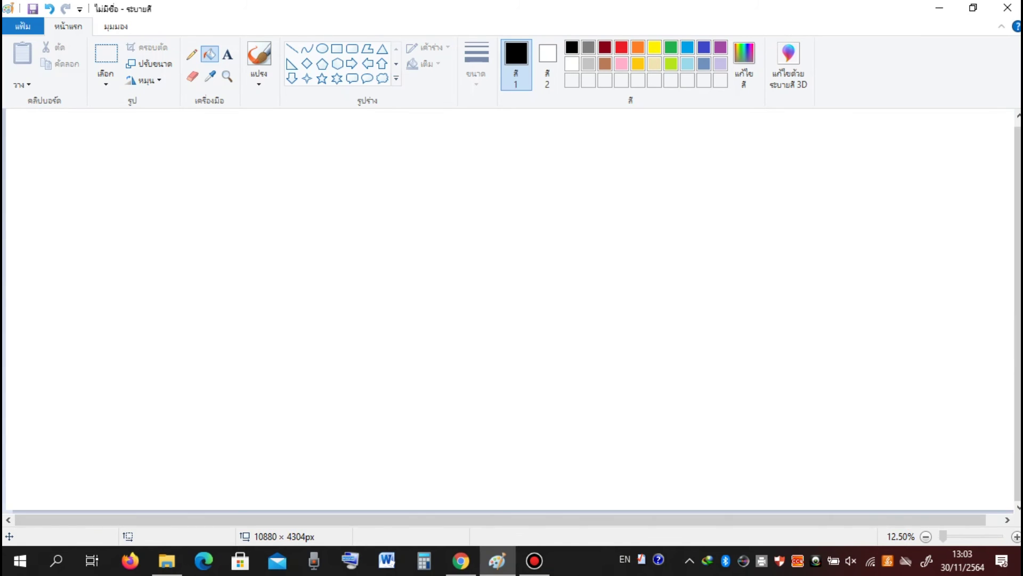
Draw a black arc in the lower part of the purple eye, enclosing a small pupil area
{"action": "scroll", "coordinate": [510, 312], "scroll_direction": "up", "scroll_amount": 8}
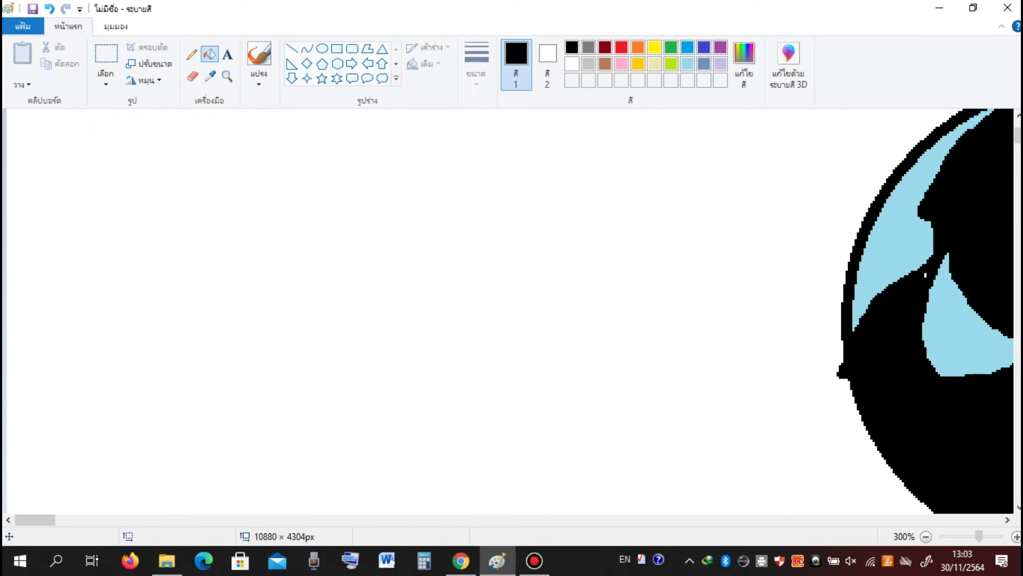
{"action": "scroll", "coordinate": [510, 312], "scroll_direction": "up", "scroll_amount": 3}
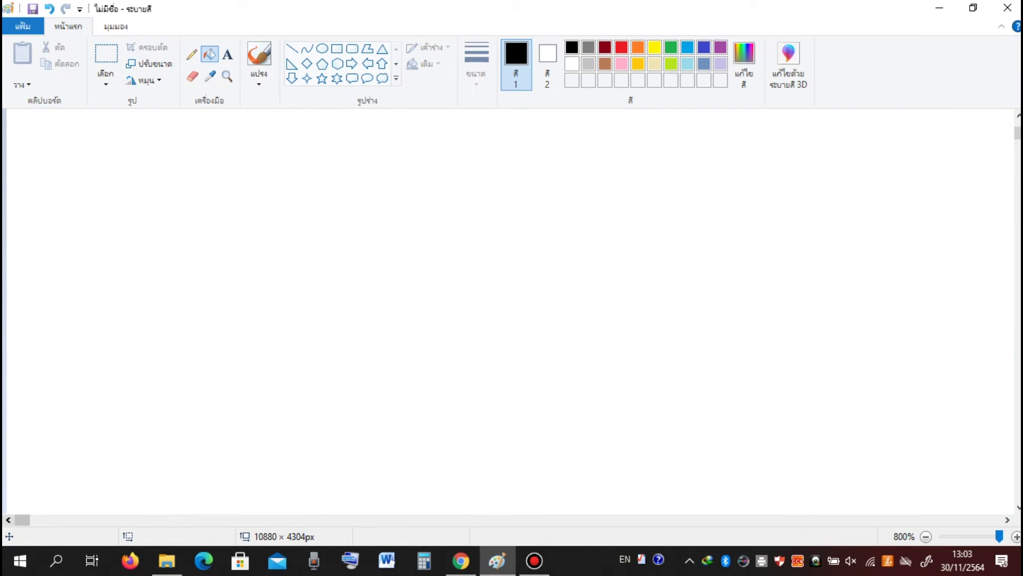
{"action": "mouse_move", "coordinate": [22, 520]}
{"action": "left_mouse_down"}
{"action": "mouse_move", "coordinate": [107, 520]}
{"action": "mouse_move", "coordinate": [53, 519]}
{"action": "mouse_move", "coordinate": [66, 520]}
{"action": "left_mouse_up"}
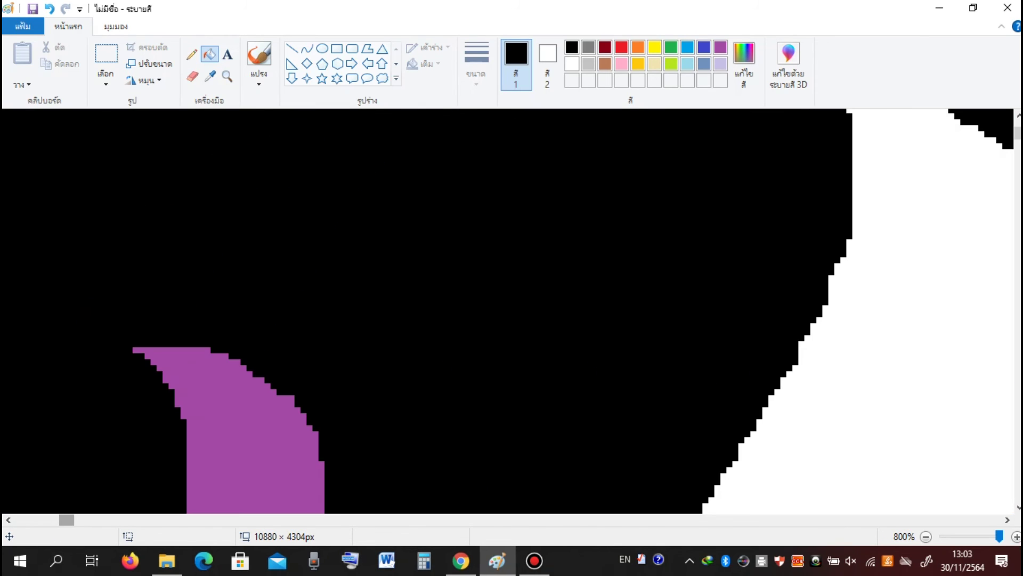
{"action": "left_click_drag", "start_coordinate": [1018, 133], "coordinate": [1018, 150]}
{"action": "left_click", "coordinate": [534, 561]}
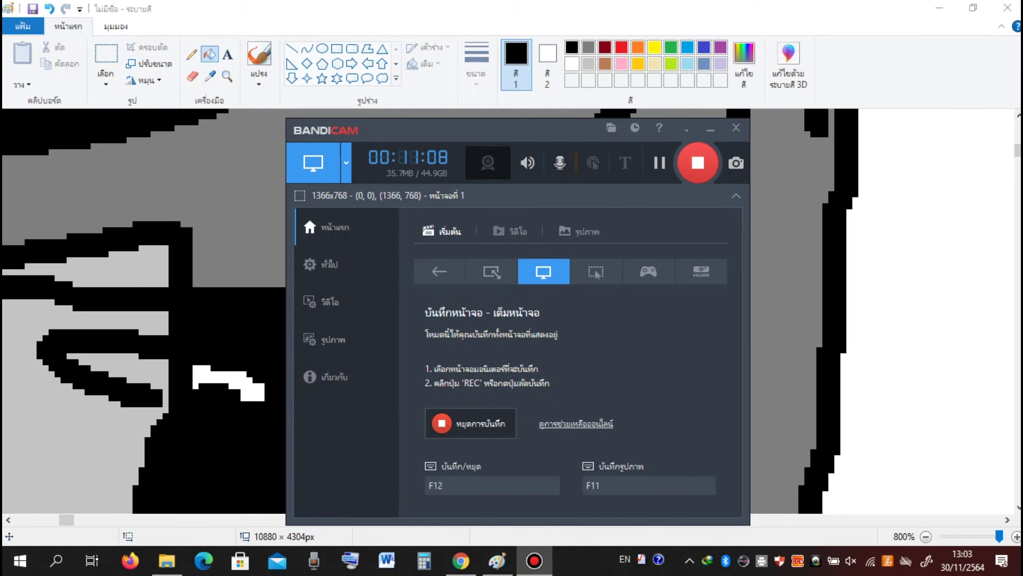
{"action": "left_click", "coordinate": [711, 128]}
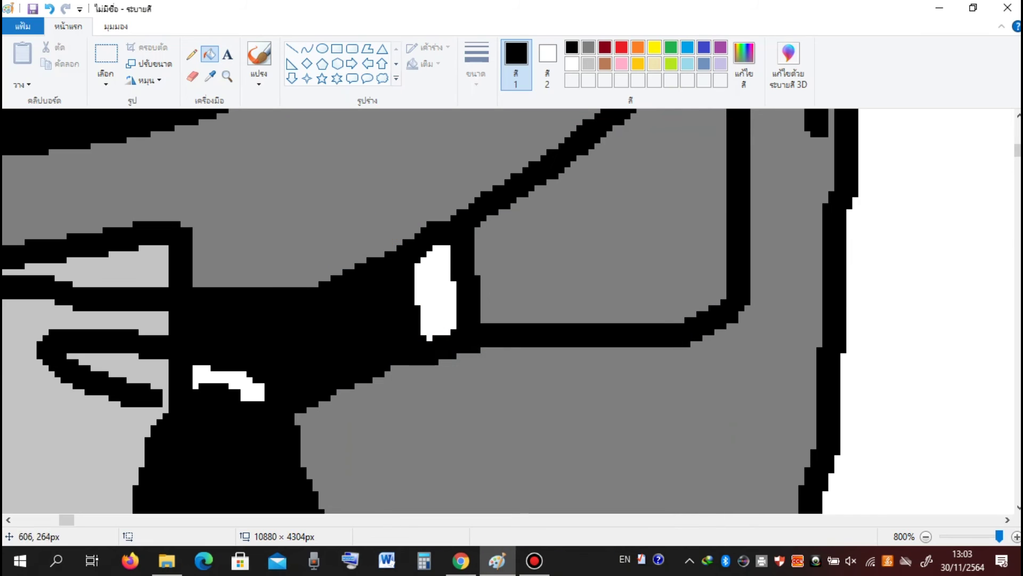
{"action": "left_click_drag", "start_coordinate": [1017, 150], "coordinate": [1017, 136]}
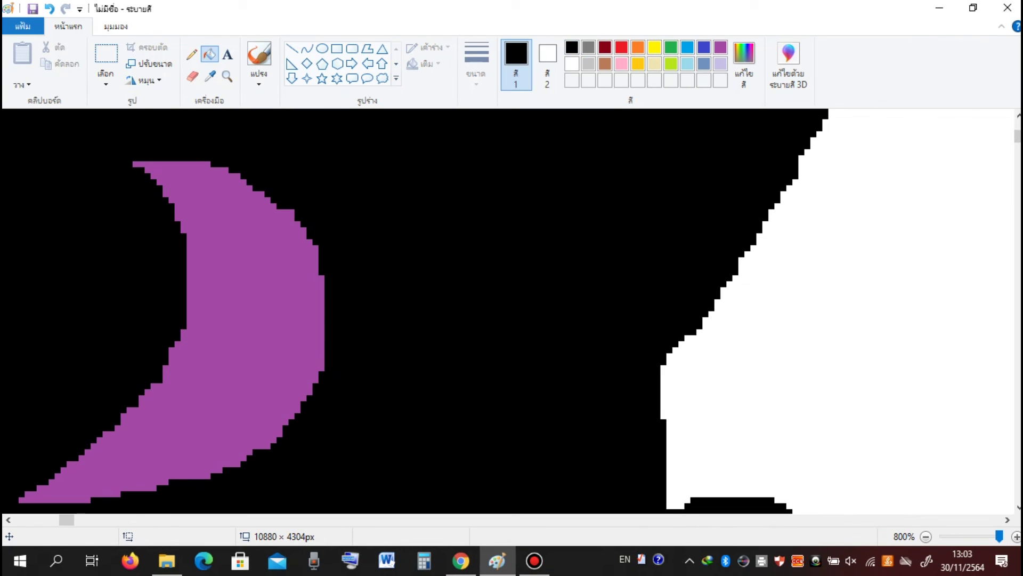
{"action": "left_click", "coordinate": [192, 54]}
{"action": "left_click", "coordinate": [188, 478]}
{"action": "mouse_move", "coordinate": [176, 473]}
{"action": "left_mouse_down"}
{"action": "mouse_move", "coordinate": [176, 428]}
{"action": "mouse_move", "coordinate": [204, 419]}
{"action": "mouse_move", "coordinate": [244, 458]}
{"action": "left_mouse_up"}
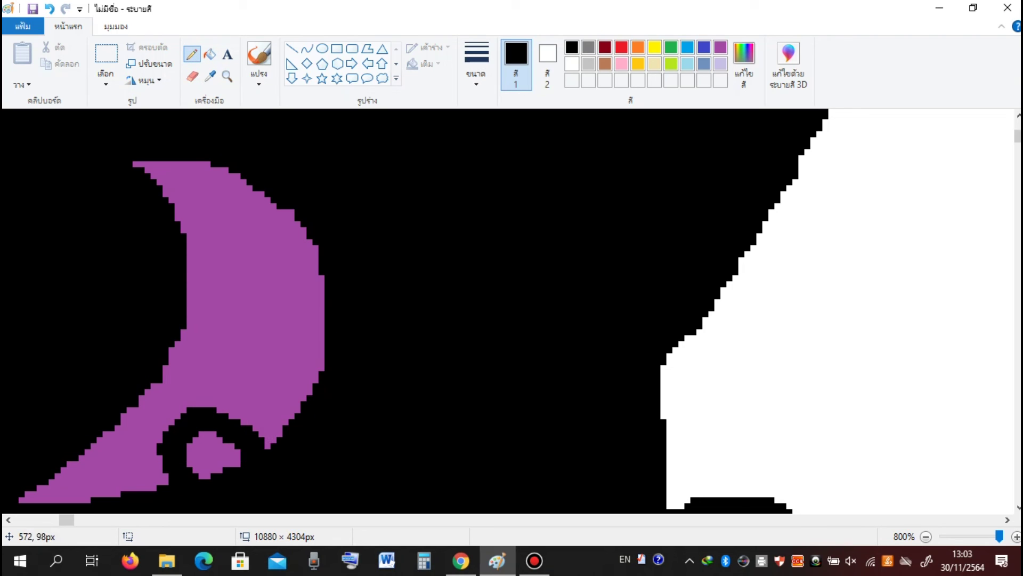
Mix a custom dark purple from the palette purple with red 62, green 28 and blue 62
{"action": "left_click", "coordinate": [720, 47]}
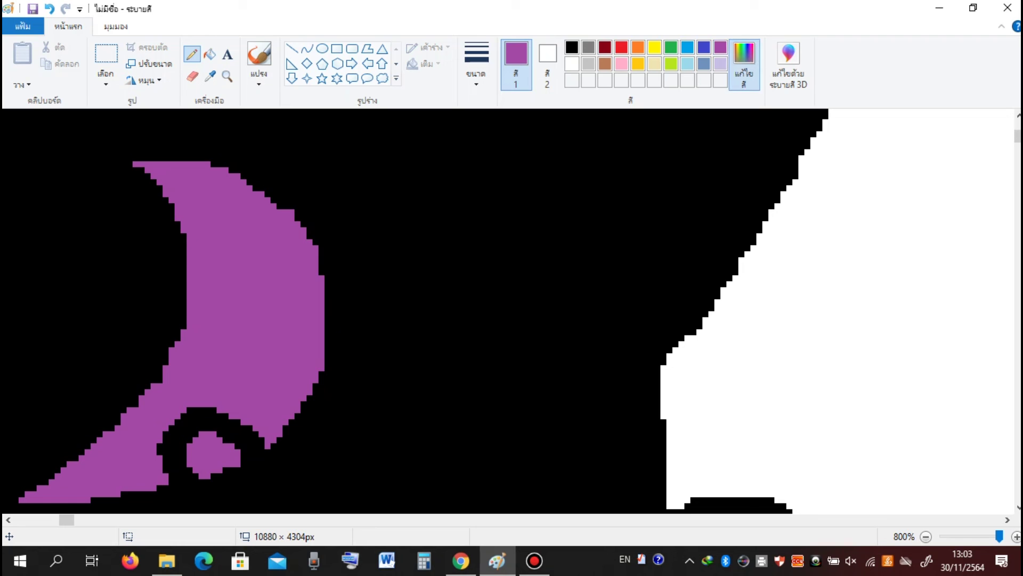
{"action": "left_click", "coordinate": [744, 62]}
{"action": "left_click_drag", "start_coordinate": [700, 244], "coordinate": [700, 276]}
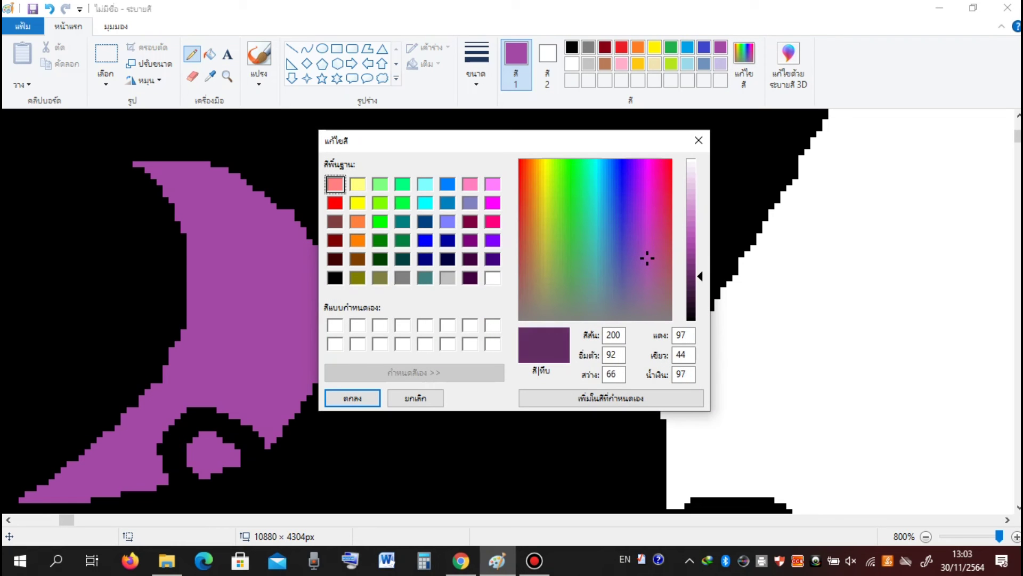
{"action": "left_click", "coordinate": [691, 292]}
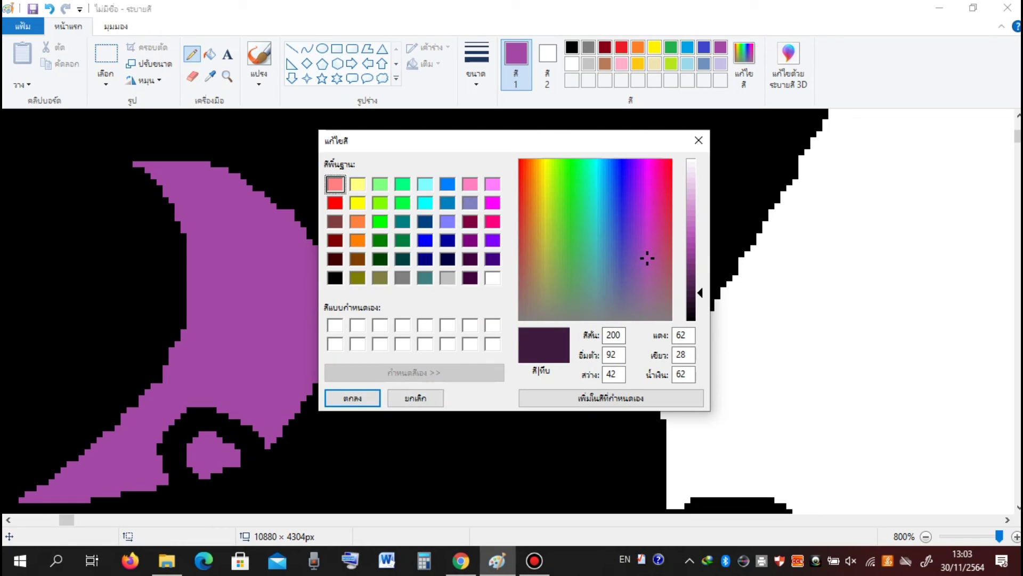
{"action": "left_click", "coordinate": [352, 398]}
Colour the small pupil in the purple eye with the dark purple, widening it slightly toward its left side
{"action": "left_click", "coordinate": [205, 460]}
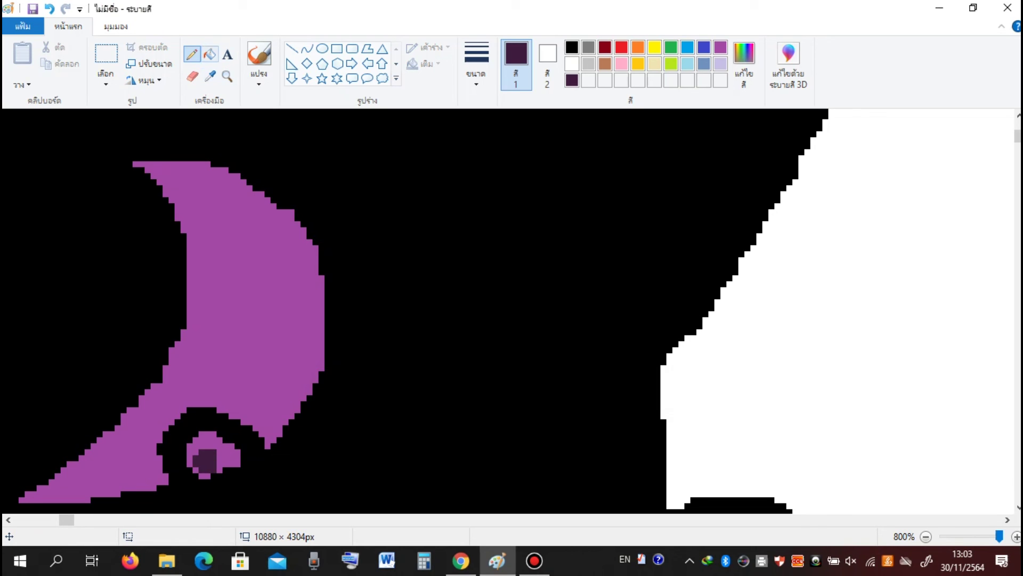
{"action": "left_click", "coordinate": [210, 54]}
{"action": "left_click", "coordinate": [224, 452]}
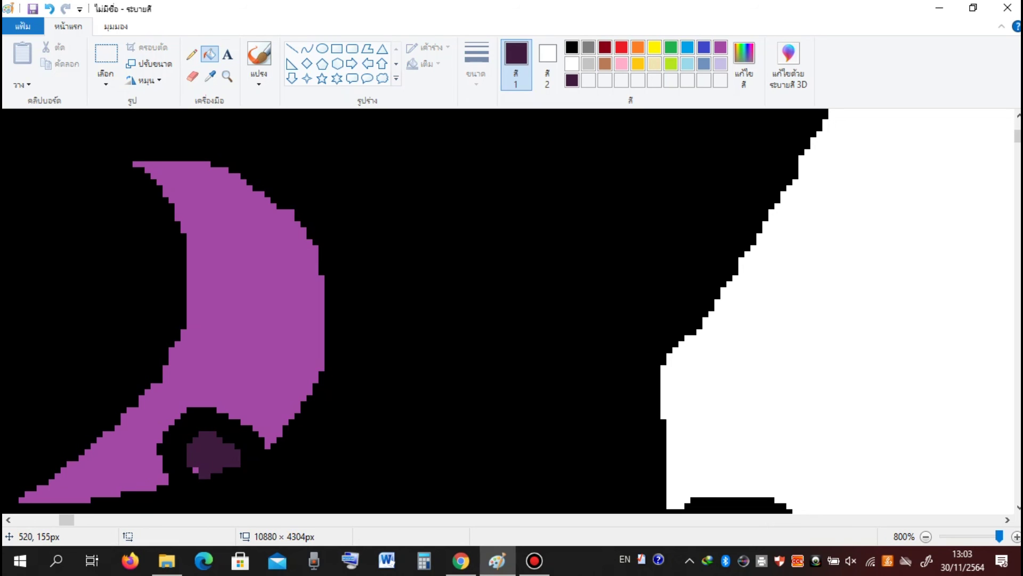
{"action": "left_click", "coordinate": [176, 467]}
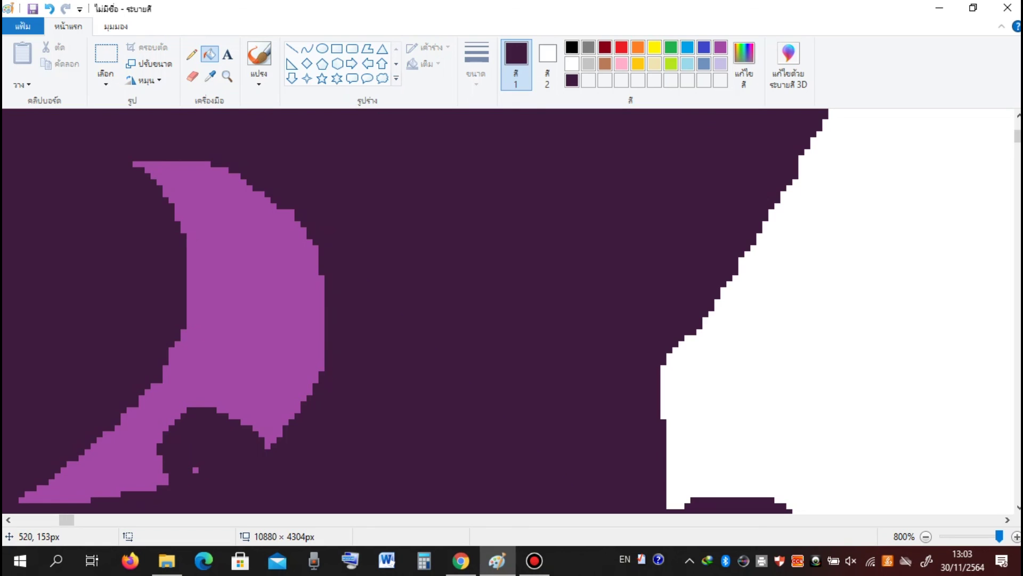
{"action": "left_click", "coordinate": [48, 9]}
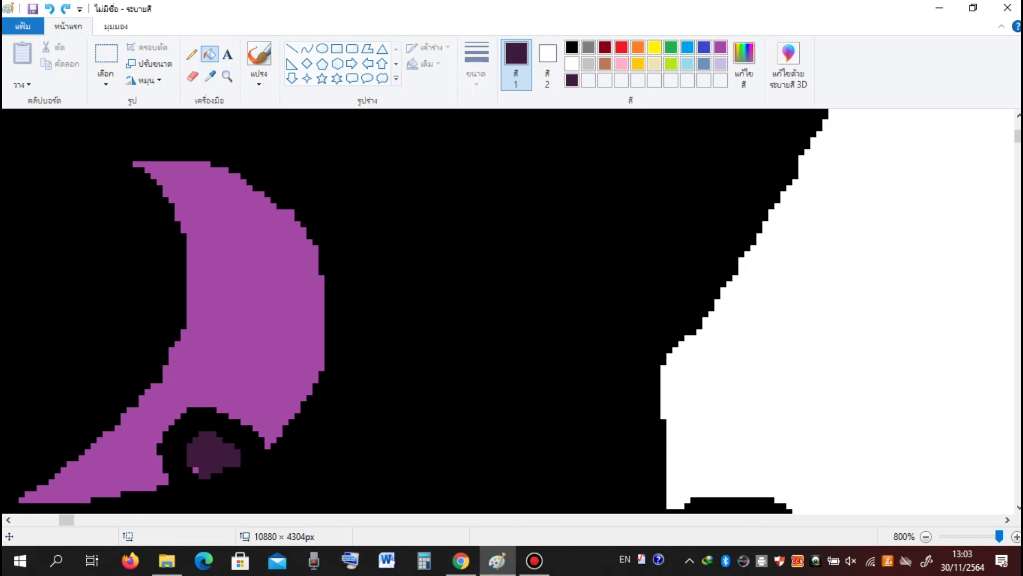
{"action": "left_click", "coordinate": [192, 53]}
{"action": "left_click_drag", "start_coordinate": [193, 474], "coordinate": [185, 451]}
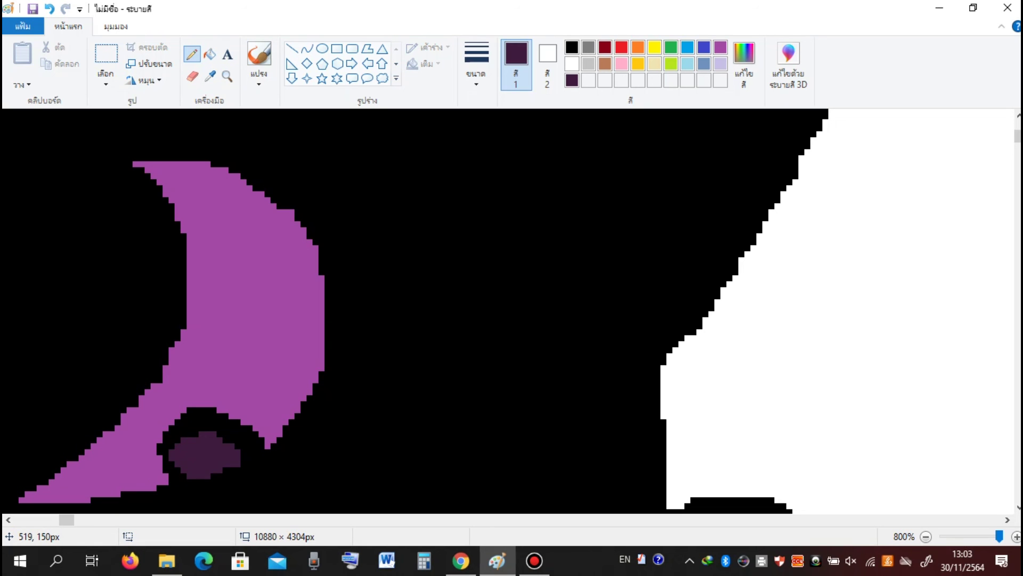
Draw a black arc across the lower part of the turquoise eye, enclosing an oval pupil area
{"action": "scroll", "coordinate": [511, 309], "scroll_direction": "down", "scroll_amount": 2}
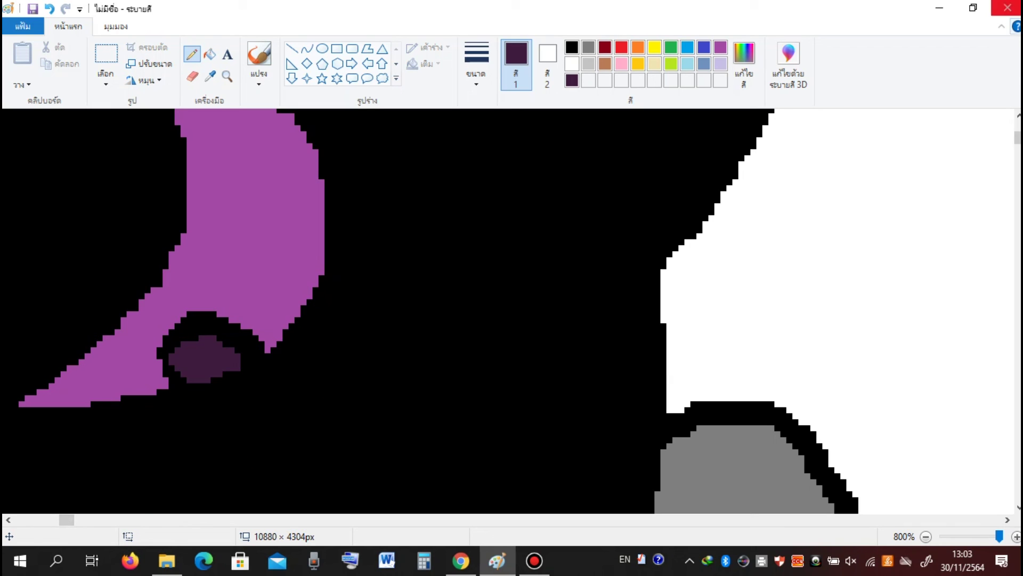
{"action": "left_click_drag", "start_coordinate": [66, 520], "coordinate": [53, 519]}
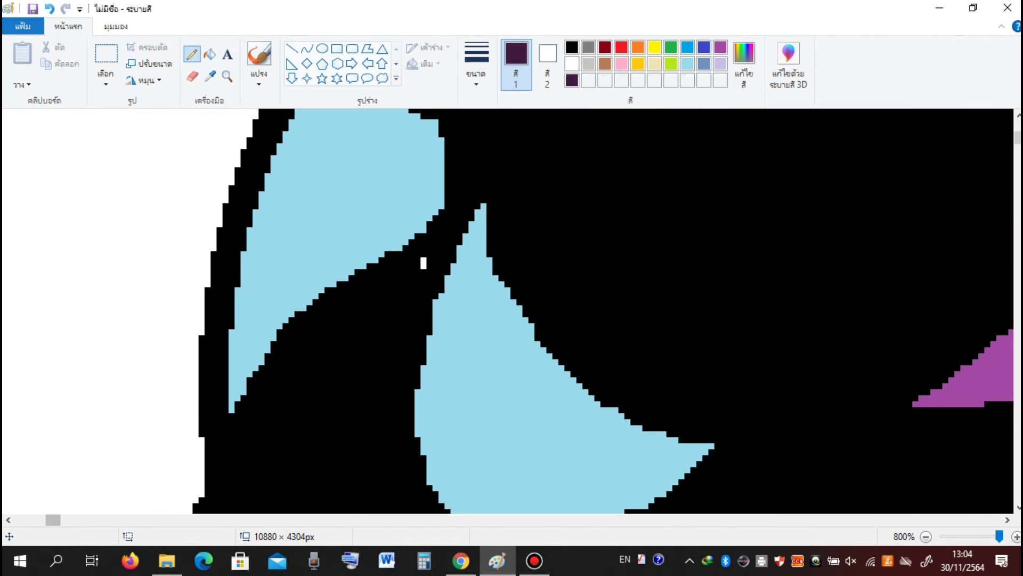
{"action": "left_click", "coordinate": [209, 76]}
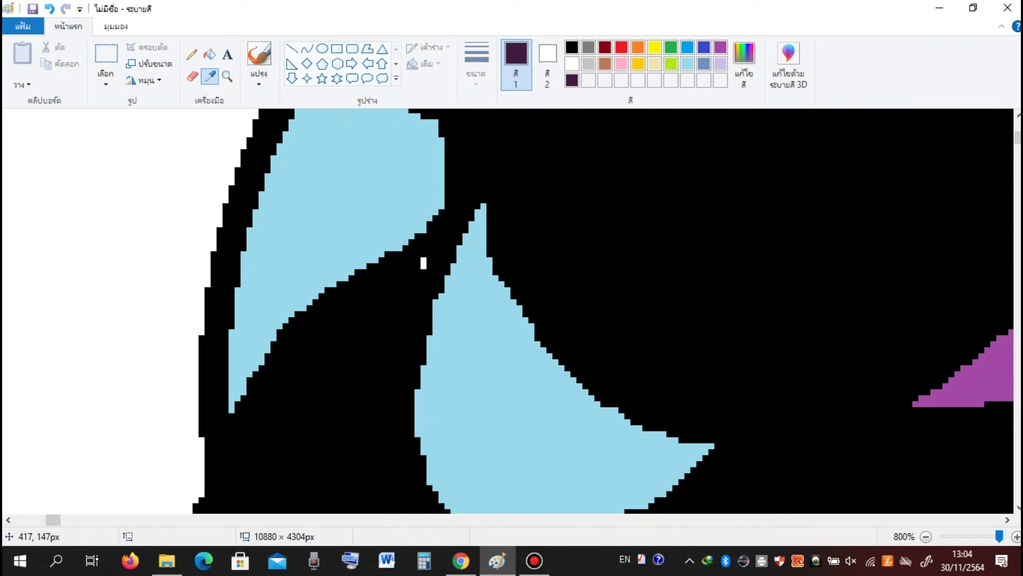
{"action": "left_click", "coordinate": [469, 343]}
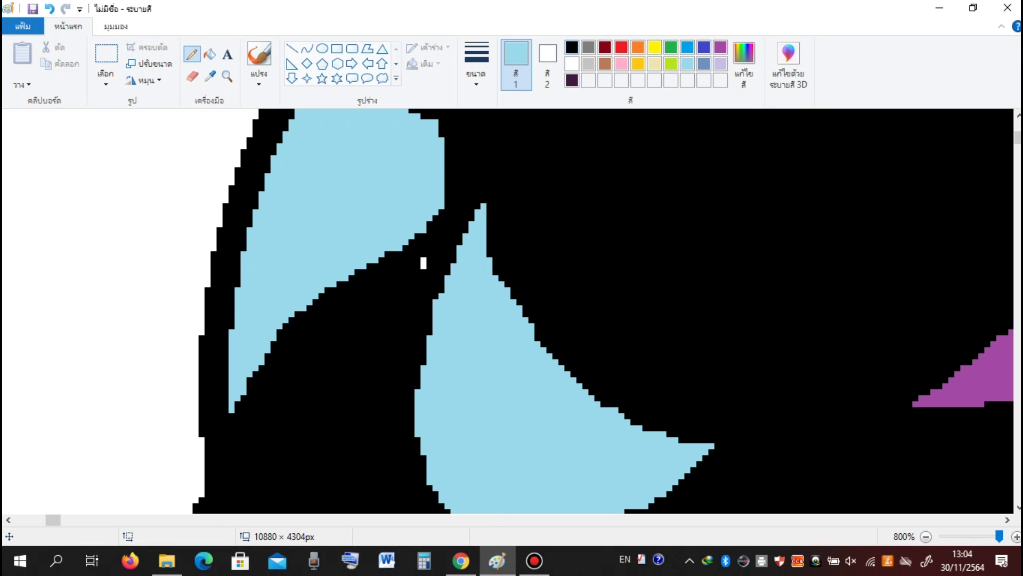
{"action": "left_click", "coordinate": [572, 48]}
{"action": "mouse_move", "coordinate": [437, 499]}
{"action": "left_mouse_down"}
{"action": "mouse_move", "coordinate": [461, 441]}
{"action": "mouse_move", "coordinate": [533, 430]}
{"action": "mouse_move", "coordinate": [631, 462]}
{"action": "mouse_move", "coordinate": [643, 502]}
{"action": "mouse_move", "coordinate": [665, 509]}
{"action": "left_mouse_up"}
{"action": "scroll", "coordinate": [578, 174], "scroll_direction": "down", "scroll_amount": 3}
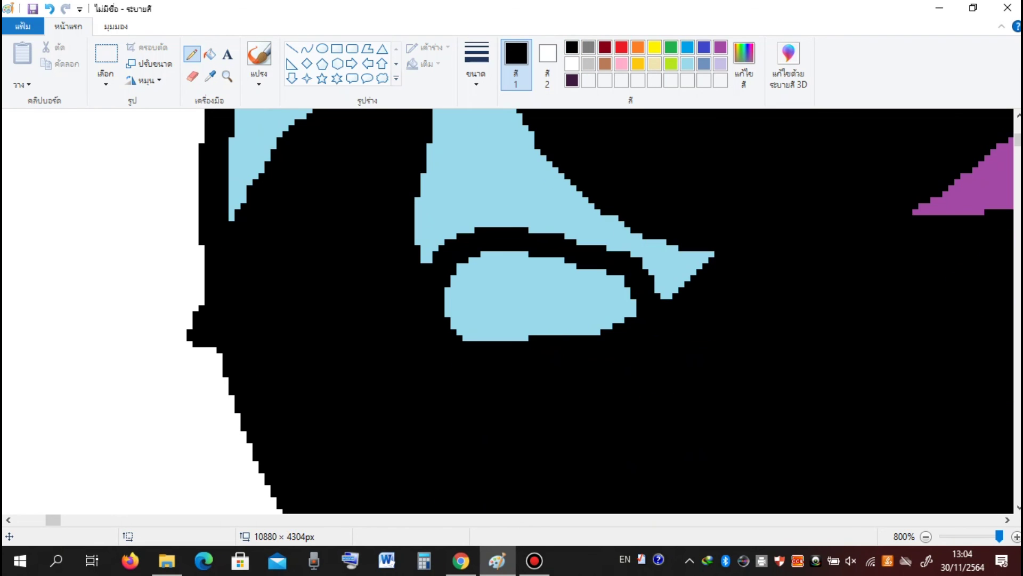
Sample the eye's turquoise and mix a custom dark teal from it with red 16, green 64 and blue 75
{"action": "left_click", "coordinate": [210, 76]}
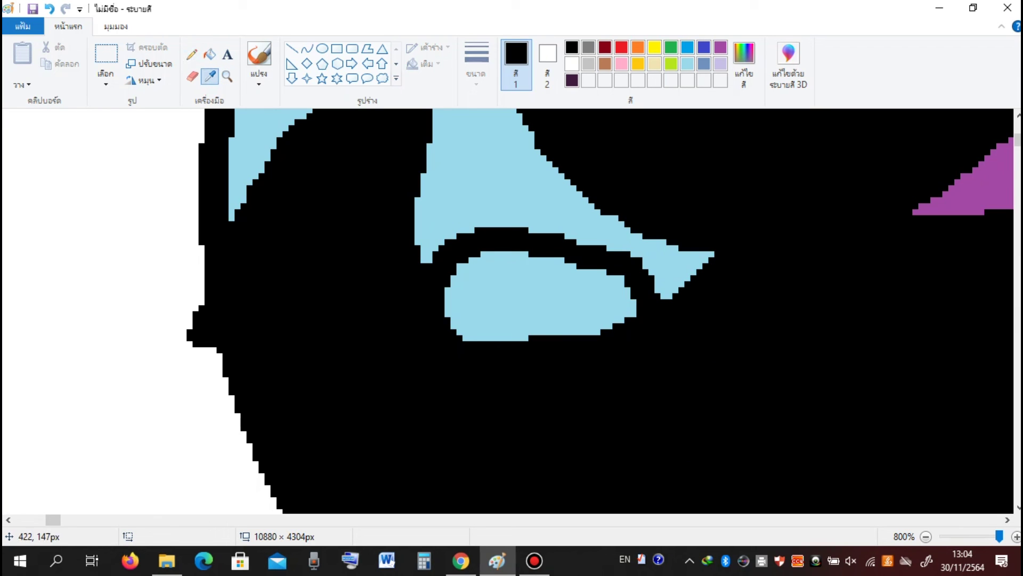
{"action": "left_click", "coordinate": [447, 210]}
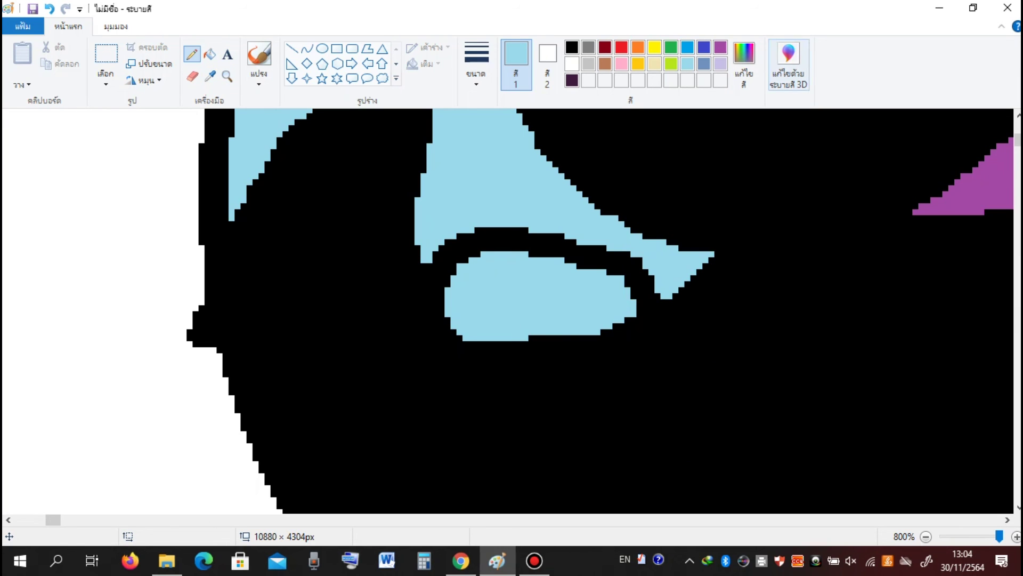
{"action": "left_click", "coordinate": [744, 64]}
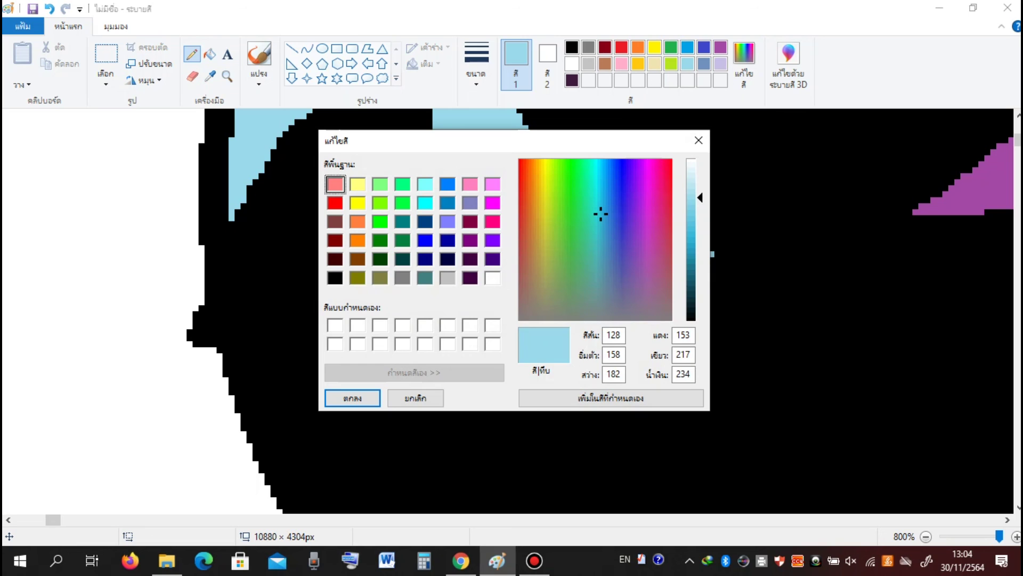
{"action": "left_click", "coordinate": [691, 292]}
{"action": "left_click", "coordinate": [352, 398]}
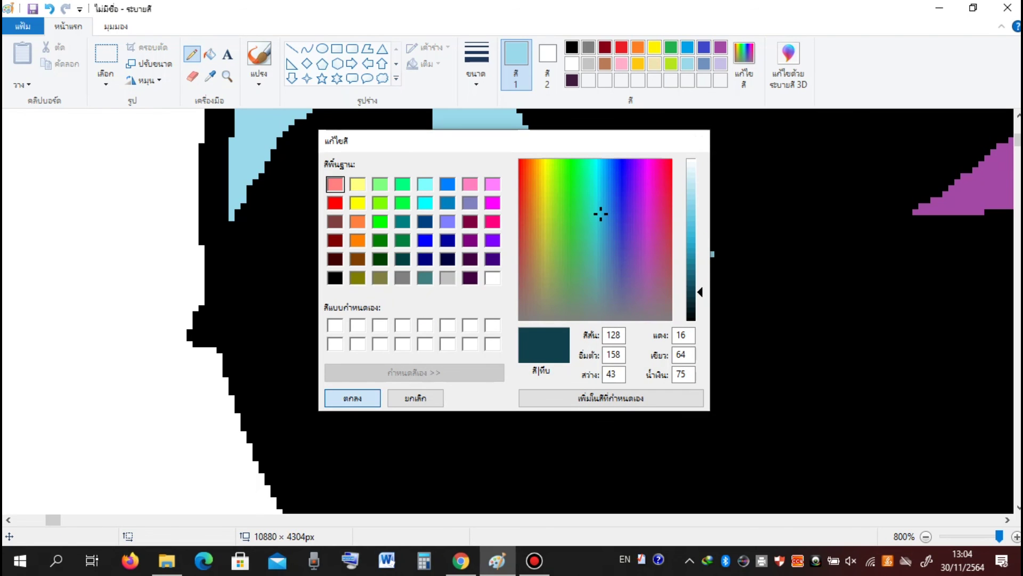
{"action": "left_click", "coordinate": [352, 397]}
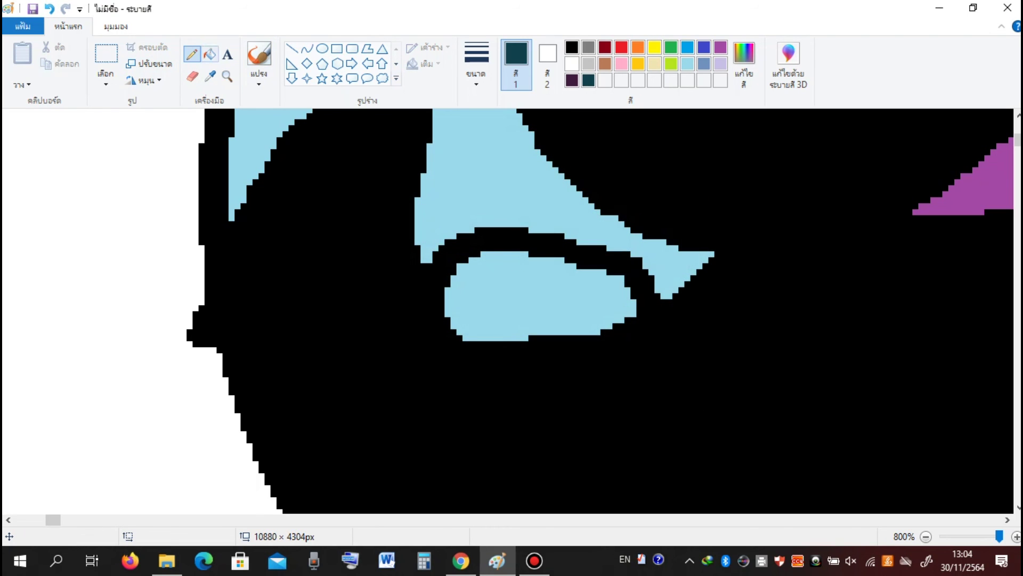
Fill the oval pupil of the turquoise eye with the custom dark teal
{"action": "left_click", "coordinate": [209, 54]}
{"action": "left_click", "coordinate": [533, 298]}
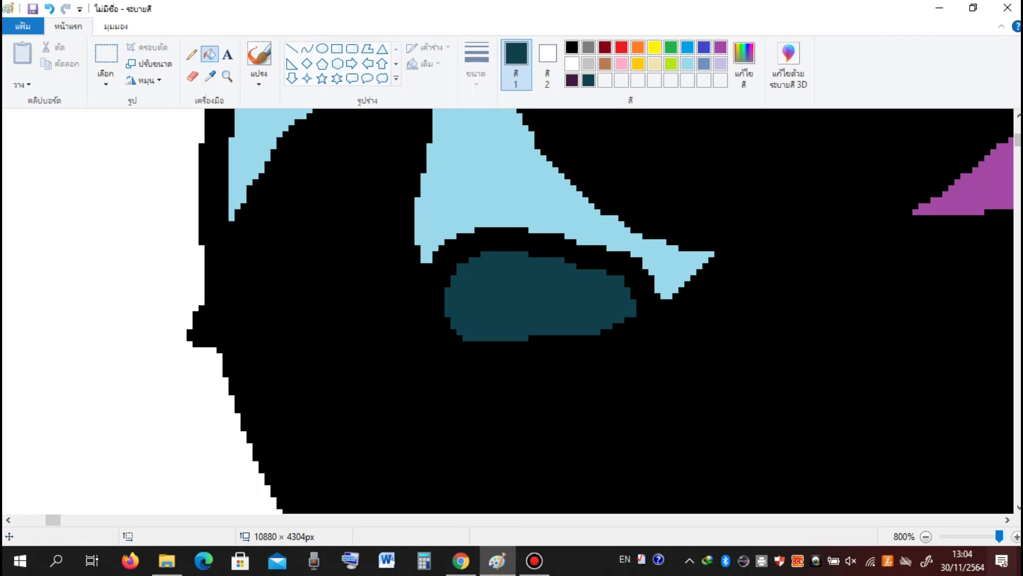
{"action": "left_click_drag", "start_coordinate": [1000, 537], "coordinate": [972, 536]}
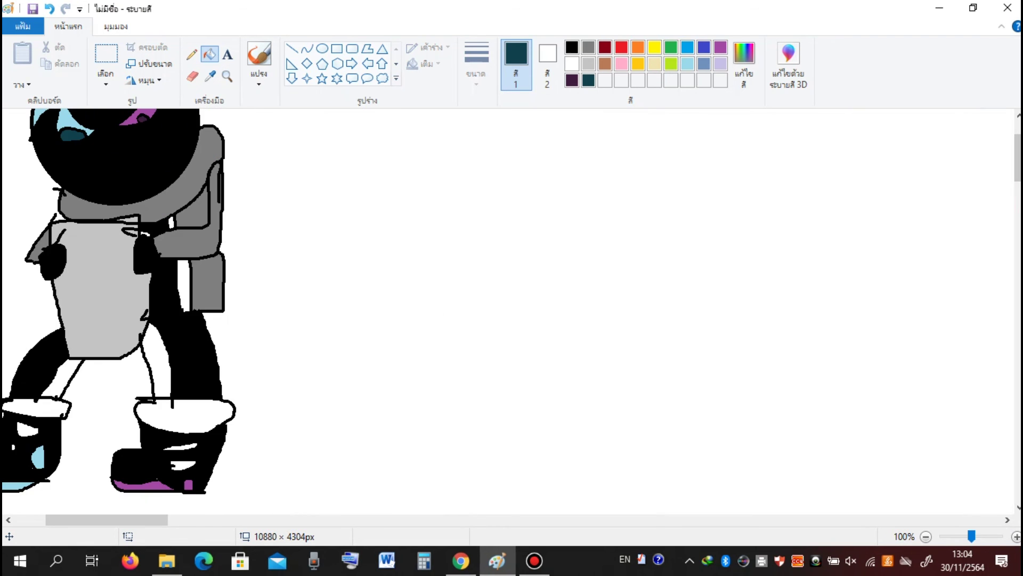
Write "NEO 3.0" freehand in large lime green strokes on the blank canvas below the coloured "Neo" label
{"action": "scroll", "coordinate": [508, 311], "scroll_direction": "up", "scroll_amount": 2}
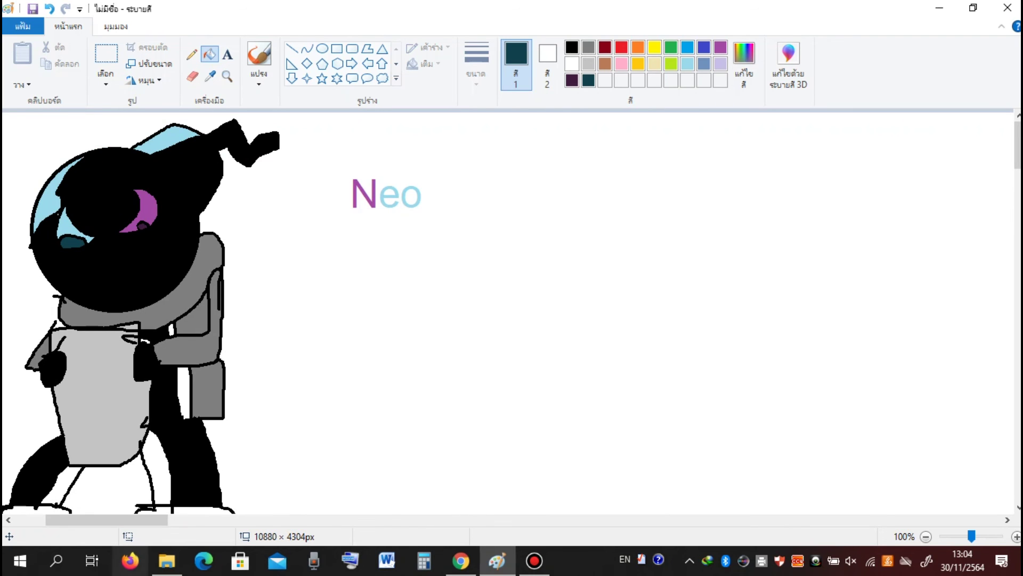
{"action": "left_click_drag", "start_coordinate": [107, 520], "coordinate": [76, 519]}
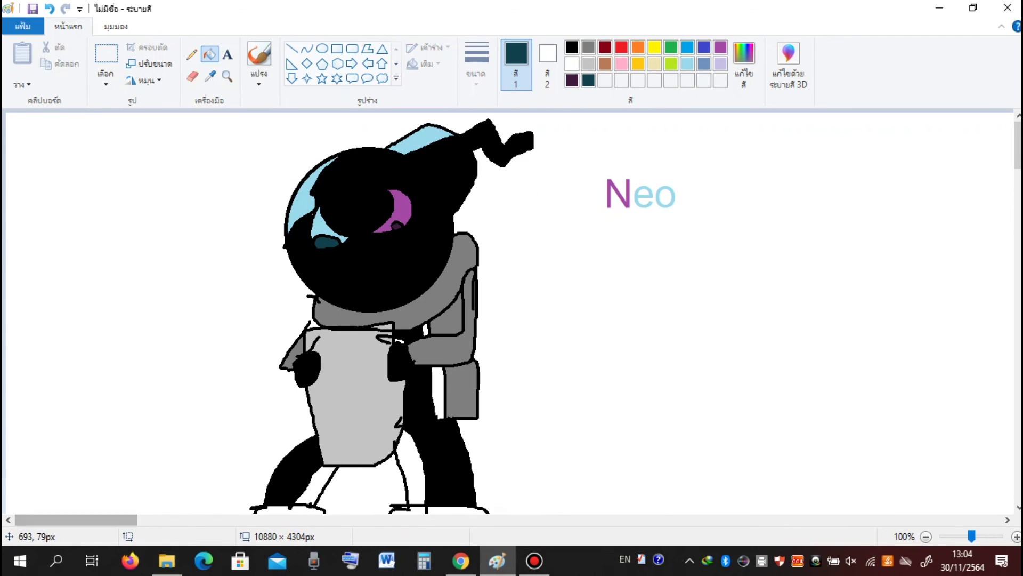
{"action": "scroll", "coordinate": [373, 214], "scroll_direction": "down", "scroll_amount": 2}
{"action": "scroll", "coordinate": [367, 160], "scroll_direction": "down", "scroll_amount": 2}
{"action": "scroll", "coordinate": [362, 170], "scroll_direction": "up", "scroll_amount": 4}
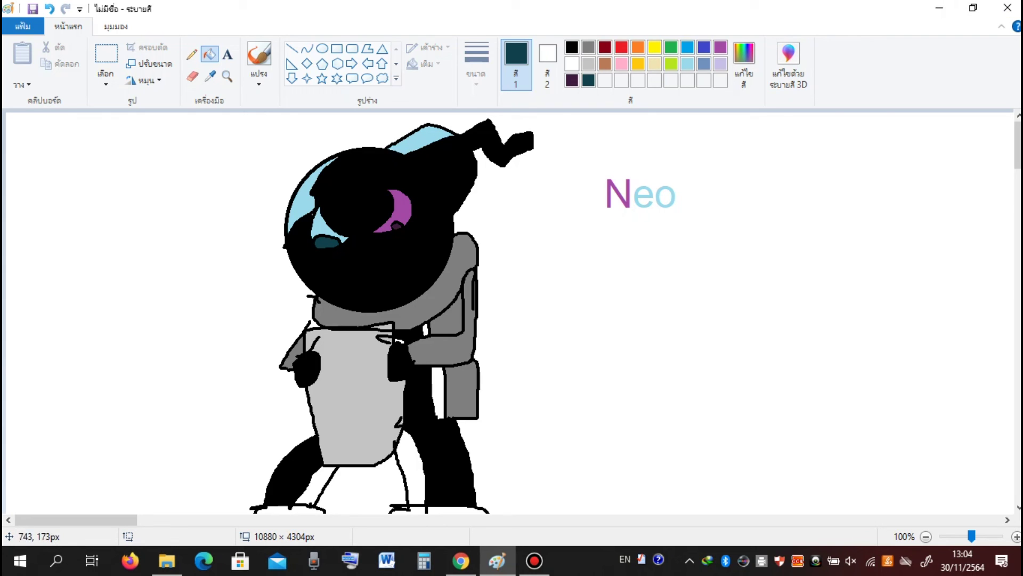
{"action": "left_click", "coordinate": [191, 54]}
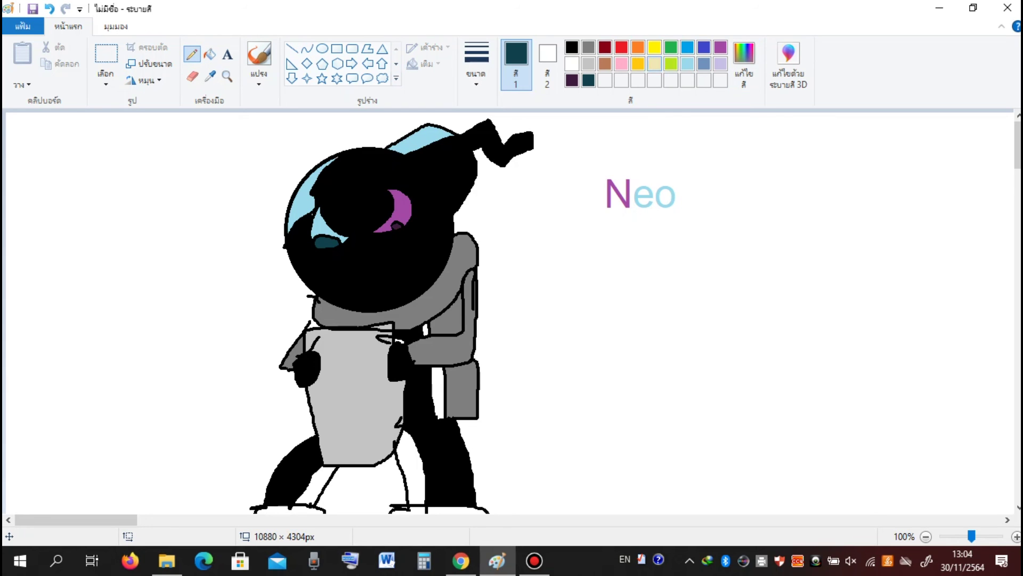
{"action": "left_click", "coordinate": [671, 63]}
{"action": "mouse_move", "coordinate": [542, 345]}
{"action": "left_mouse_down"}
{"action": "mouse_move", "coordinate": [554, 285]}
{"action": "mouse_move", "coordinate": [605, 301]}
{"action": "mouse_move", "coordinate": [618, 284]}
{"action": "mouse_move", "coordinate": [685, 341]}
{"action": "mouse_move", "coordinate": [653, 334]}
{"action": "mouse_move", "coordinate": [657, 301]}
{"action": "left_mouse_up"}
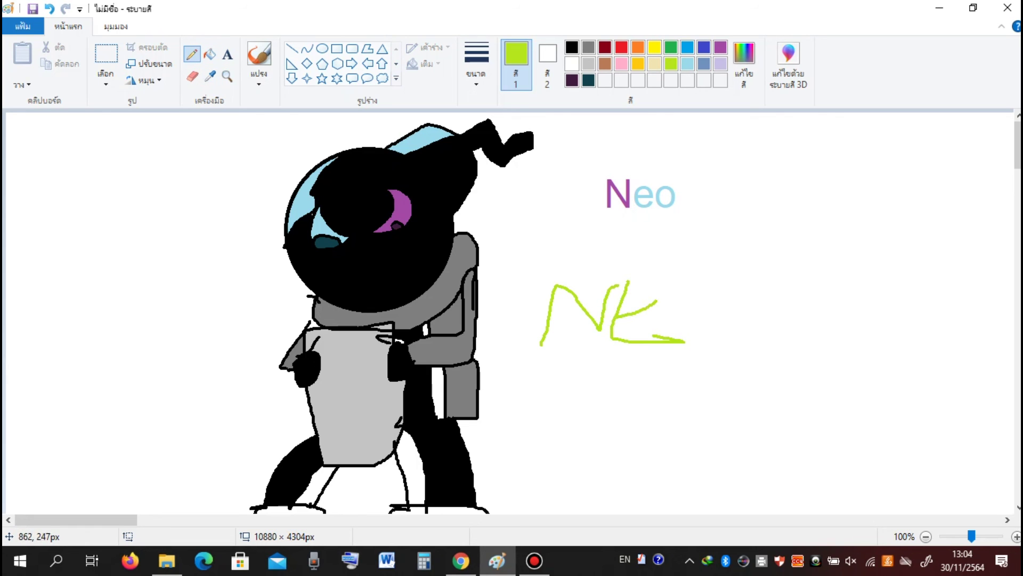
{"action": "mouse_move", "coordinate": [700, 285]}
{"action": "left_mouse_down"}
{"action": "mouse_move", "coordinate": [735, 323]}
{"action": "mouse_move", "coordinate": [703, 279]}
{"action": "mouse_move", "coordinate": [721, 288]}
{"action": "left_mouse_up"}
{"action": "mouse_move", "coordinate": [756, 278]}
{"action": "left_mouse_down"}
{"action": "mouse_move", "coordinate": [786, 289]}
{"action": "mouse_move", "coordinate": [771, 297]}
{"action": "mouse_move", "coordinate": [798, 337]}
{"action": "mouse_move", "coordinate": [779, 347]}
{"action": "mouse_move", "coordinate": [836, 334]}
{"action": "mouse_move", "coordinate": [829, 355]}
{"action": "mouse_move", "coordinate": [855, 311]}
{"action": "left_mouse_up"}
{"action": "mouse_move", "coordinate": [897, 229]}
{"action": "left_mouse_down"}
{"action": "mouse_move", "coordinate": [867, 337]}
{"action": "mouse_move", "coordinate": [934, 354]}
{"action": "mouse_move", "coordinate": [952, 286]}
{"action": "mouse_move", "coordinate": [922, 244]}
{"action": "mouse_move", "coordinate": [891, 237]}
{"action": "left_mouse_up"}
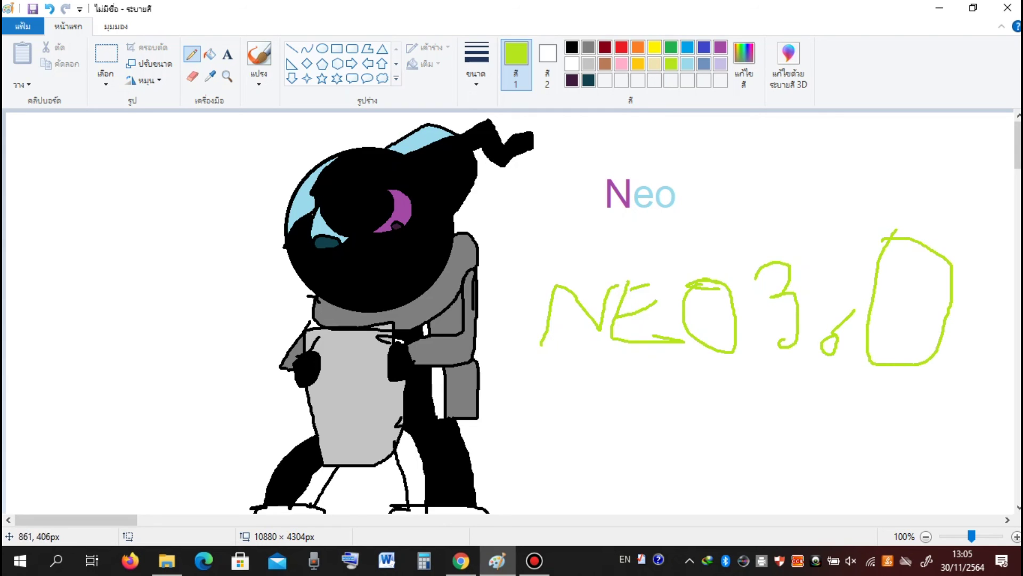
Underline the handwritten "NEO 3.0" with two long, roughly horizontal lime green lines
{"action": "left_click_drag", "start_coordinate": [529, 387], "coordinate": [978, 392]}
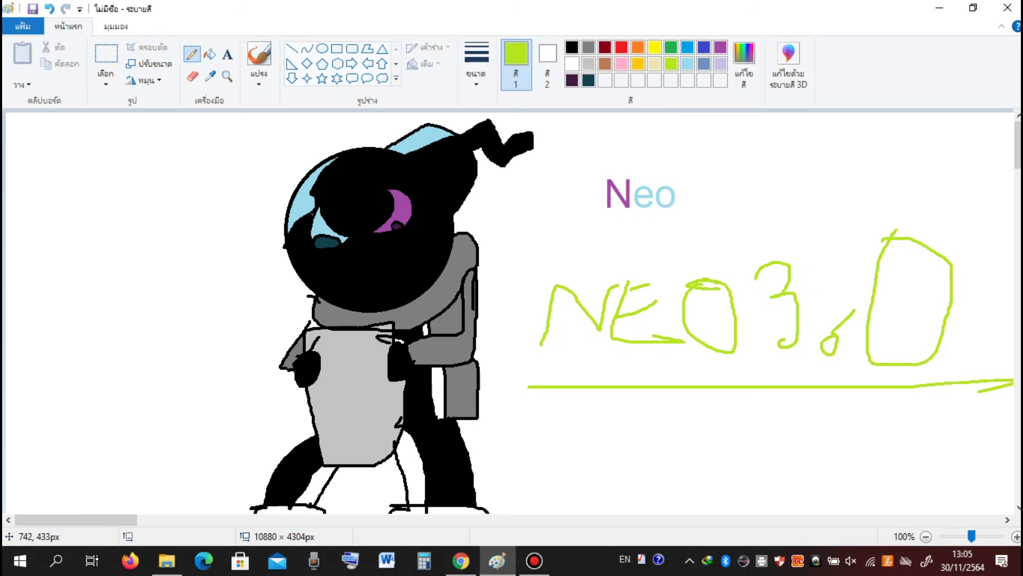
{"action": "left_click_drag", "start_coordinate": [535, 425], "coordinate": [1002, 408]}
{"action": "scroll", "coordinate": [463, 189], "scroll_direction": "down", "scroll_amount": 5}
{"action": "scroll", "coordinate": [455, 186], "scroll_direction": "up", "scroll_amount": 5}
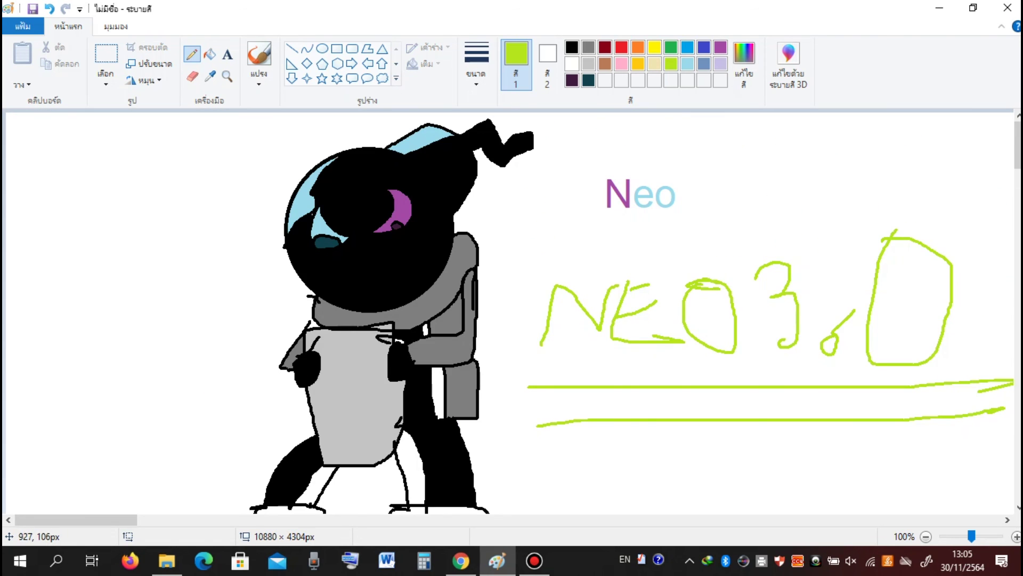